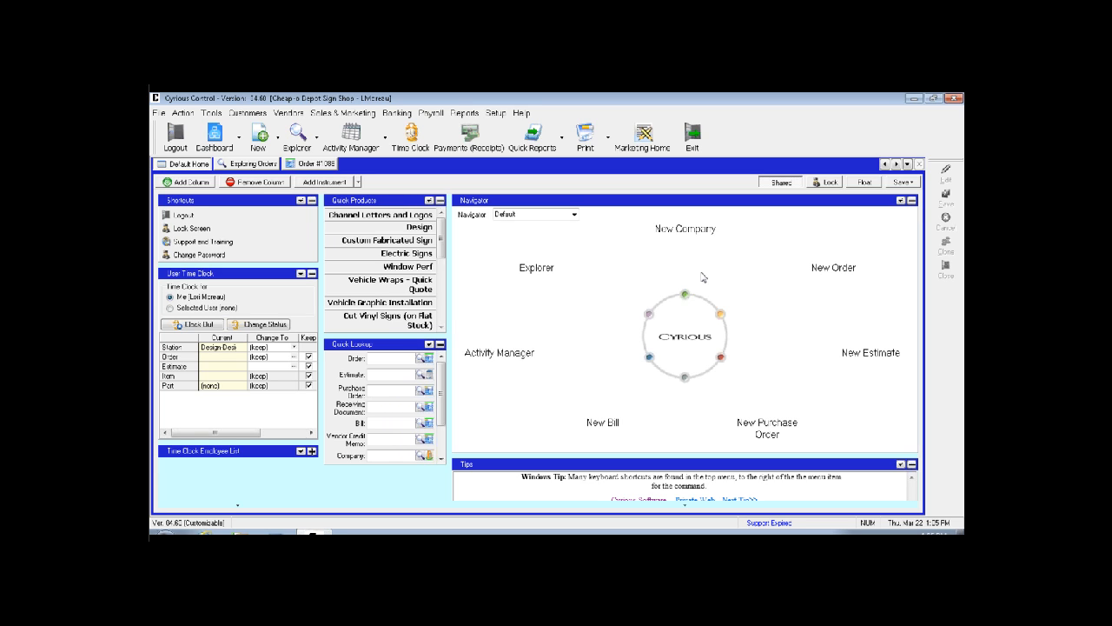
Create a new purchase order for the vendor Southern Sign Supply and dismiss the vendor notes.
left_click(279, 139)
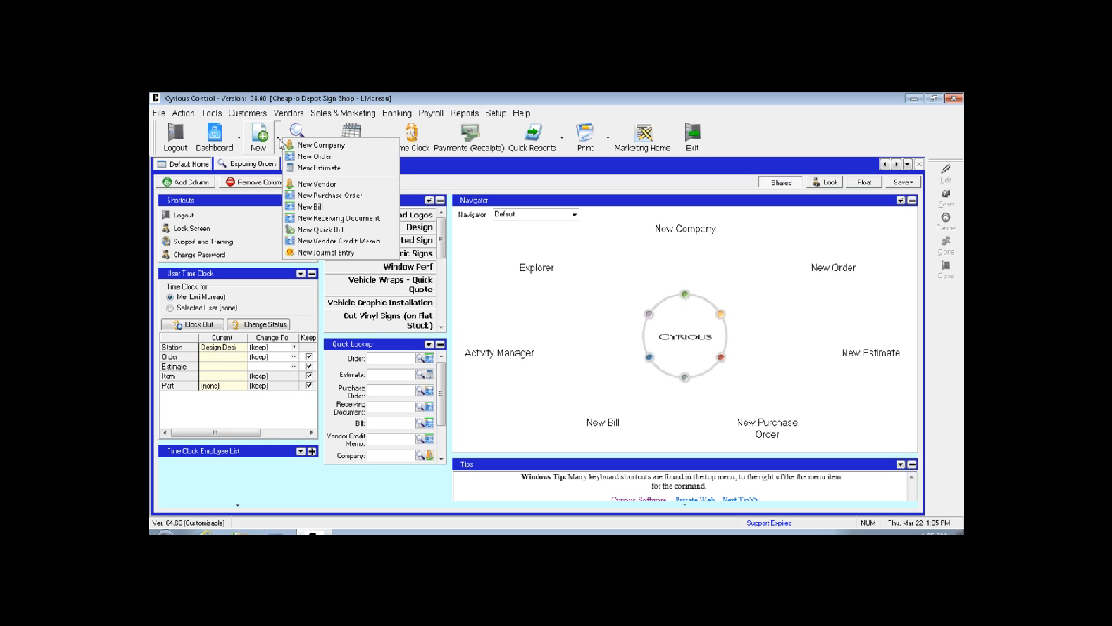
left_click(320, 195)
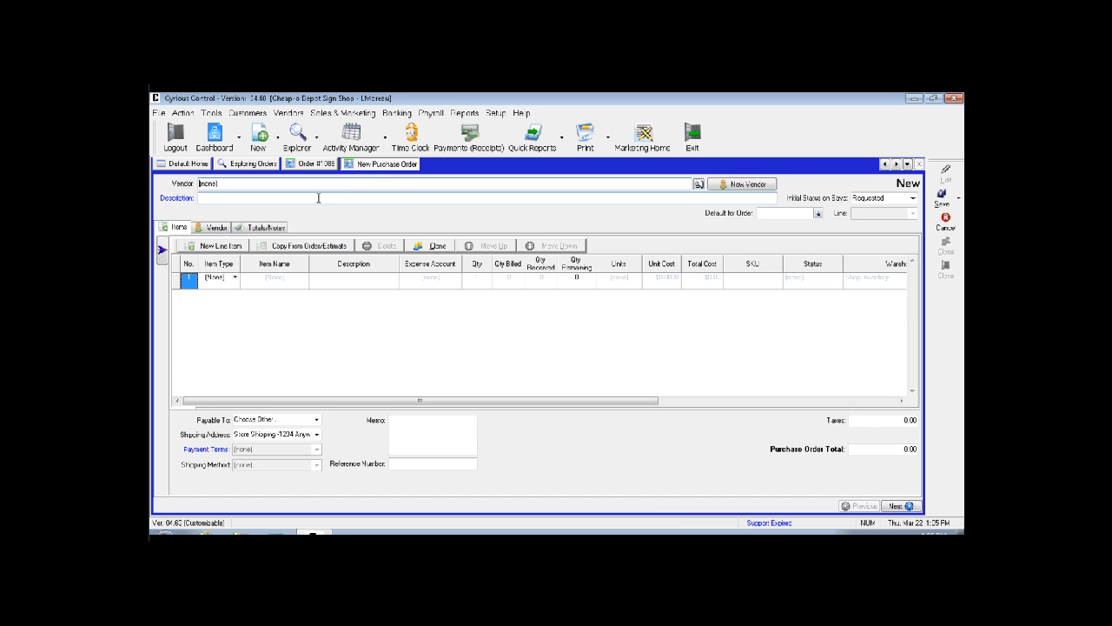
left_click(231, 184)
type("cou")
key("Tab")
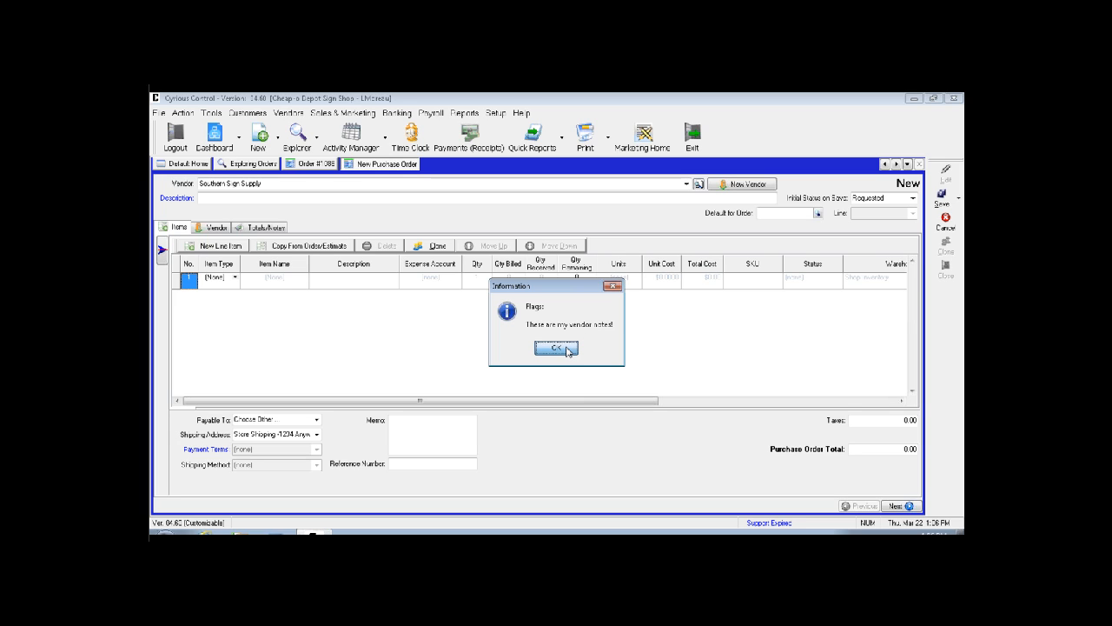
left_click(557, 348)
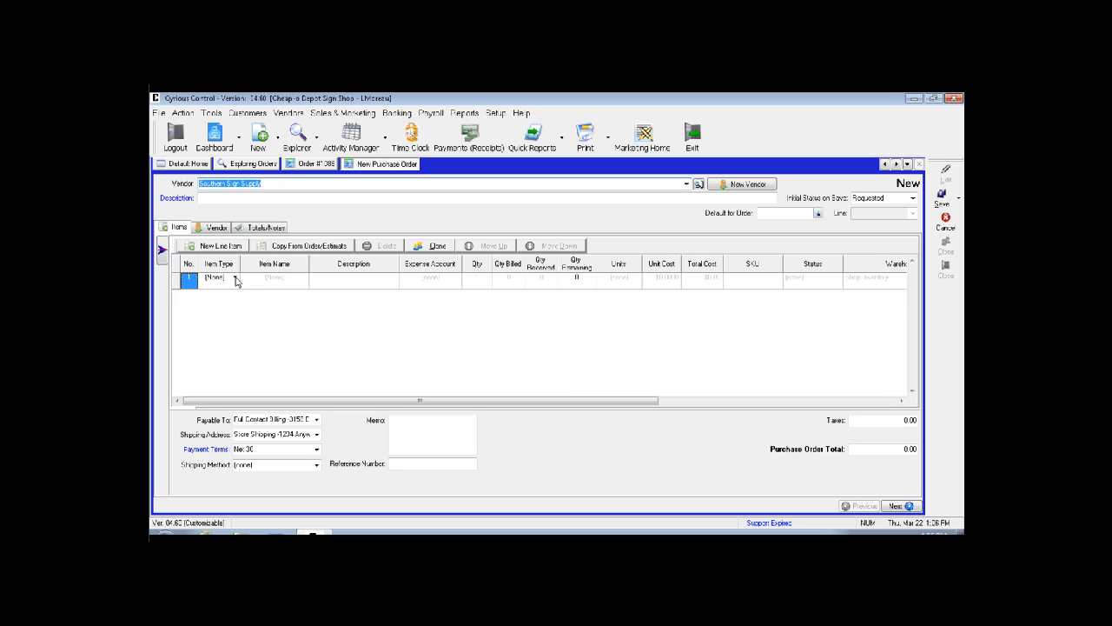
Set the first line's item type to Catalog Item and browse the vendor's available catalog items.
left_click(236, 278)
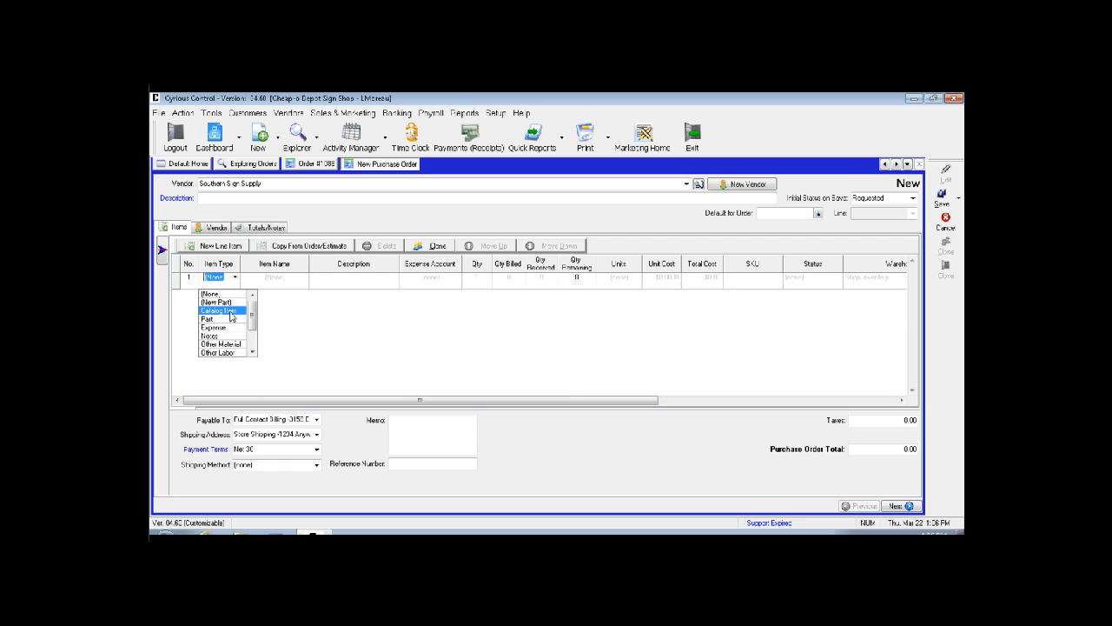
left_click(232, 317)
left_click(304, 279)
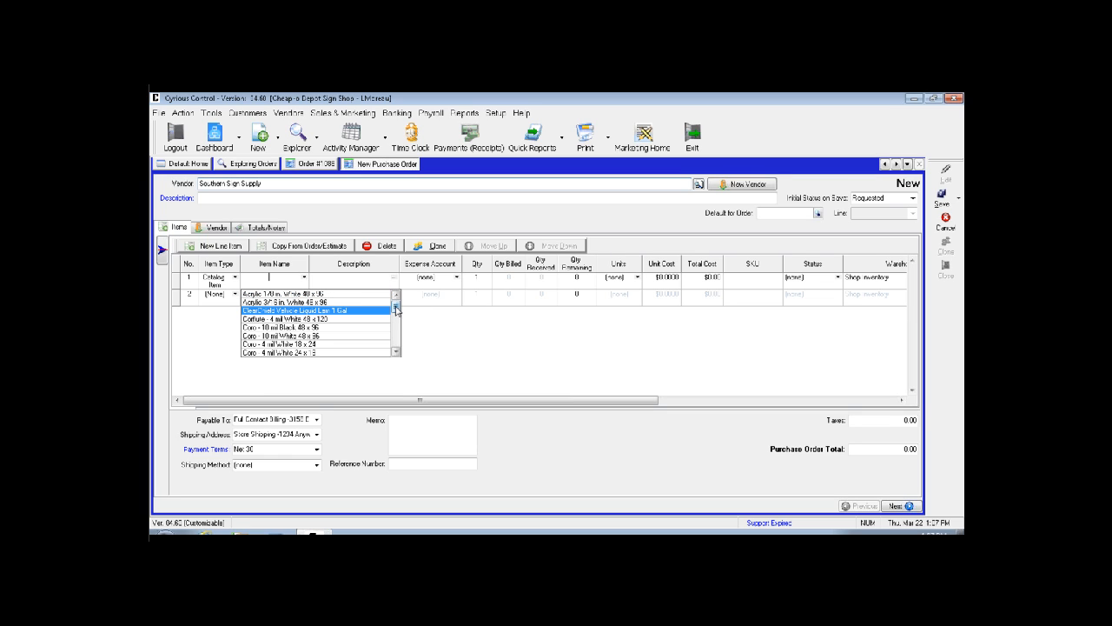
mouse_move(395, 306)
left_mouse_down()
mouse_move(396, 347)
mouse_move(396, 306)
left_mouse_up()
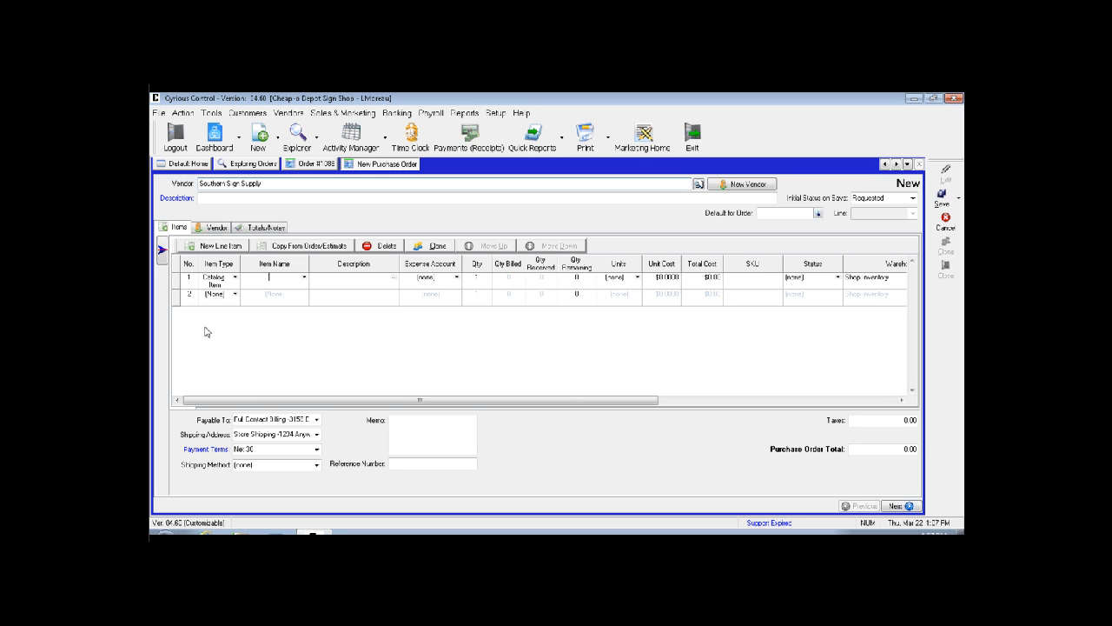
Switch the first line's item type to Part and browse the parts list through to its end.
left_click(234, 278)
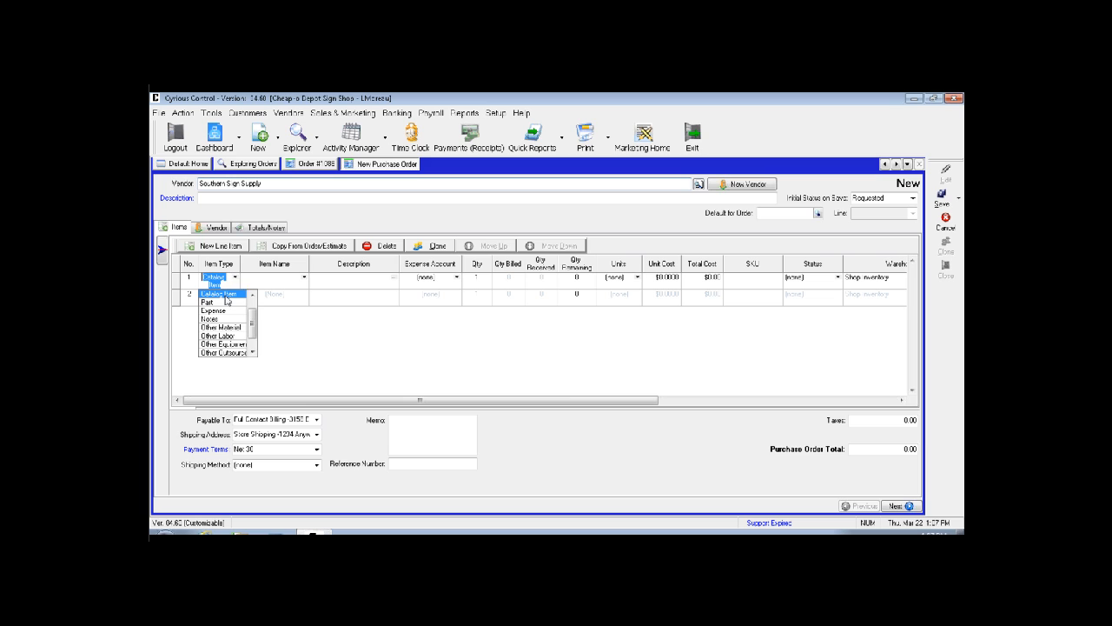
left_click(224, 302)
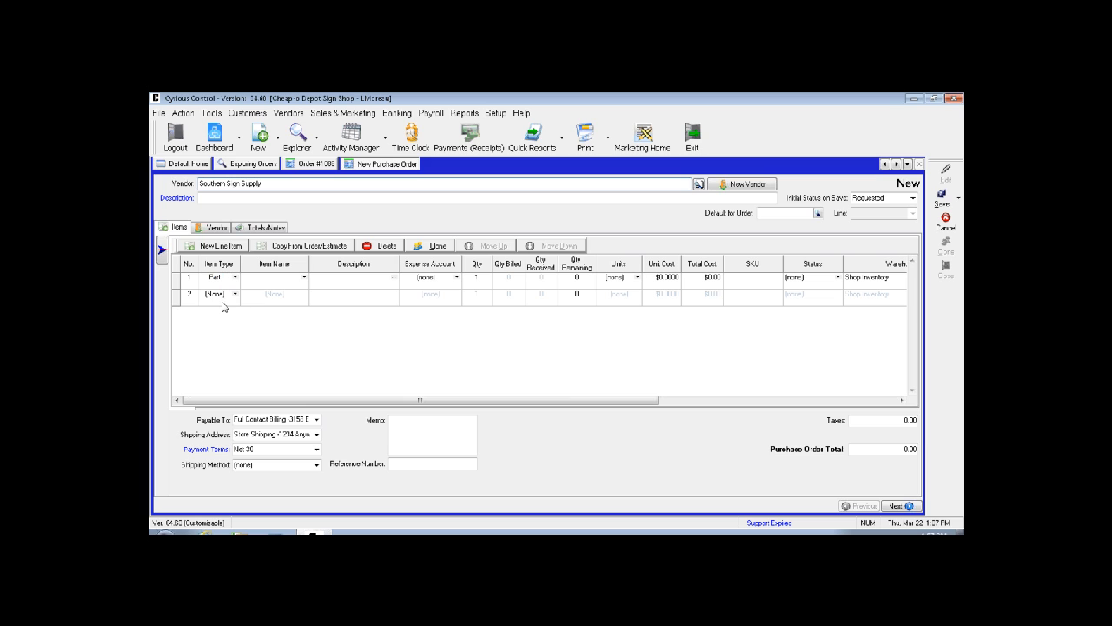
left_click(302, 279)
left_click_drag(398, 310, 397, 326)
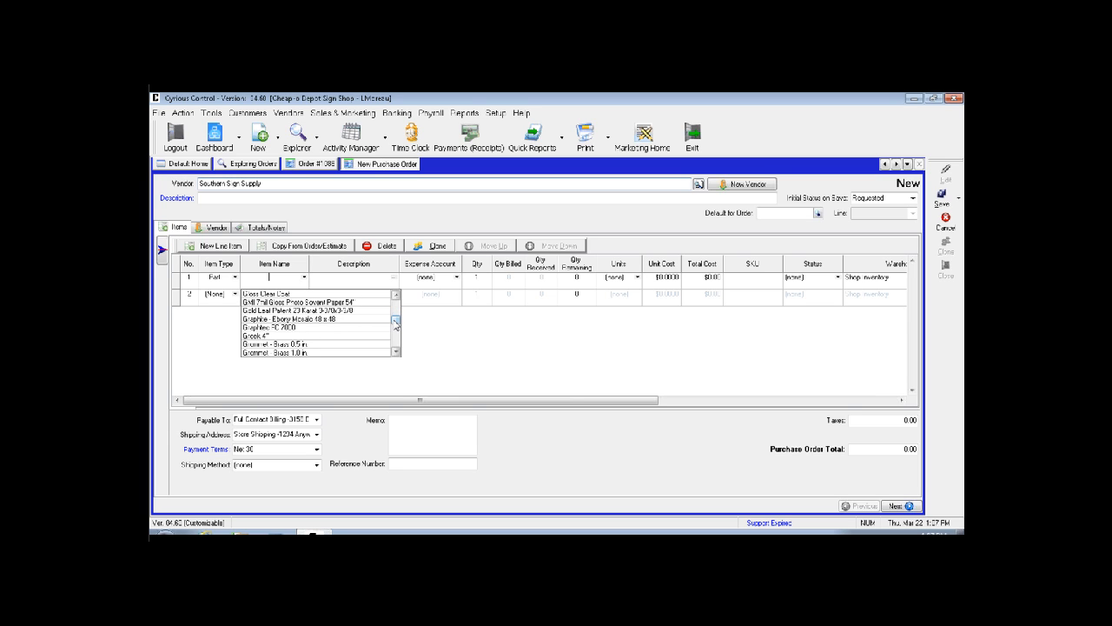
left_click_drag(397, 326, 397, 348)
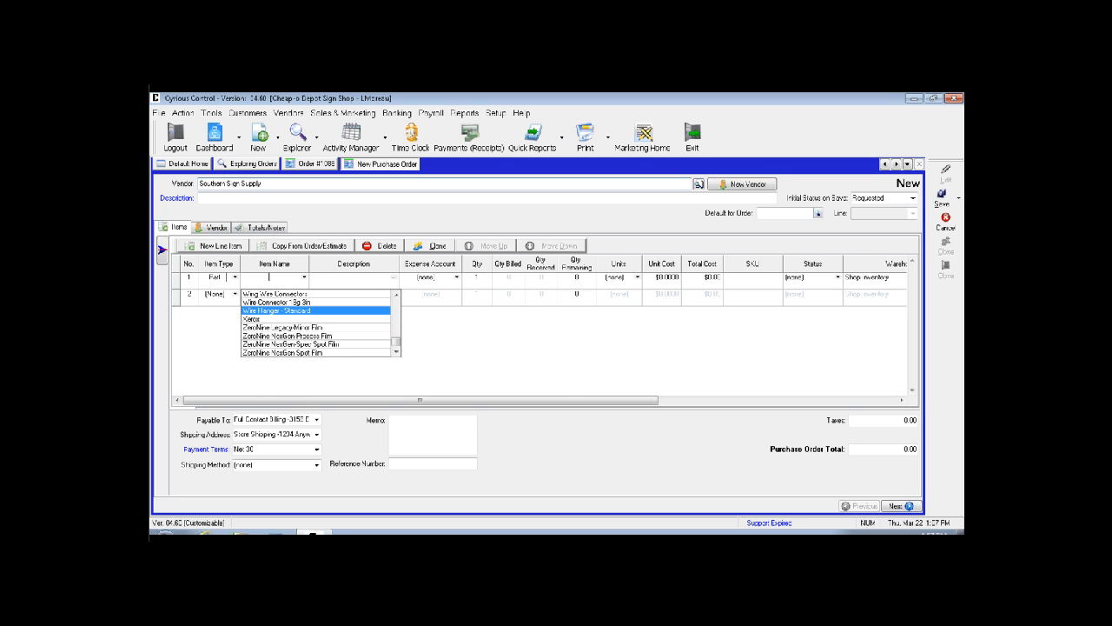
Set the first line's item type to Catalog Item and choose Acrylic 1/8 in. White 48 x 96 as the item.
left_click(234, 280)
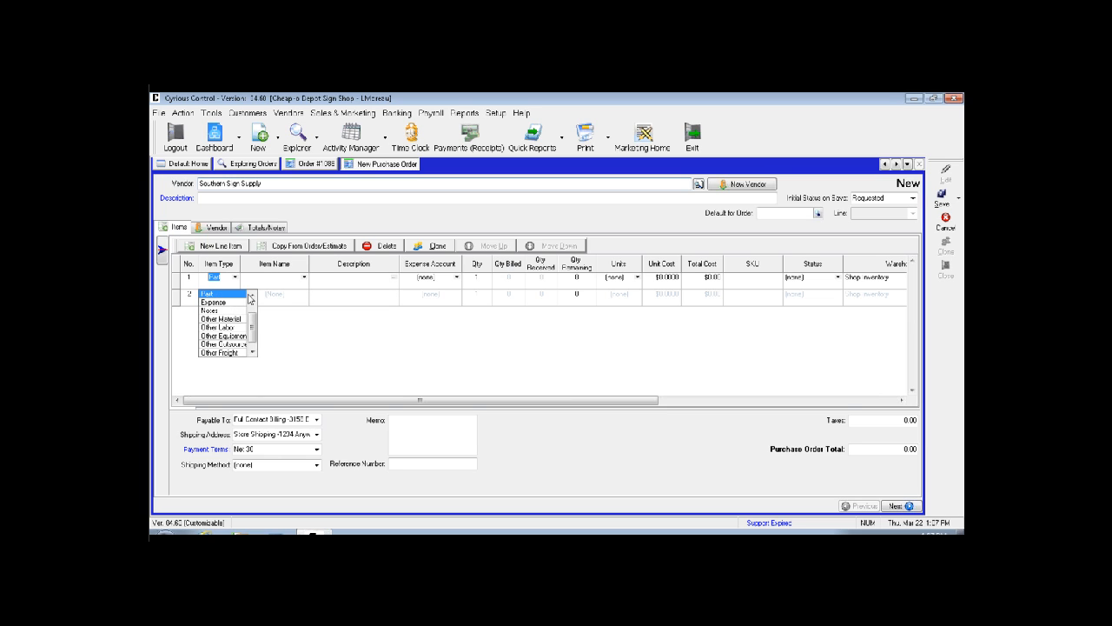
left_click(239, 294)
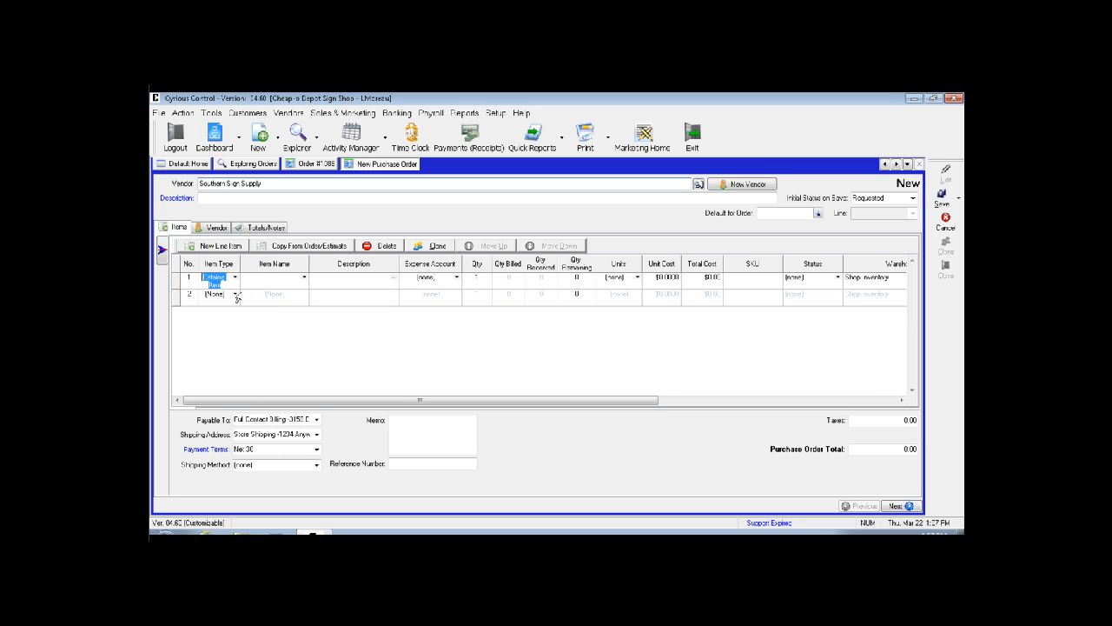
left_click(304, 277)
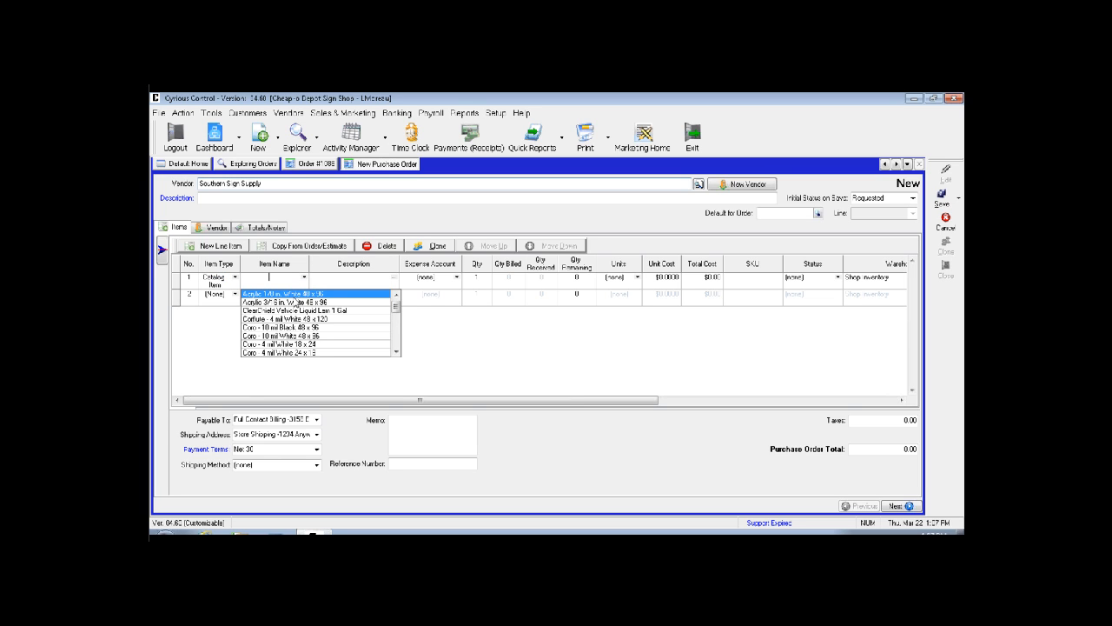
key("Return")
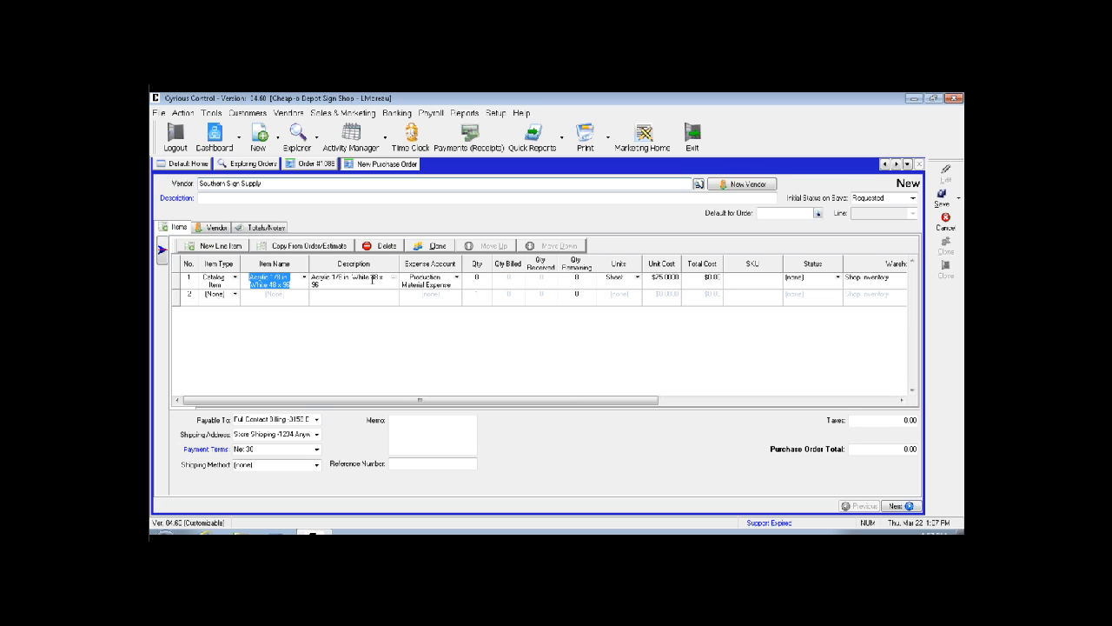
Set the quantity of the acrylic line item to 10.
left_click(328, 283)
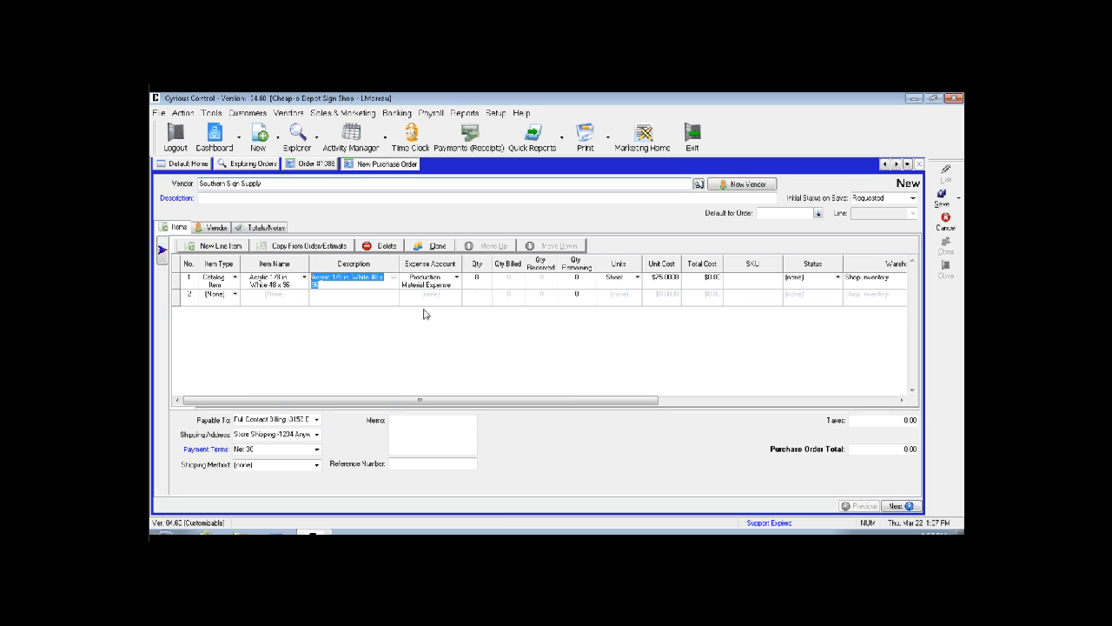
left_click(489, 278)
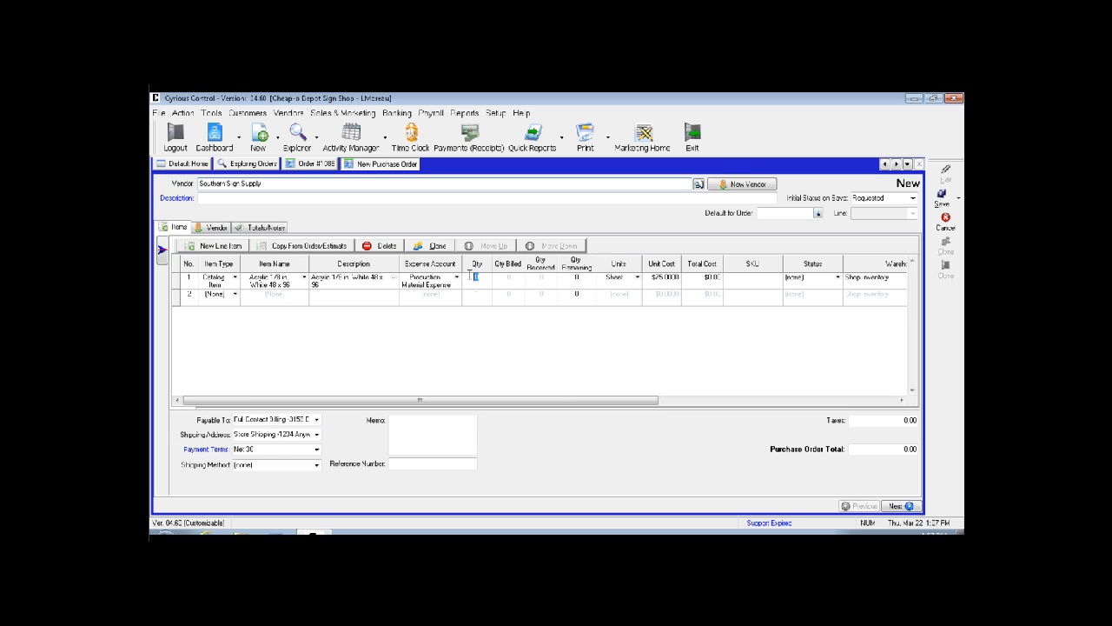
type("10")
key("Tab")
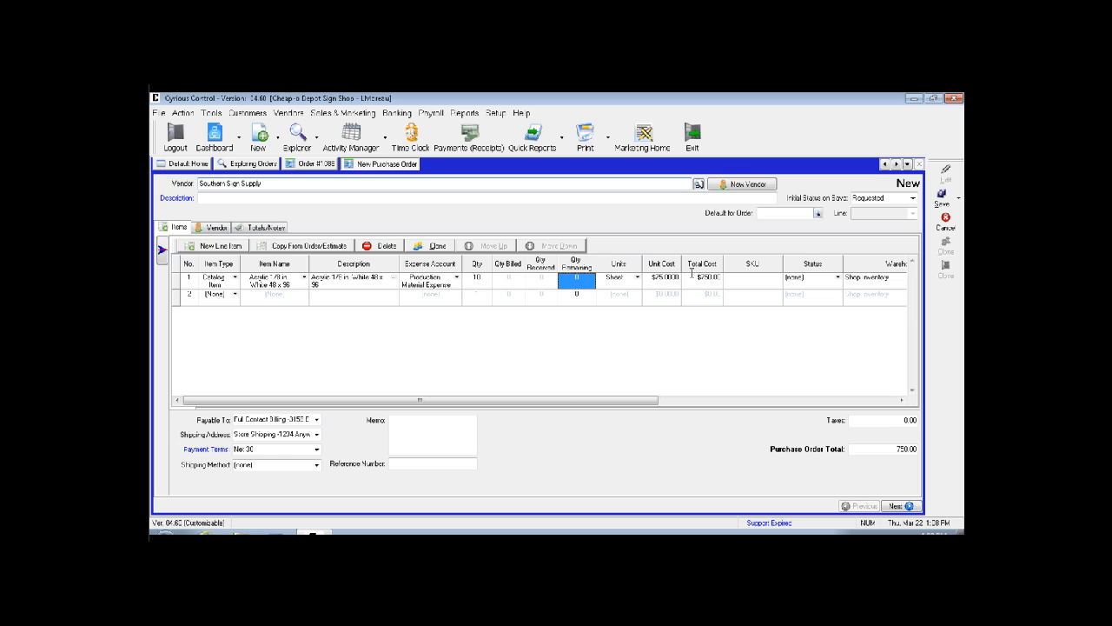
Examine the acrylic line's SKU, status, warehouse, order, line item and part columns.
left_click(744, 279)
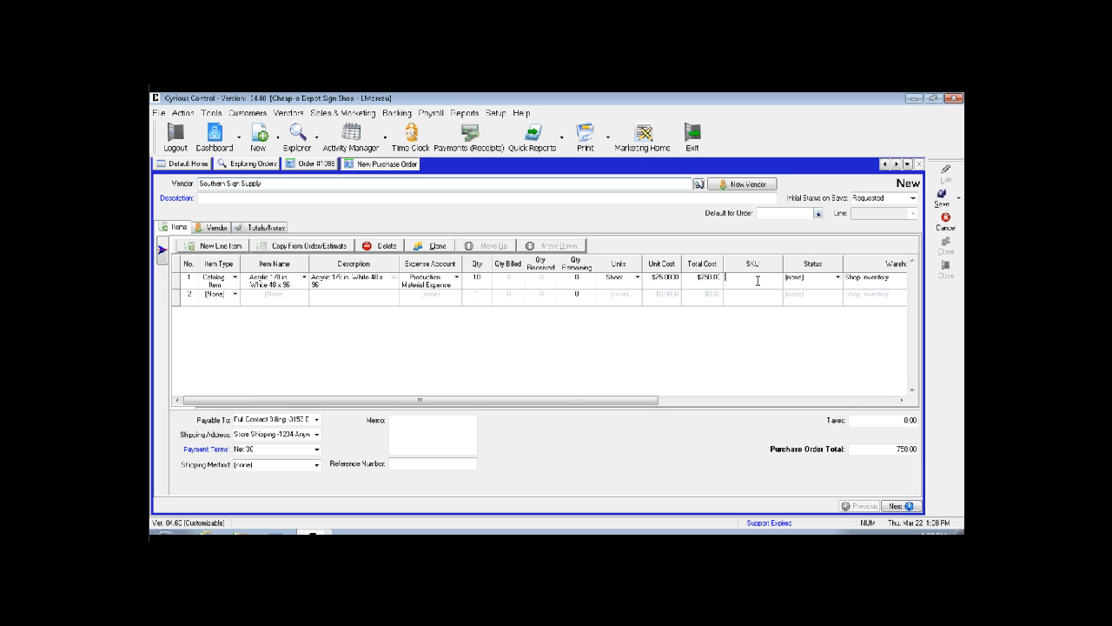
left_click_drag(651, 403, 755, 404)
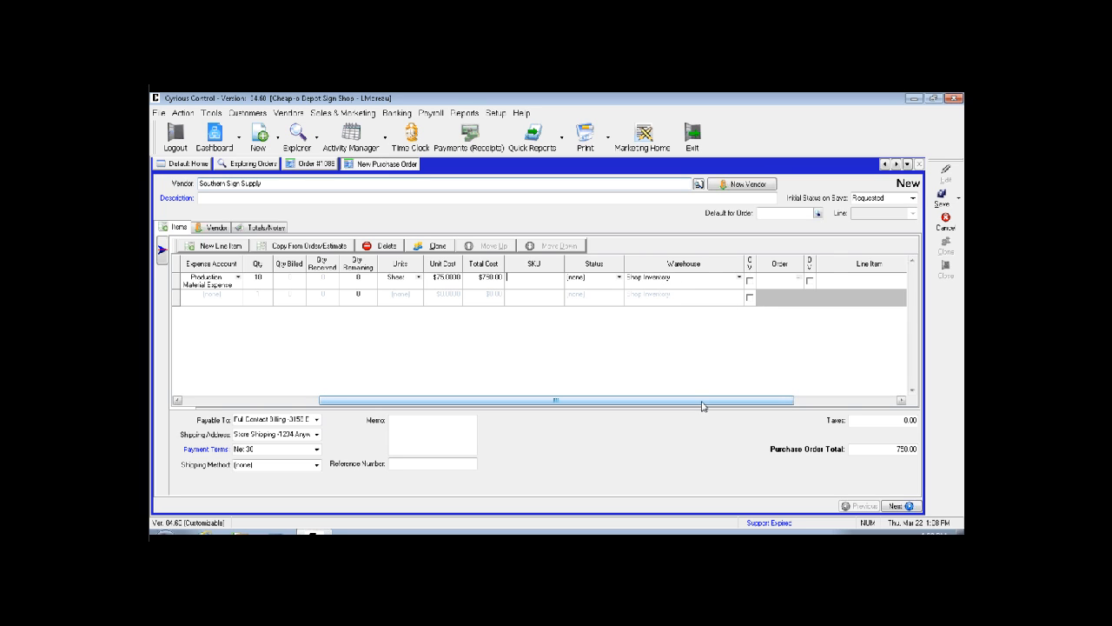
left_click_drag(703, 405, 840, 400)
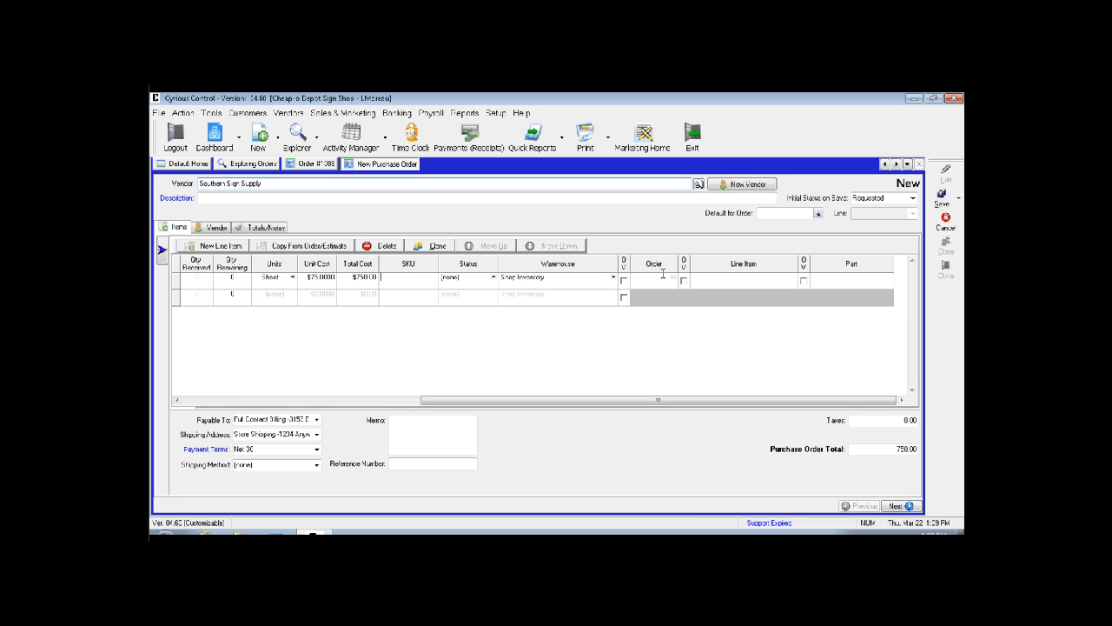
left_click_drag(693, 402, 448, 418)
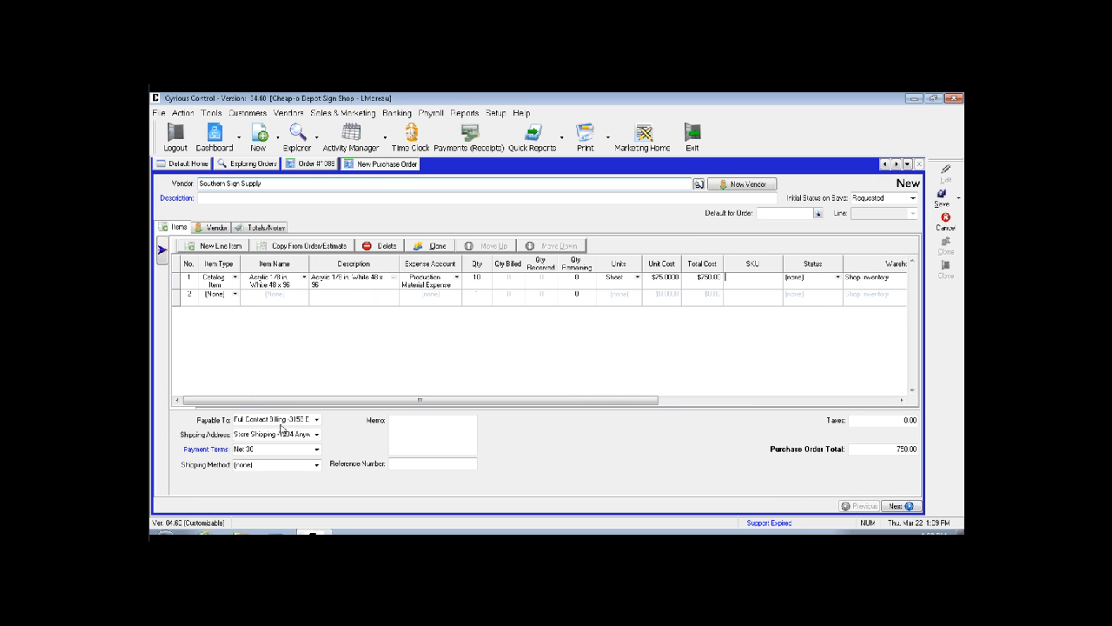
Try Local/Pick-Up as the shipping address, and return it to the Store Shipping address.
left_click(317, 435)
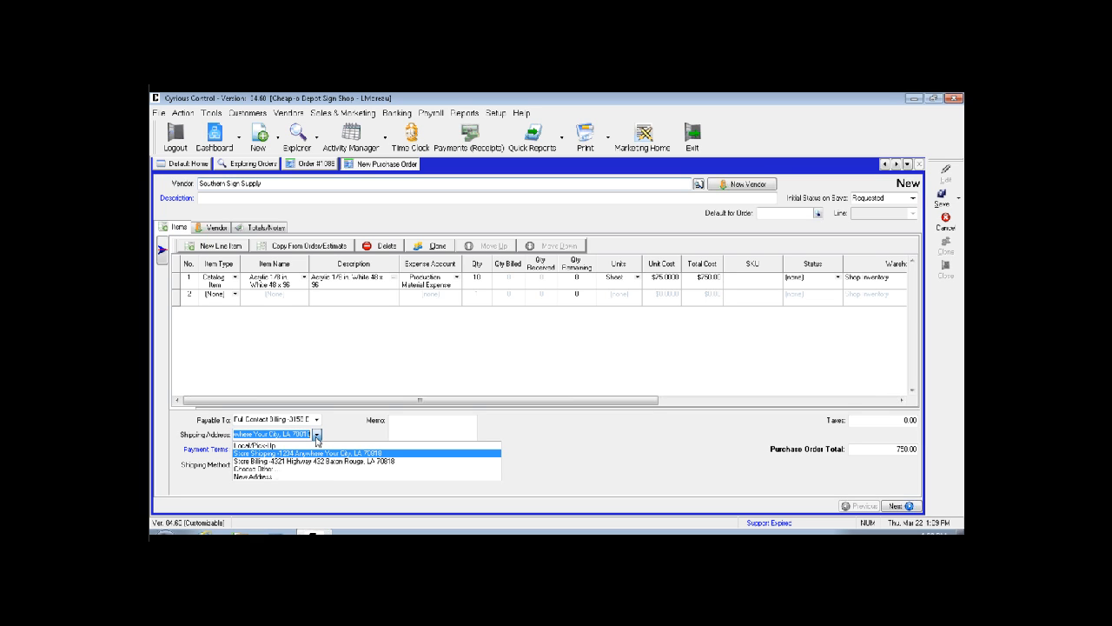
left_click(304, 462)
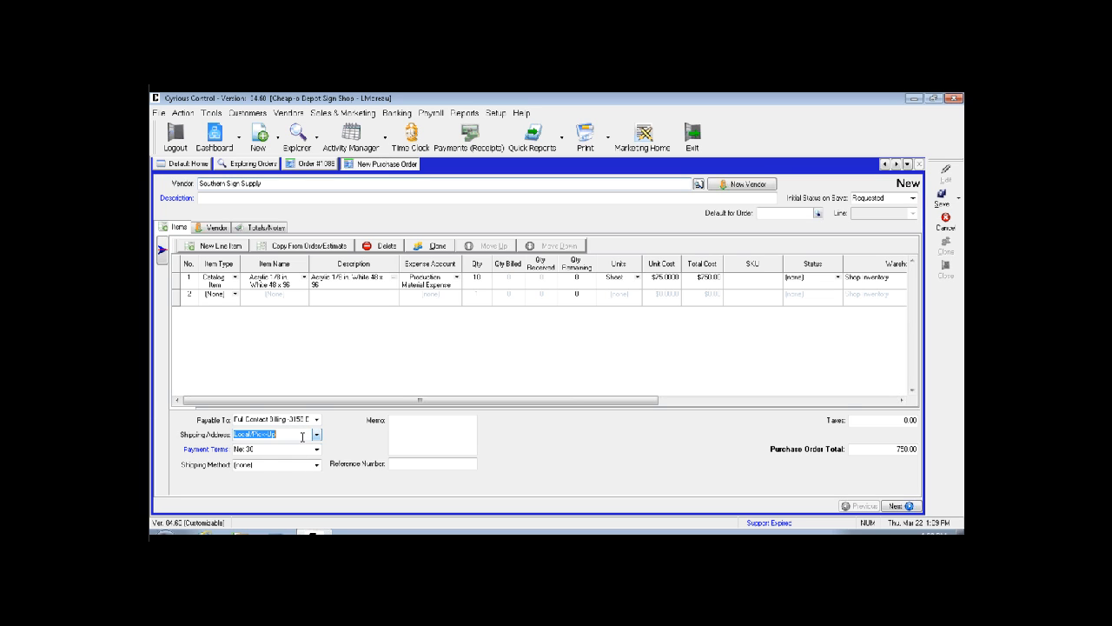
left_click(306, 436)
left_click(307, 458)
Check the payment terms and set the purchase order's shipping method to Best Way.
left_click(316, 449)
left_click(316, 449)
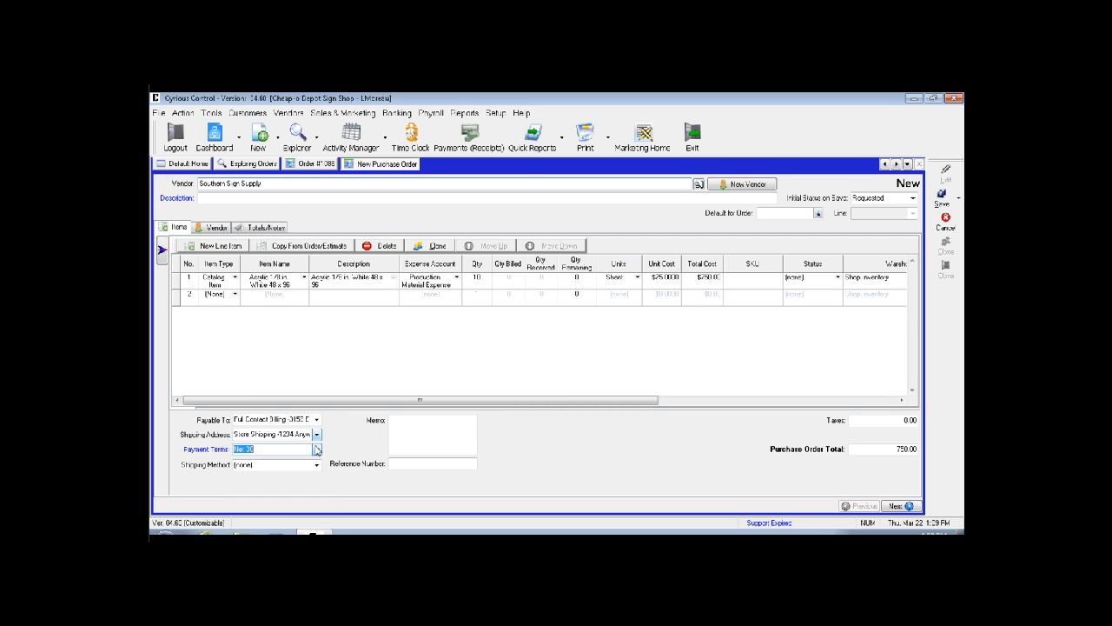
left_click(224, 185)
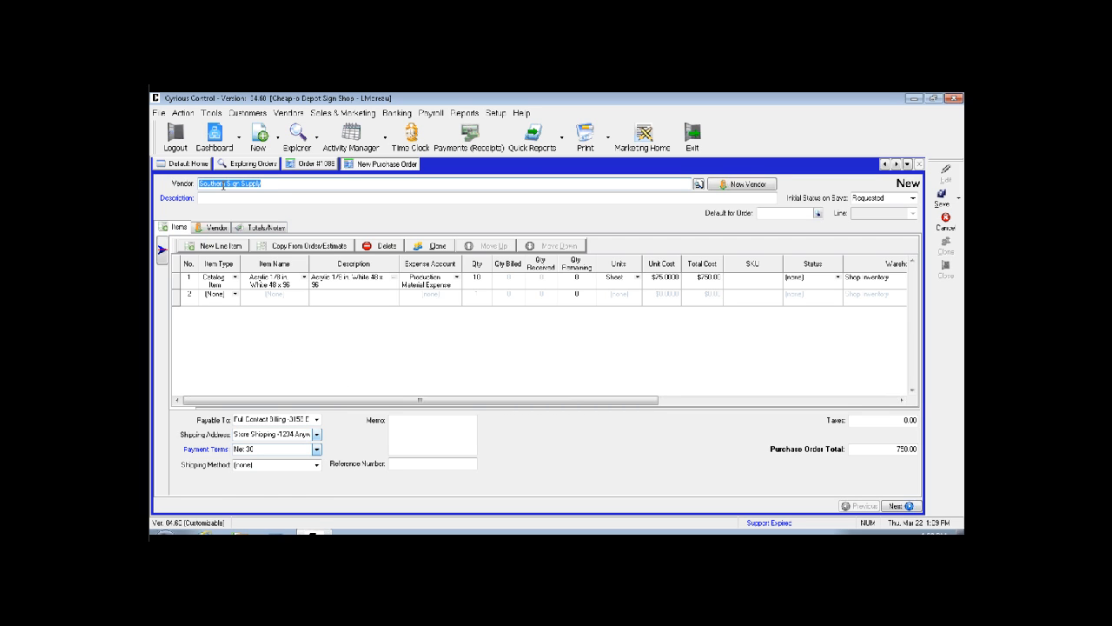
left_click(315, 467)
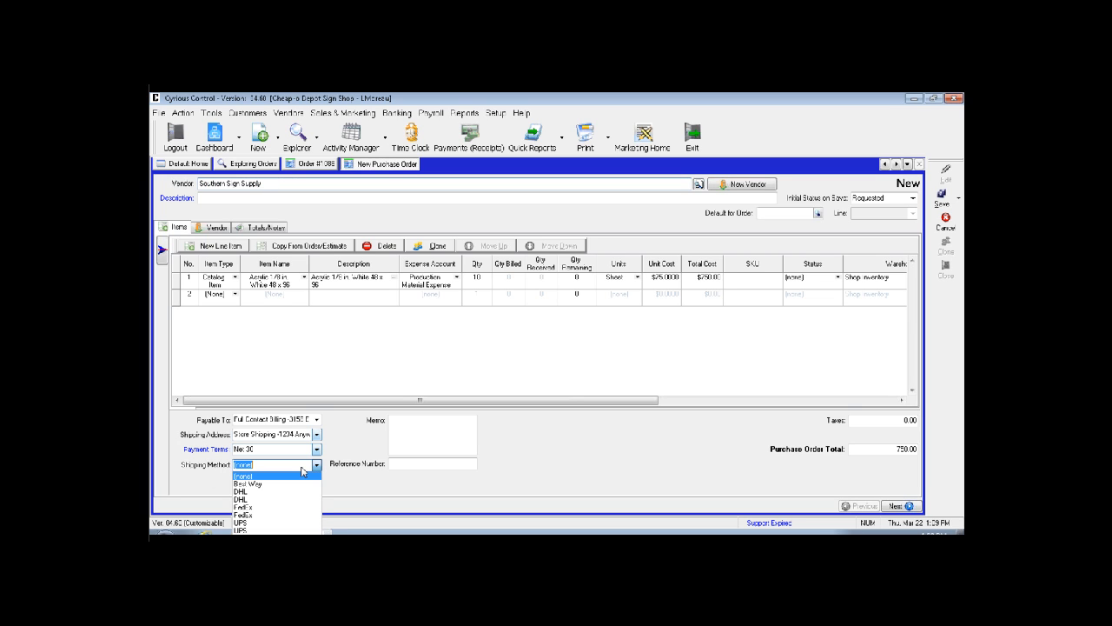
left_click(285, 484)
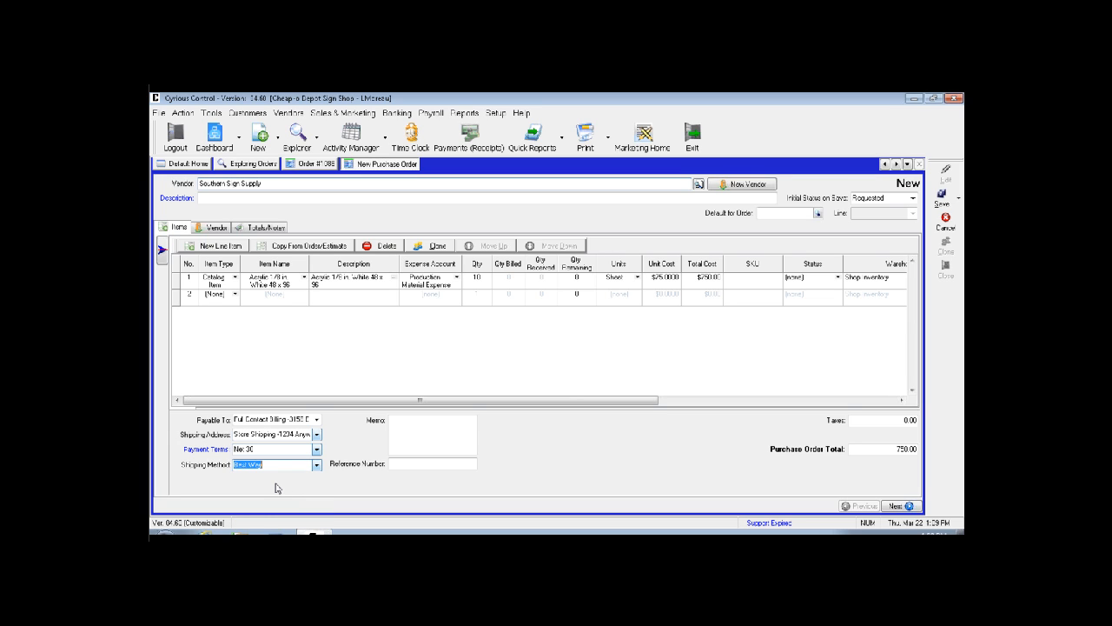
left_click(416, 425)
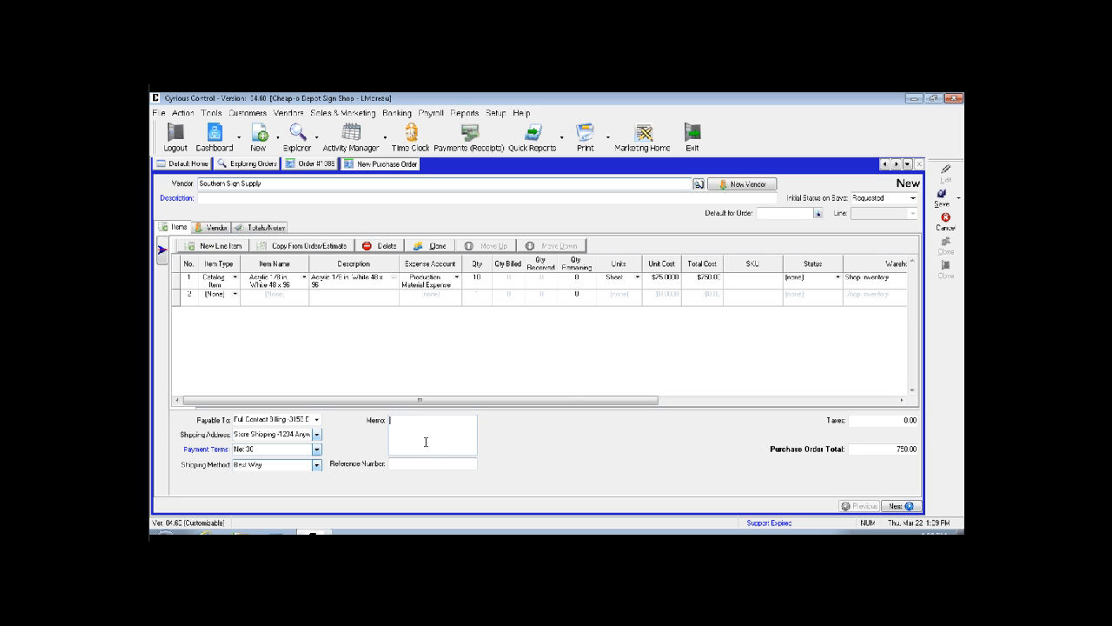
left_click(415, 464)
Review the purchase order's vendor details and the contacts available for the vendor.
left_click(213, 227)
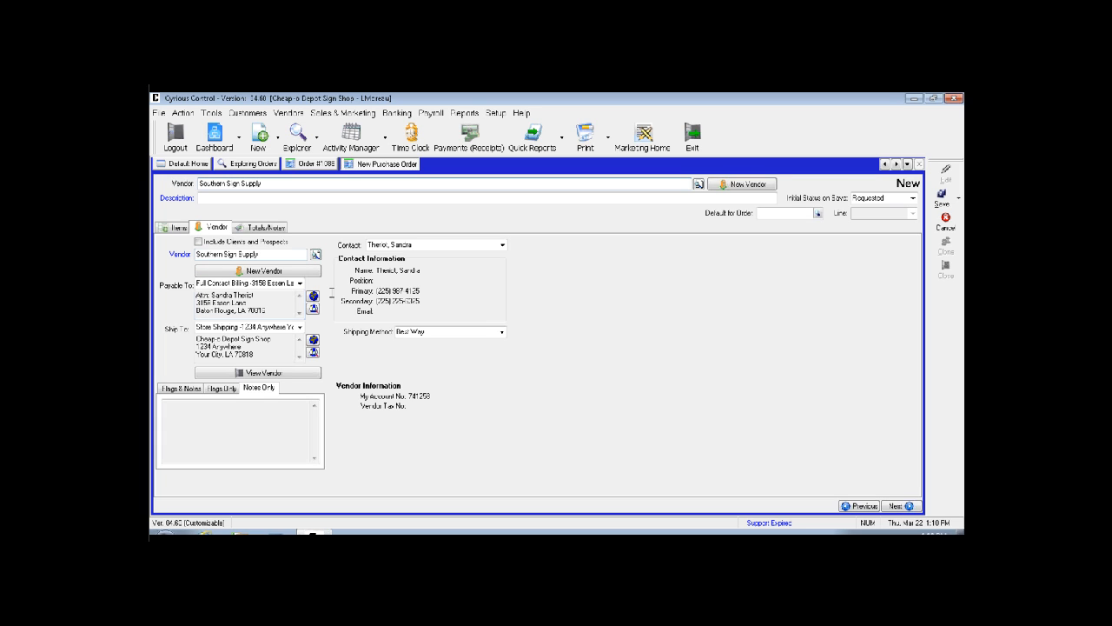
left_click(501, 245)
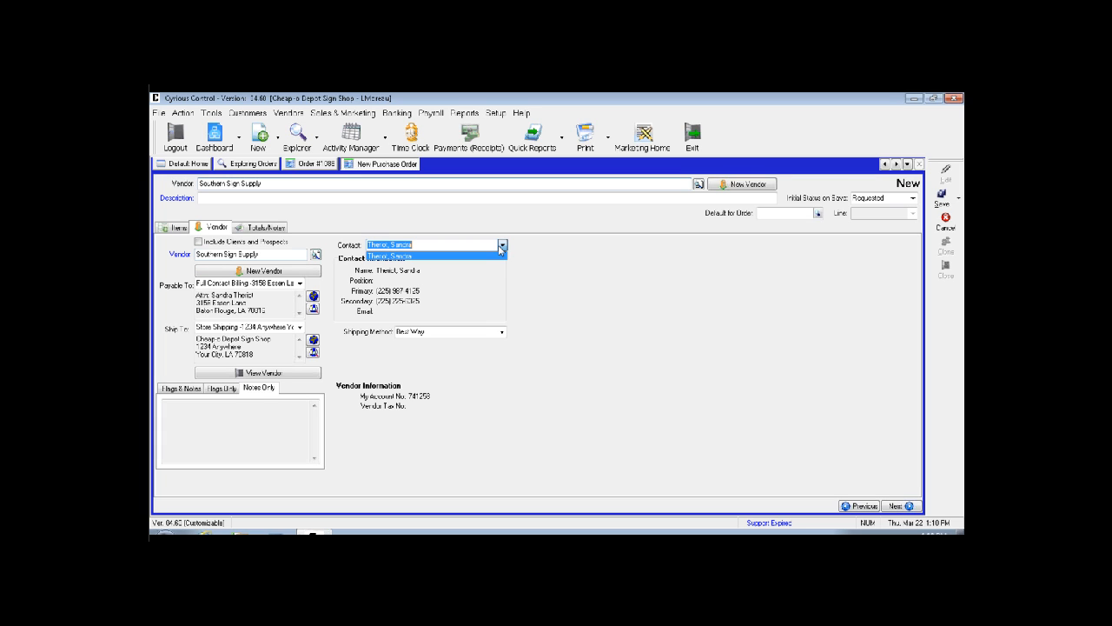
left_click(500, 247)
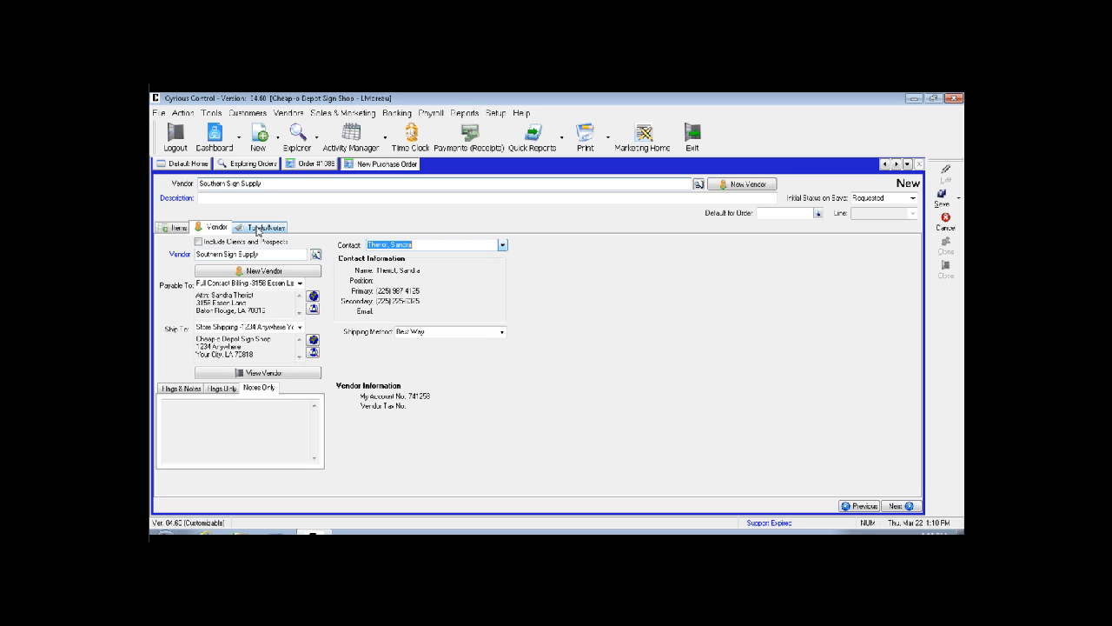
Set the expected date in the purchase order's totals and notes to 3/27/2012.
left_click(257, 229)
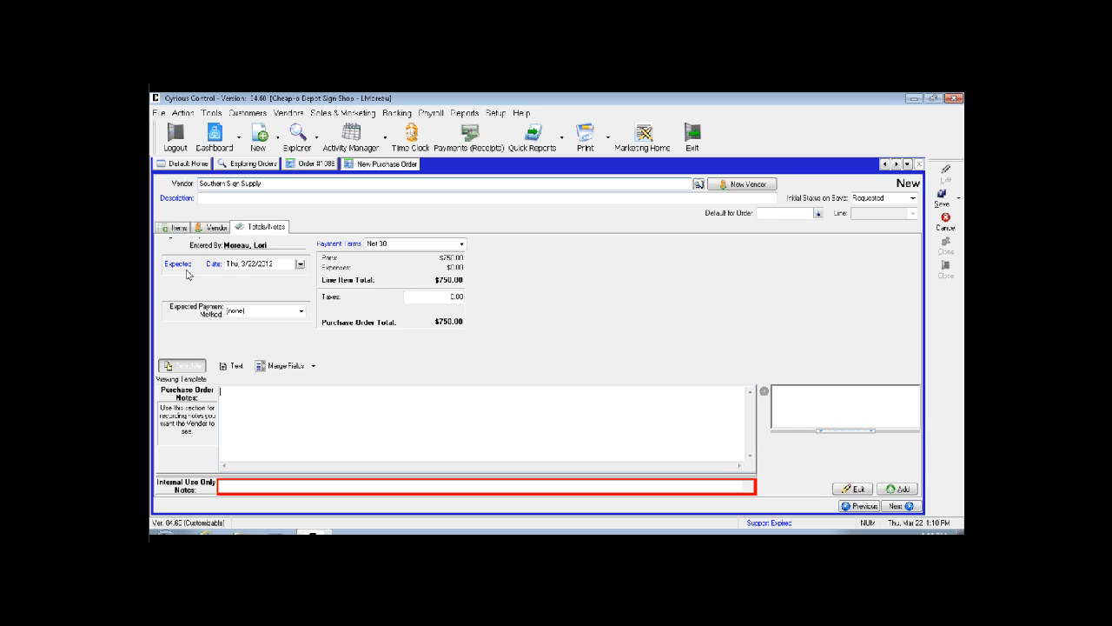
left_click(301, 264)
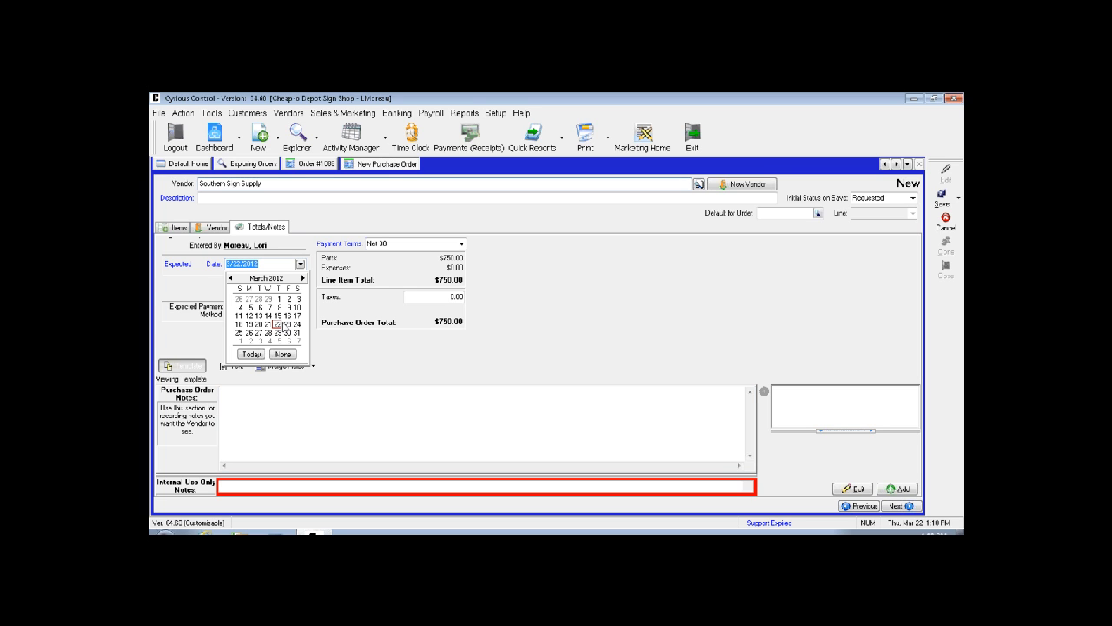
left_click(257, 332)
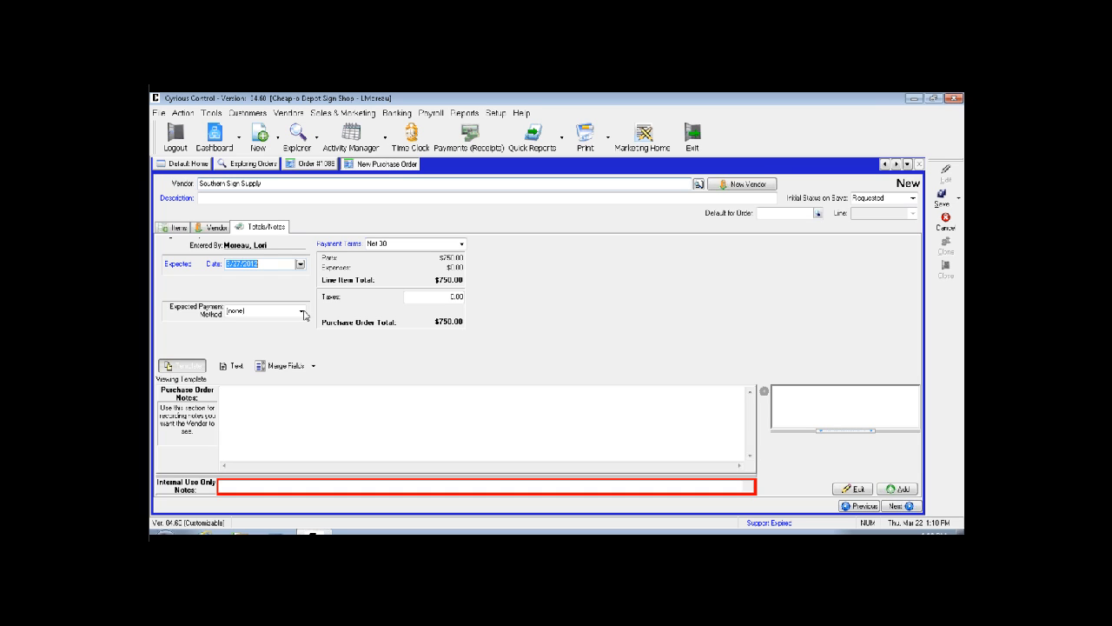
Set the expected payment method to Check and enter the purchase order note "PUrchase order notes show on the PO report".
left_click(301, 311)
left_click(291, 337)
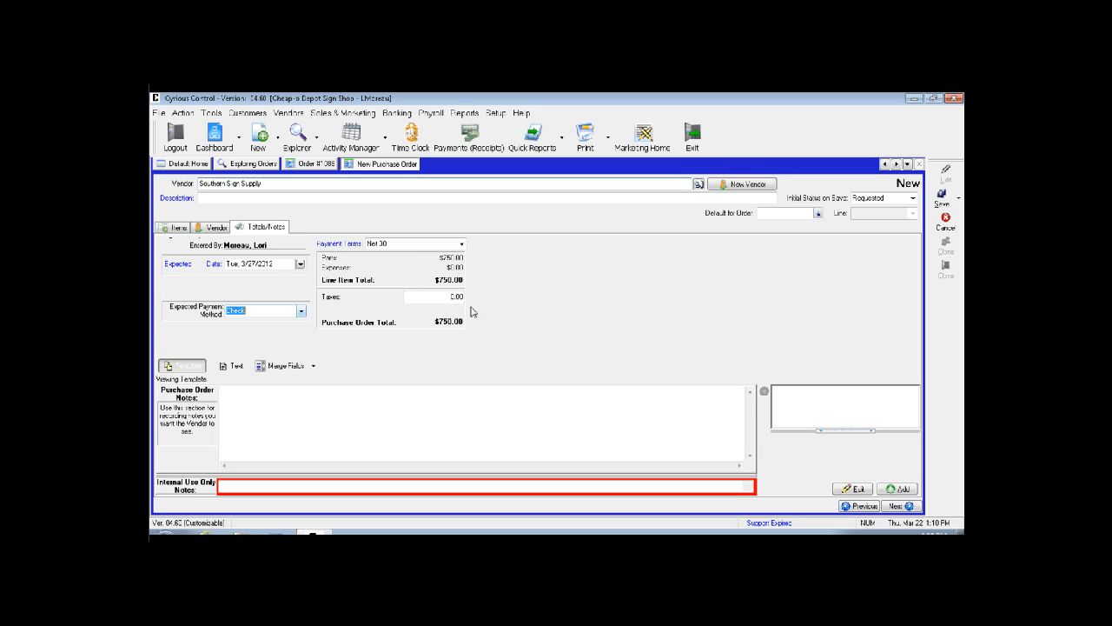
left_click(319, 425)
type("P")
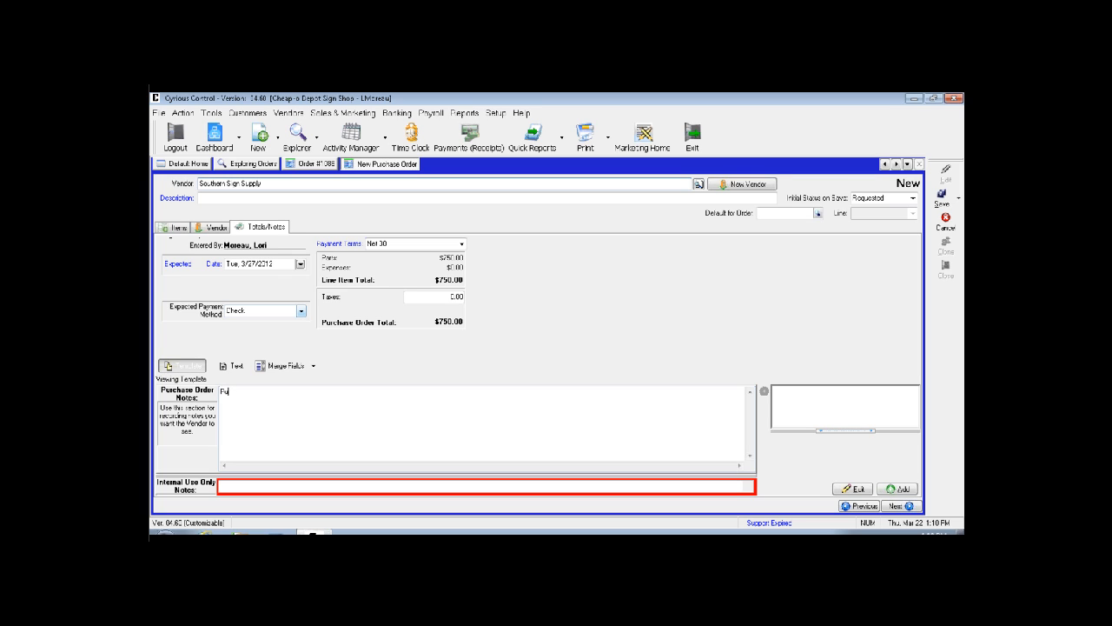
key("BackSpace")
type("PUrchase order notes show on the PO report")
Enlarge the internal notes area, enter "These notes do not show on the PO Report", and save the purchase order.
left_click_drag(317, 476, 316, 427)
left_click(305, 462)
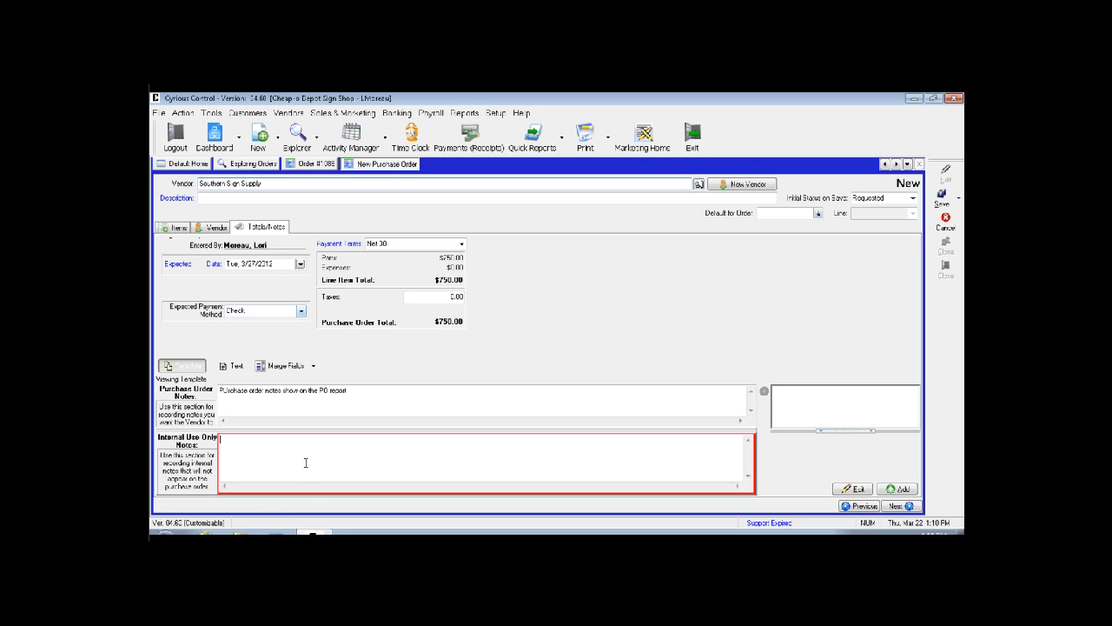
type("These notes c")
type("o not show on the PO Report")
left_click(941, 198)
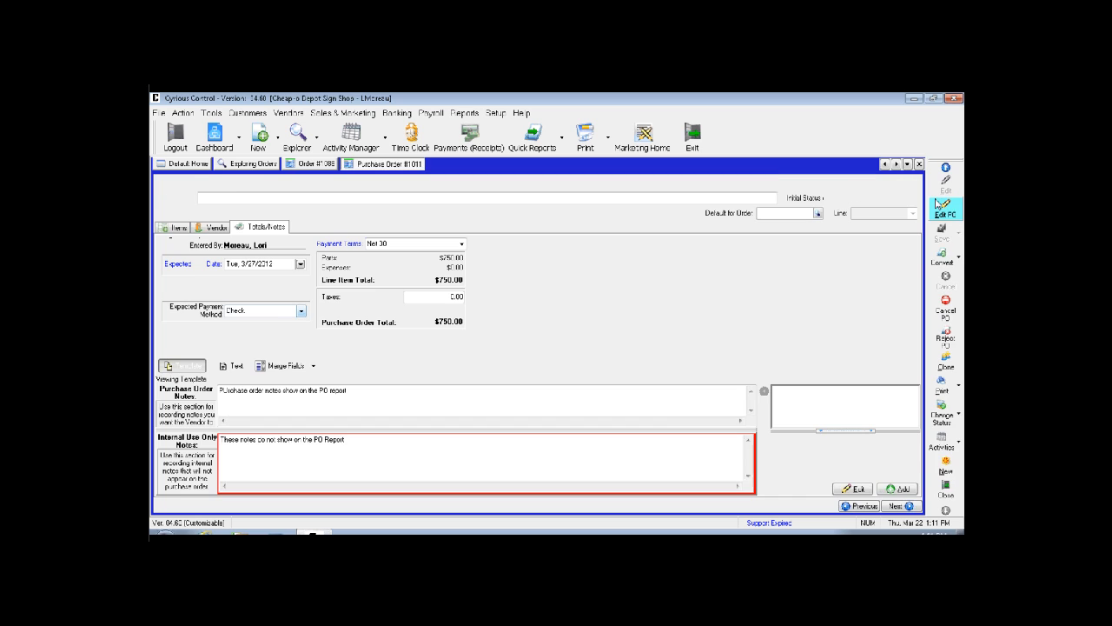
Return to the saved purchase order's items and change its status to Ordered, acknowledging the vendor flag.
left_click(186, 227)
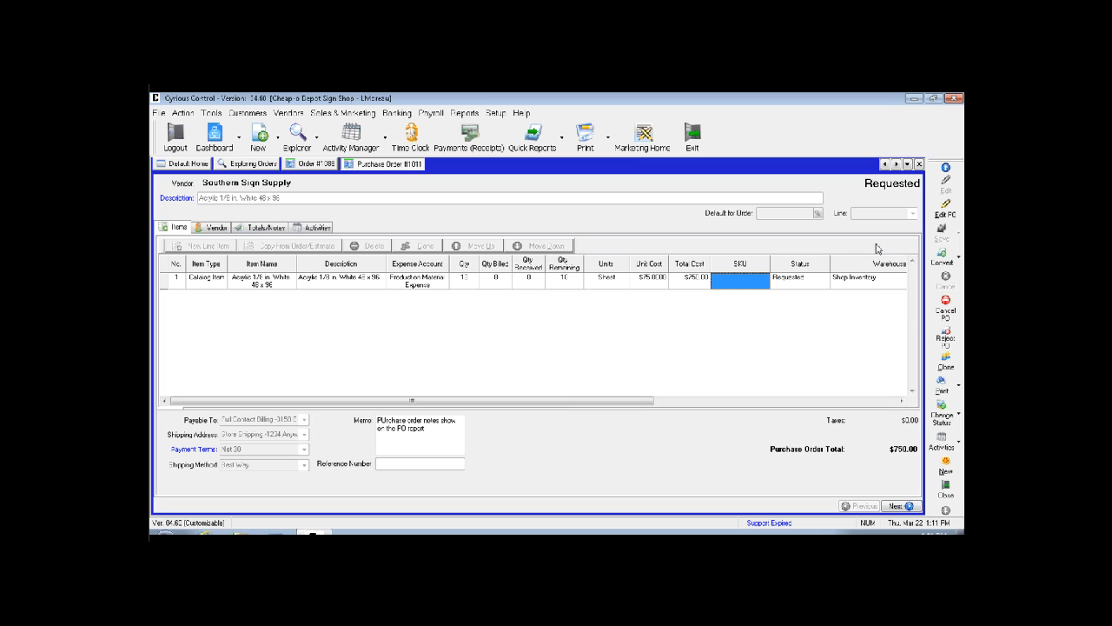
left_click(958, 415)
left_click(928, 432)
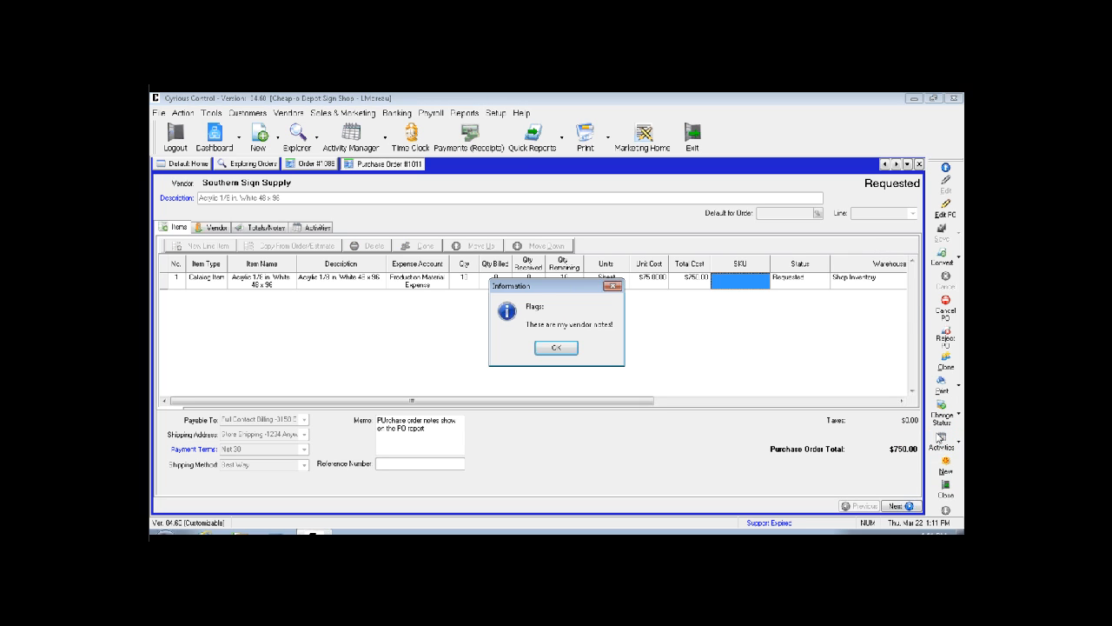
left_click(561, 347)
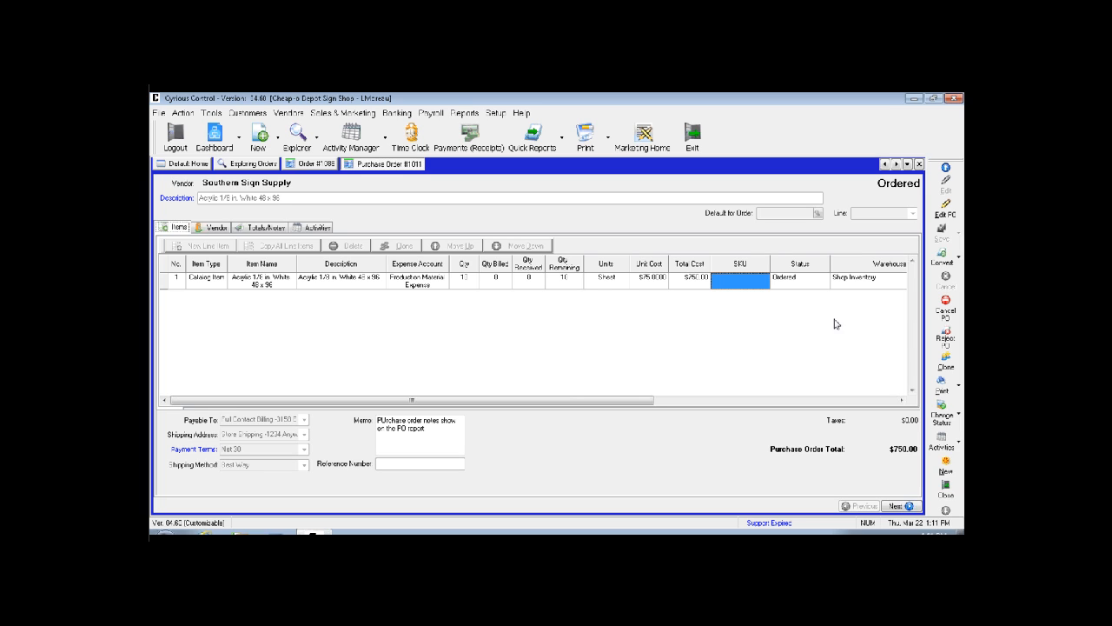
Review the conversion options and the available status changes for the ordered purchase order.
left_click(959, 257)
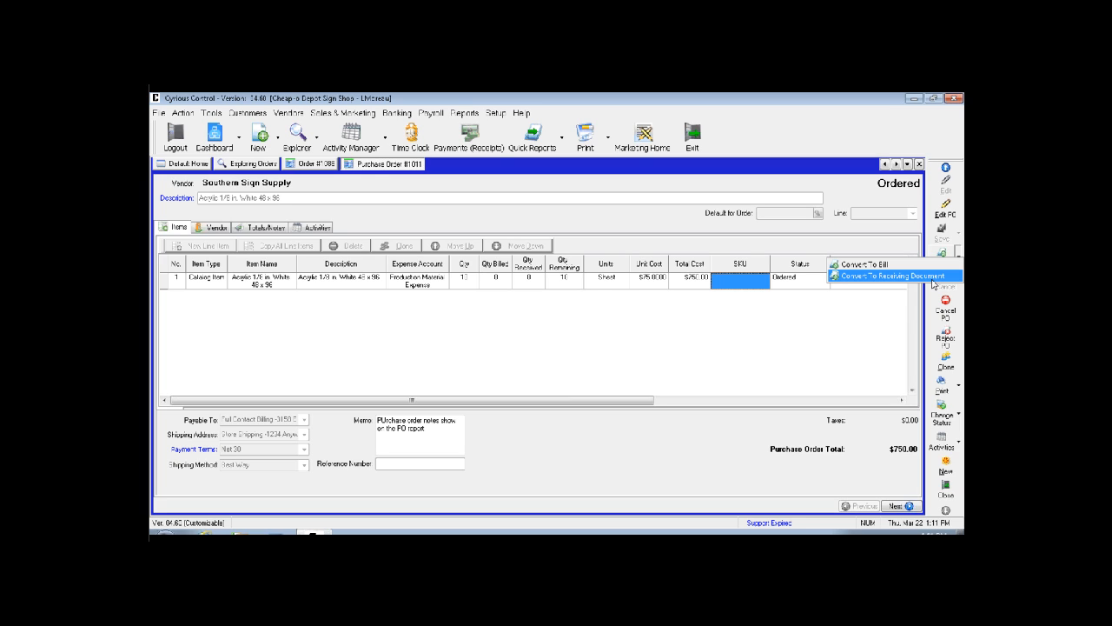
left_click(841, 322)
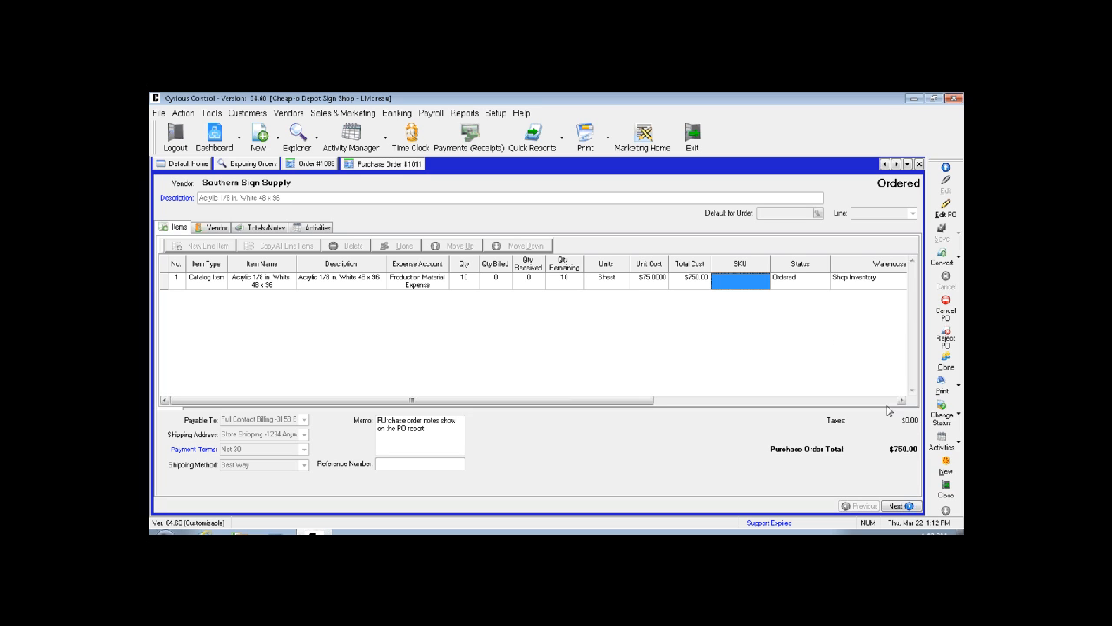
left_click(960, 418)
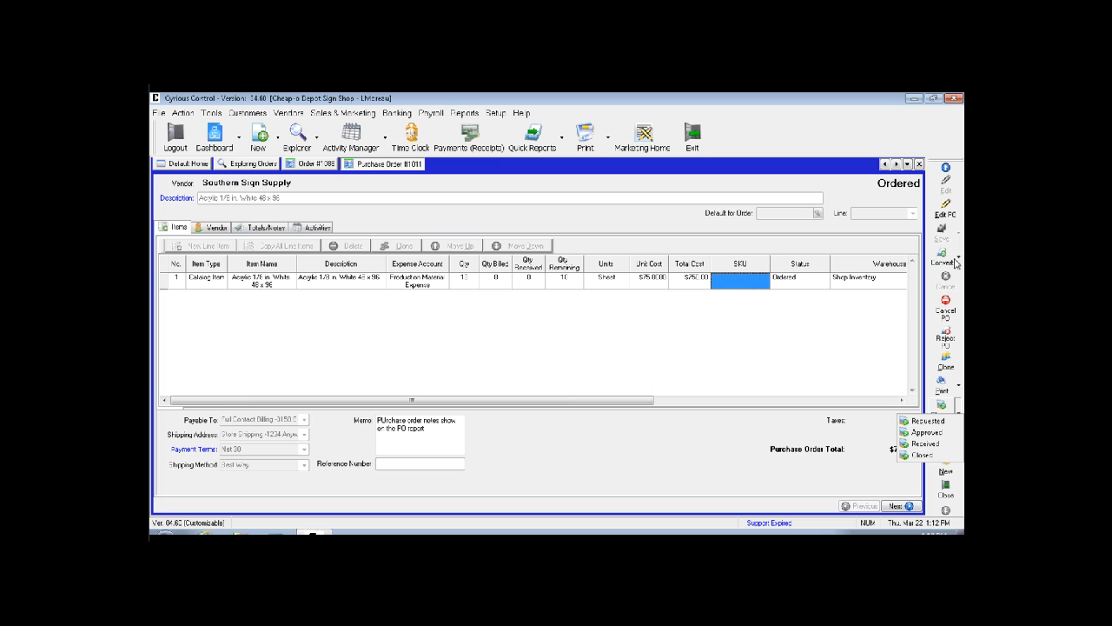
Edit the purchase order, clone the acrylic line item, and set the quantities to 8 on line 1 and 2 on line 2.
left_click(945, 208)
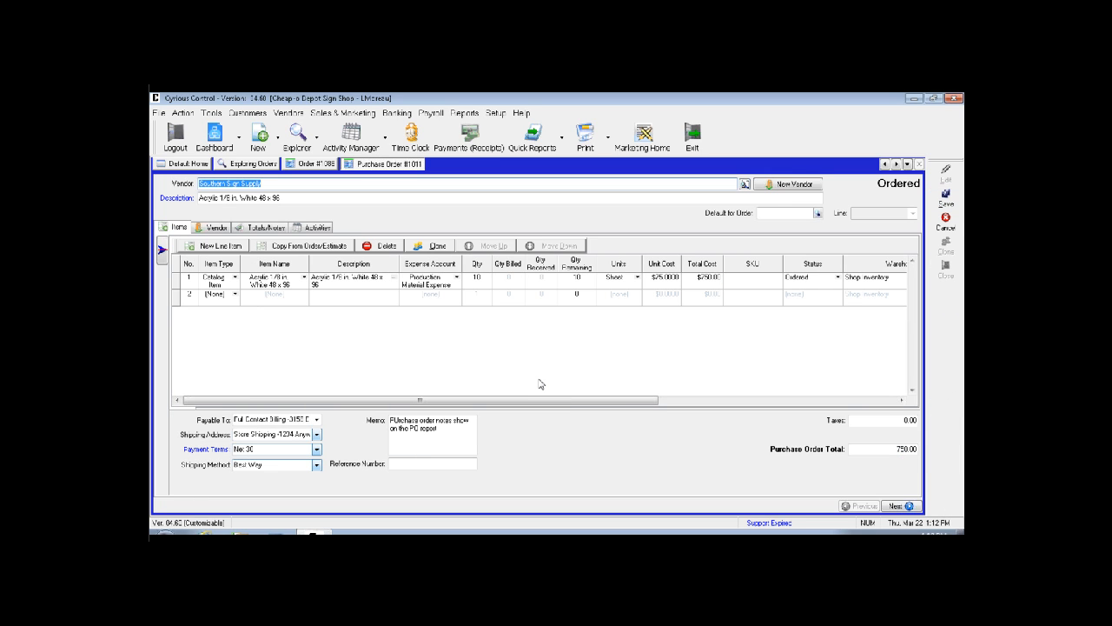
left_click(433, 277)
left_click(433, 246)
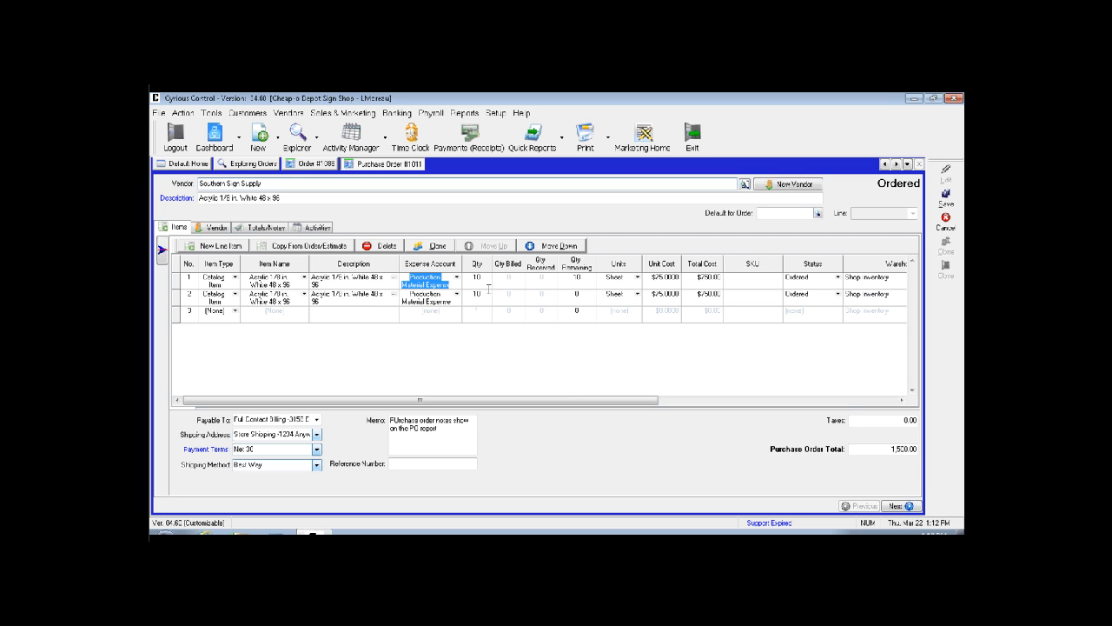
left_click_drag(486, 278, 470, 275)
type("8")
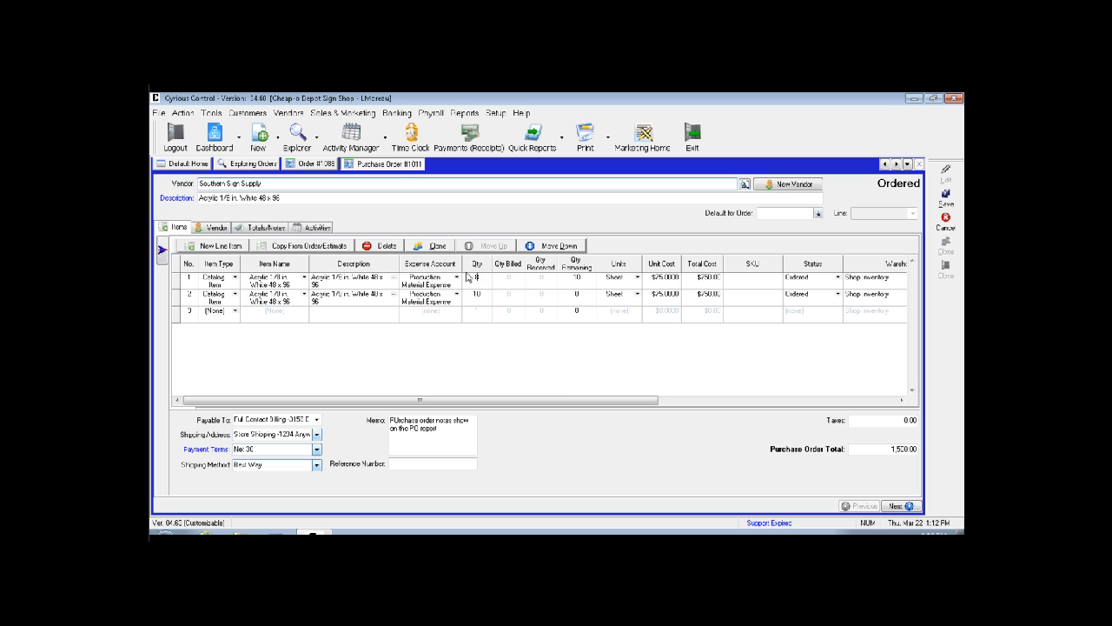
left_click(487, 295)
type("2")
Set the status of line 1 to Received and the status of line 2 to Backordered.
left_click(838, 277)
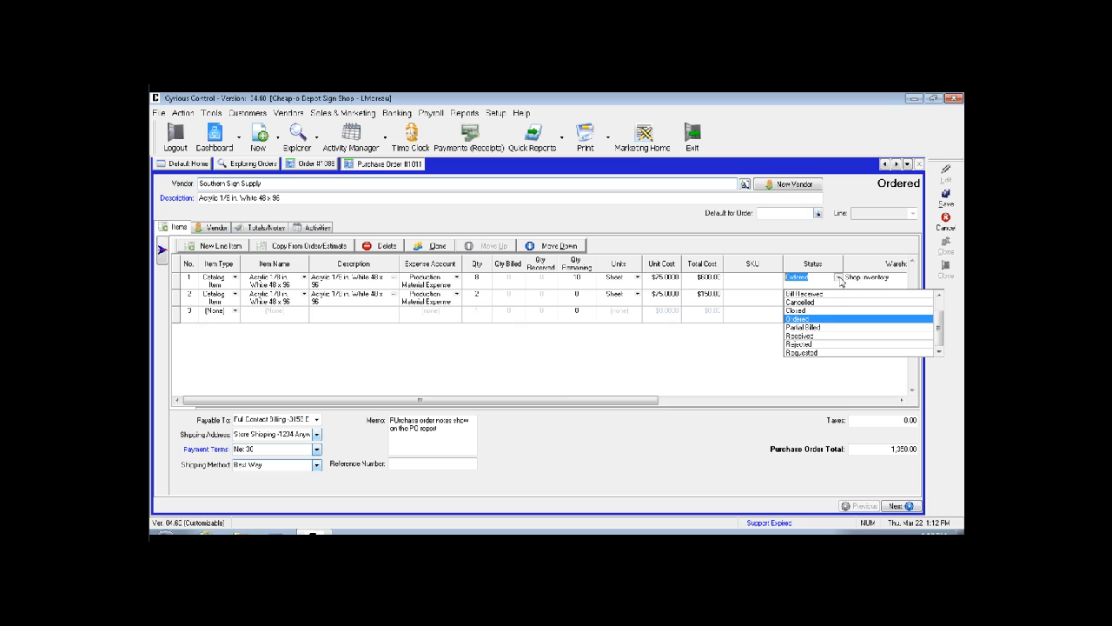
left_click(819, 335)
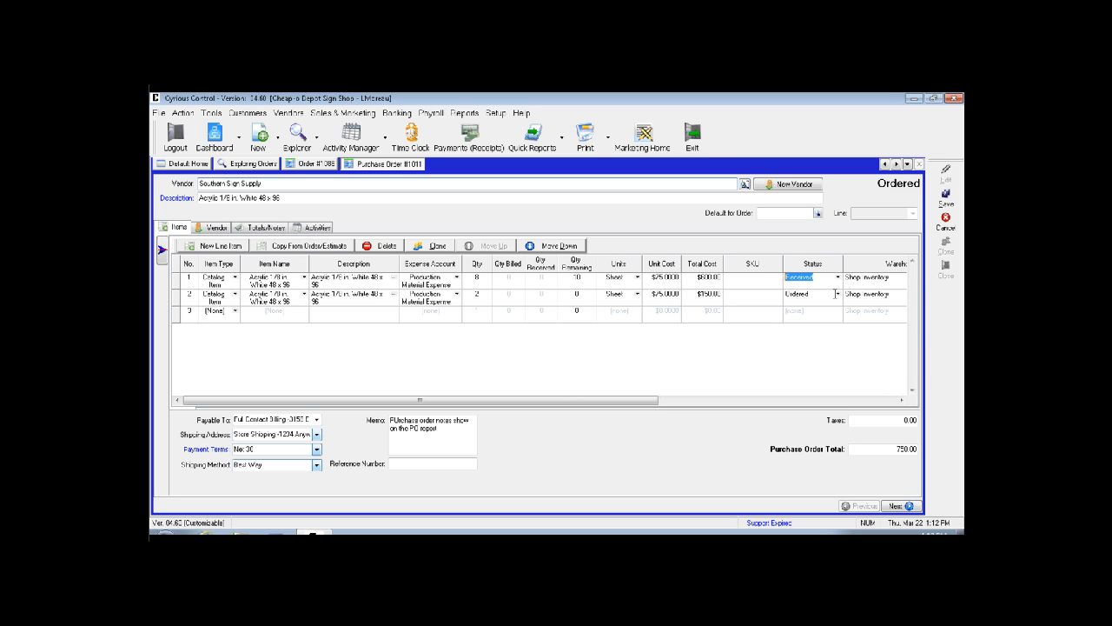
left_click(838, 295)
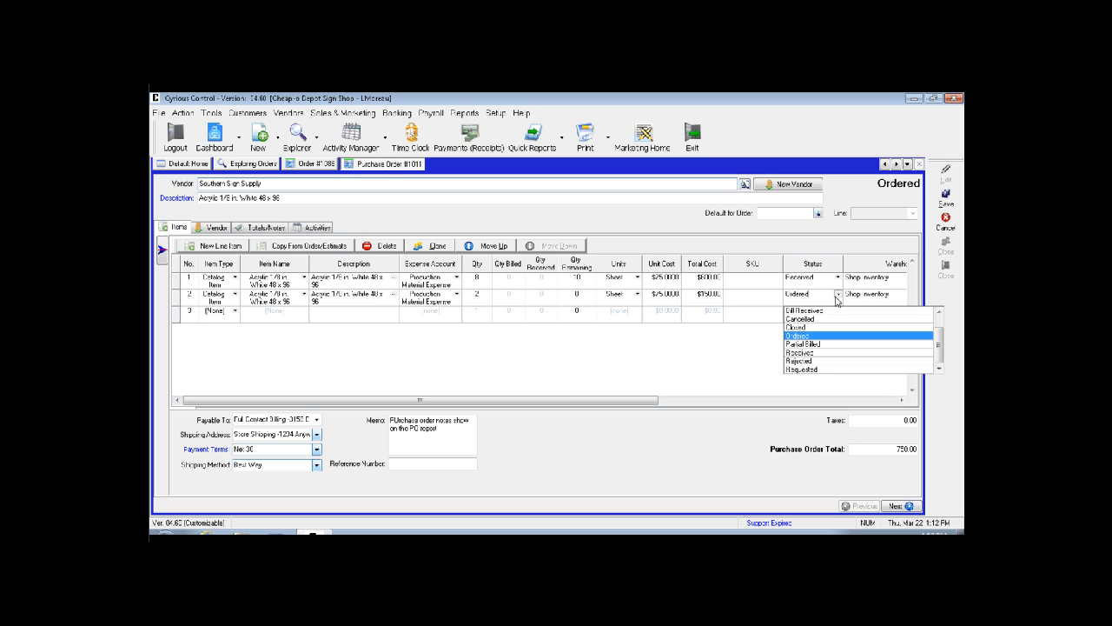
left_click(940, 314)
left_click(940, 314)
left_click(804, 319)
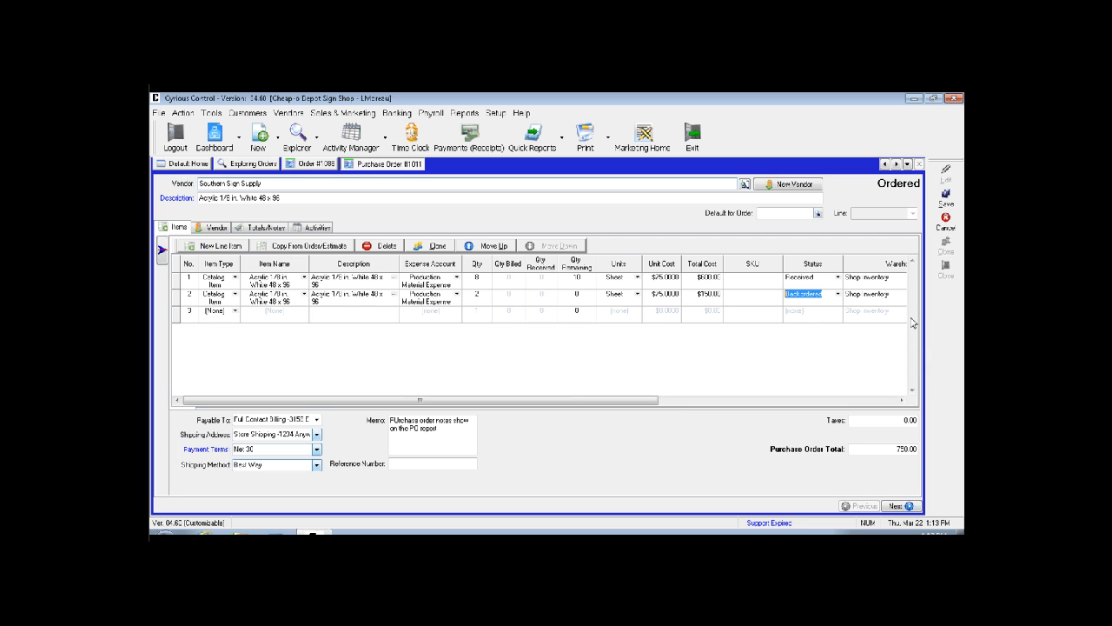
Save the purchase order with the edit reason "received partial" and close it.
left_click(945, 197)
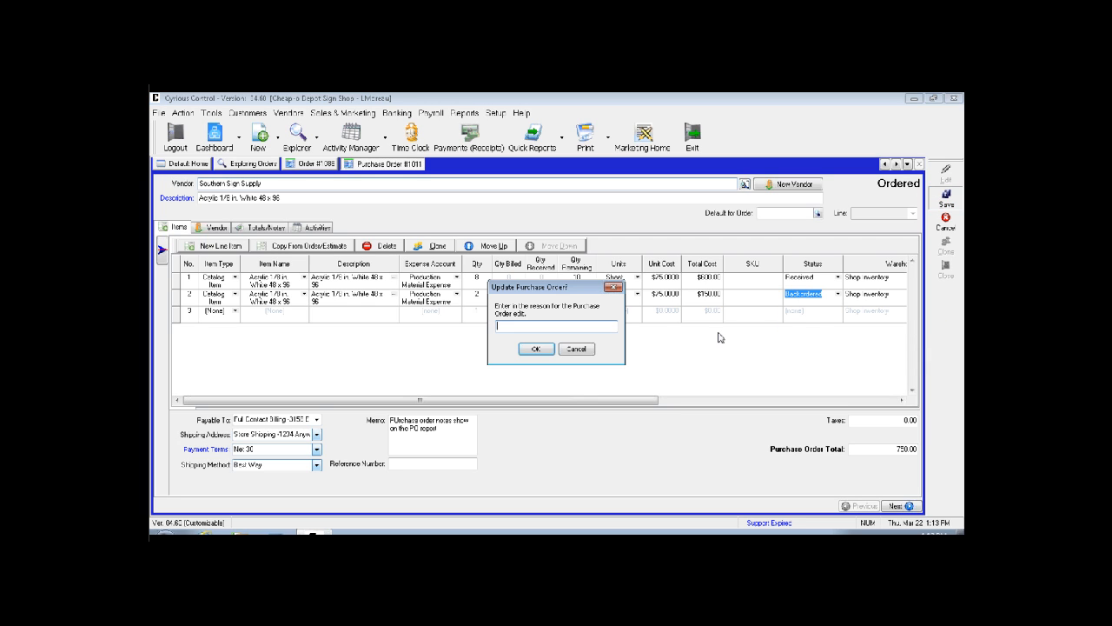
type("received partial")
key("Return")
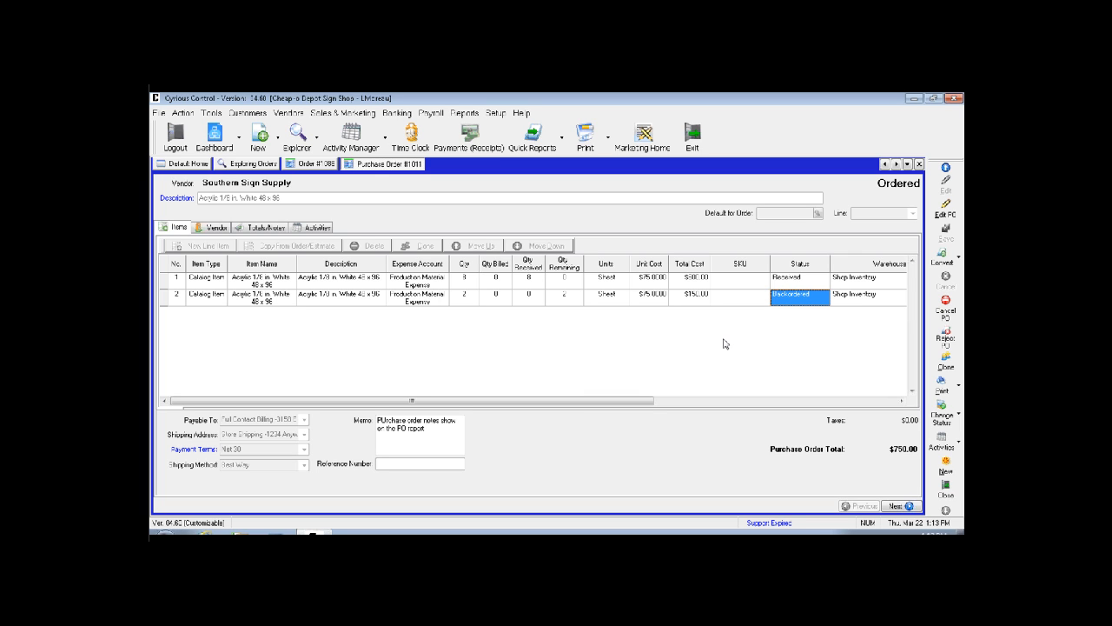
left_click(917, 164)
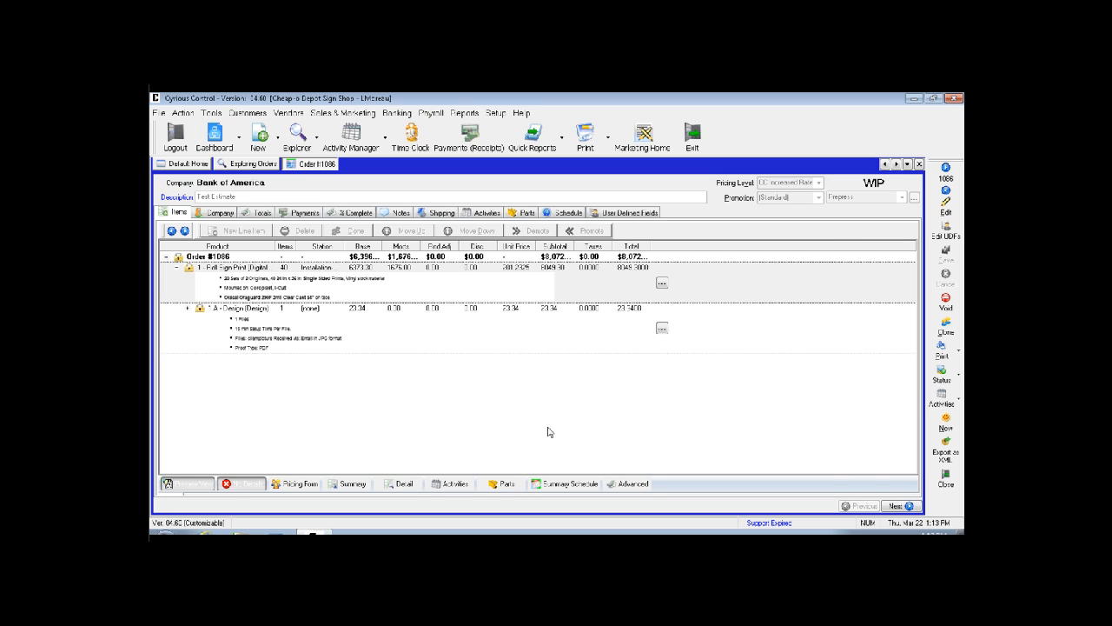
Review the pricing form of the Roll Sign Print item in the Bank of America order.
double_click(475, 294)
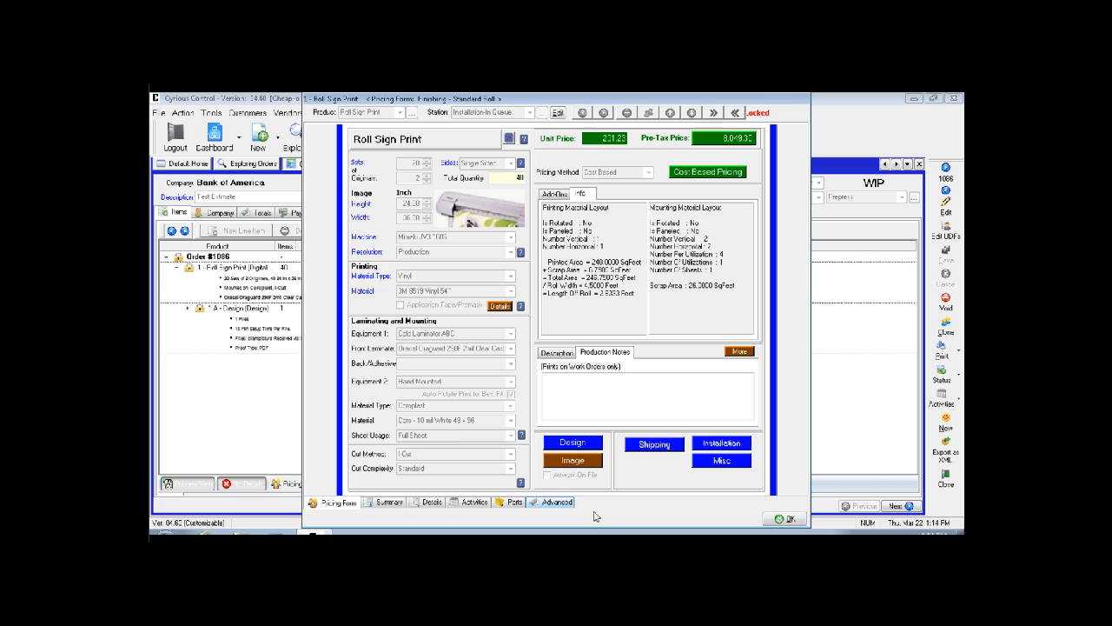
left_click(791, 518)
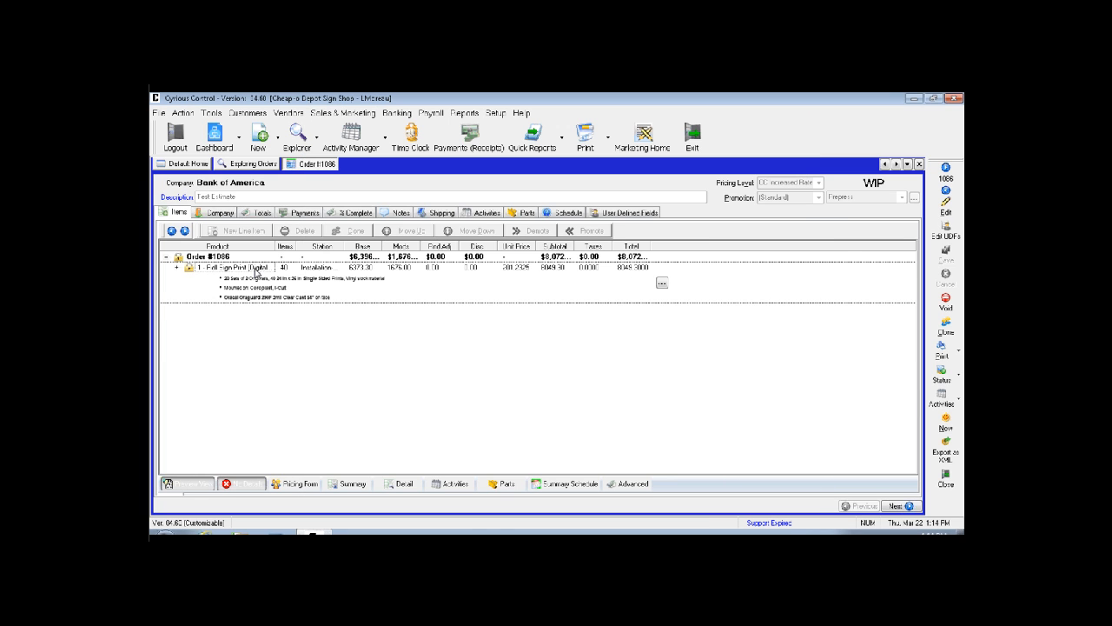
Start a new purchase order and look up the Bank of America order's parts for copying into it.
left_click(279, 140)
left_click(330, 198)
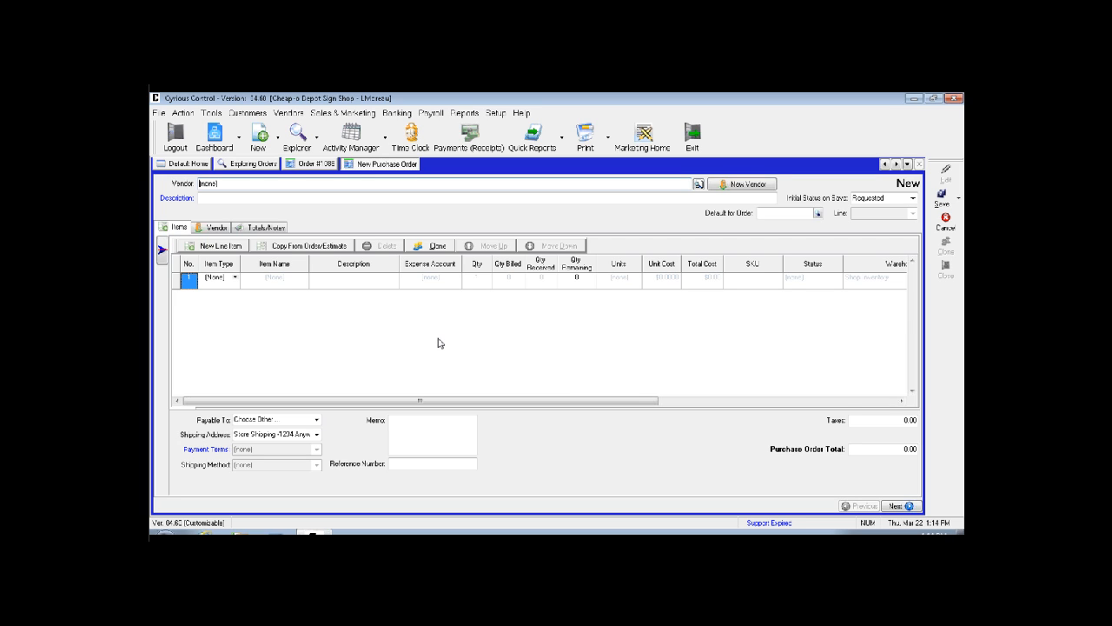
left_click(308, 246)
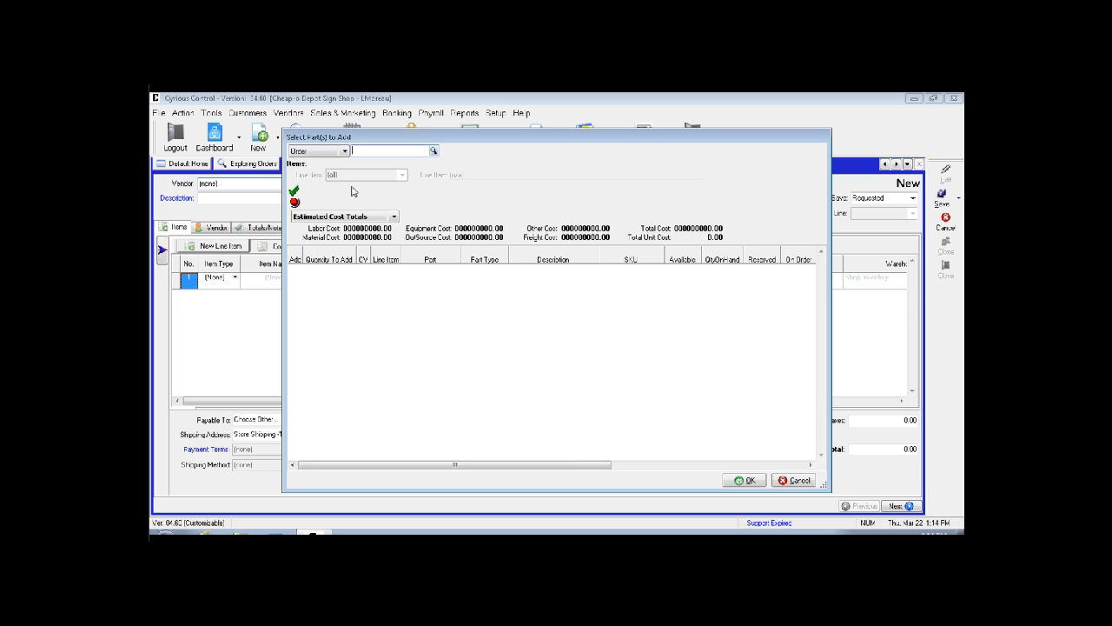
type("1086")
key("Return")
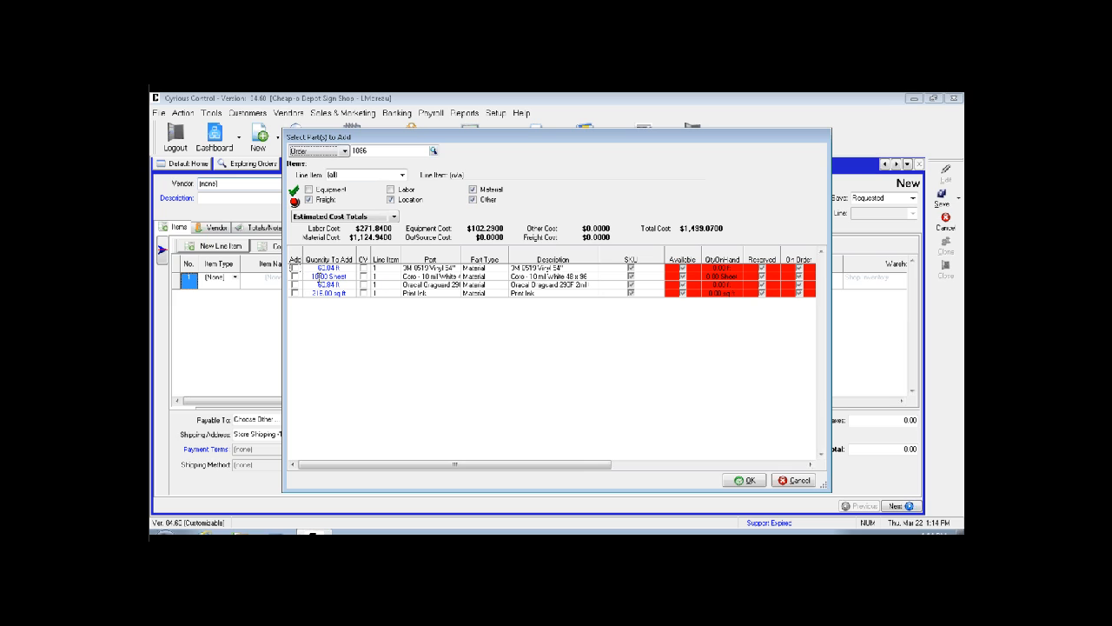
Add the order's Coro - 10 mil White 48 x 96 part and accept Southern Sign Supply as the vendor.
left_click(295, 277)
left_click(748, 481)
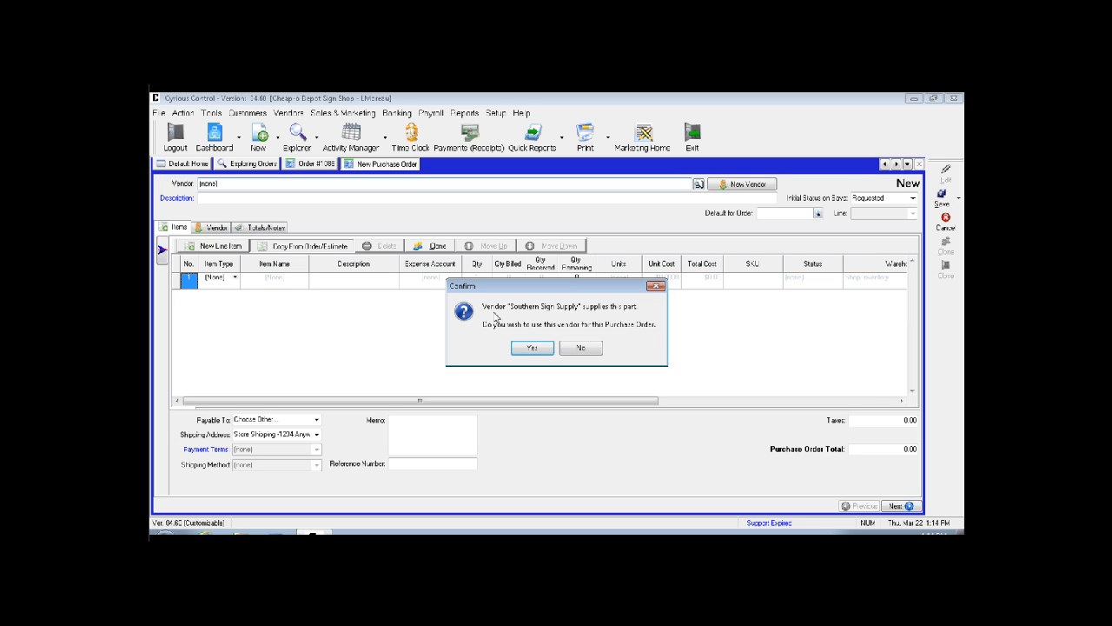
left_click(534, 348)
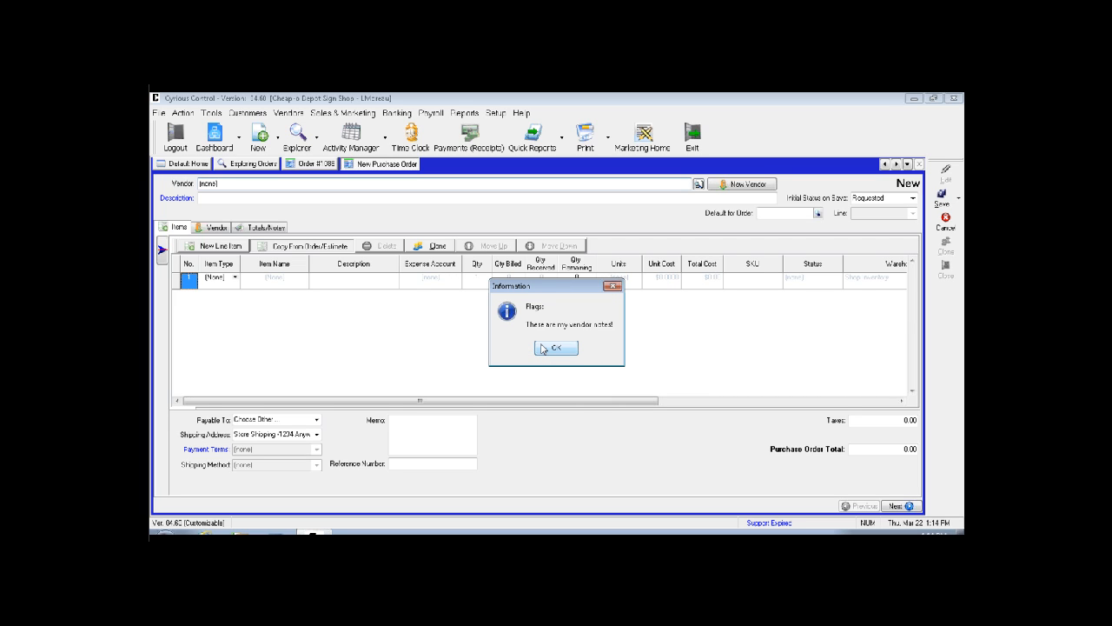
left_click(543, 349)
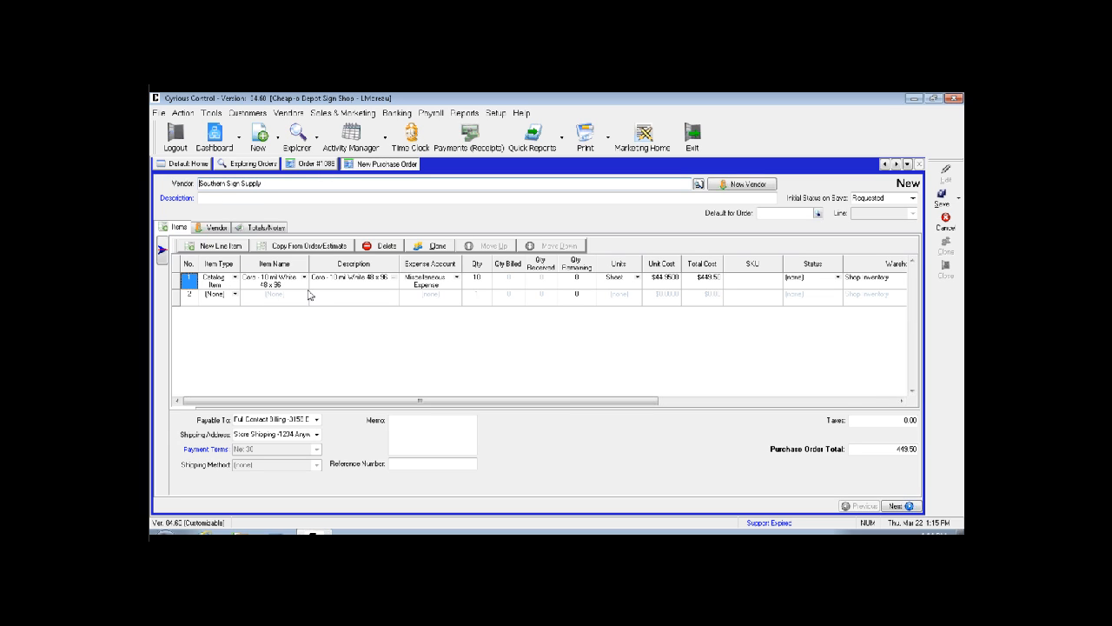
Compare the new purchase order line's quantity, cost and linked order part with the Coro entry in the order's parts list.
left_click(321, 166)
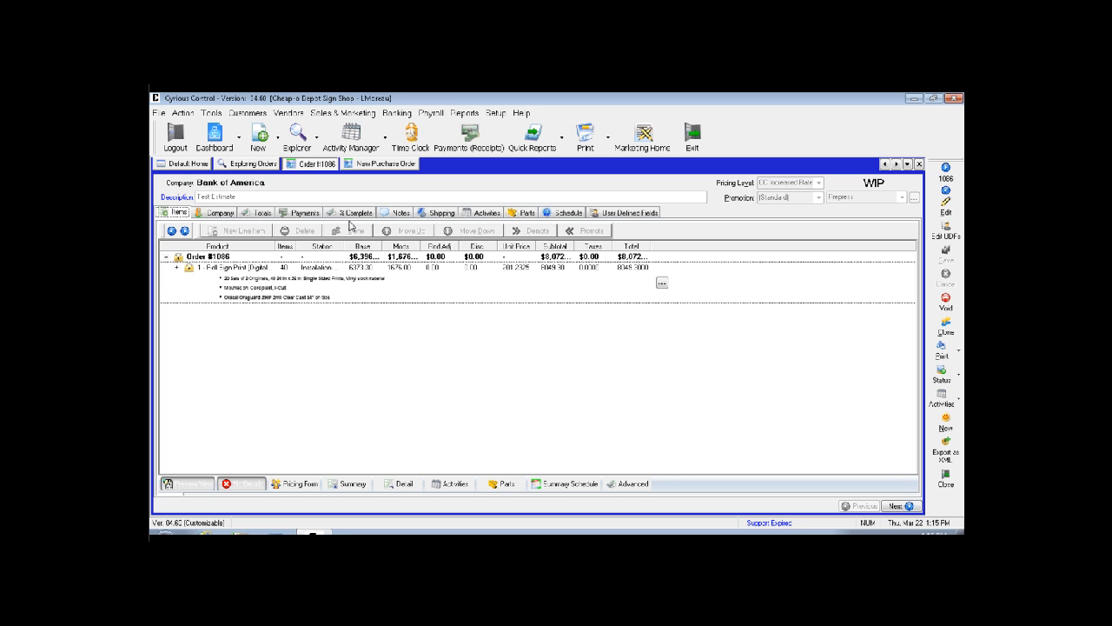
left_click(519, 214)
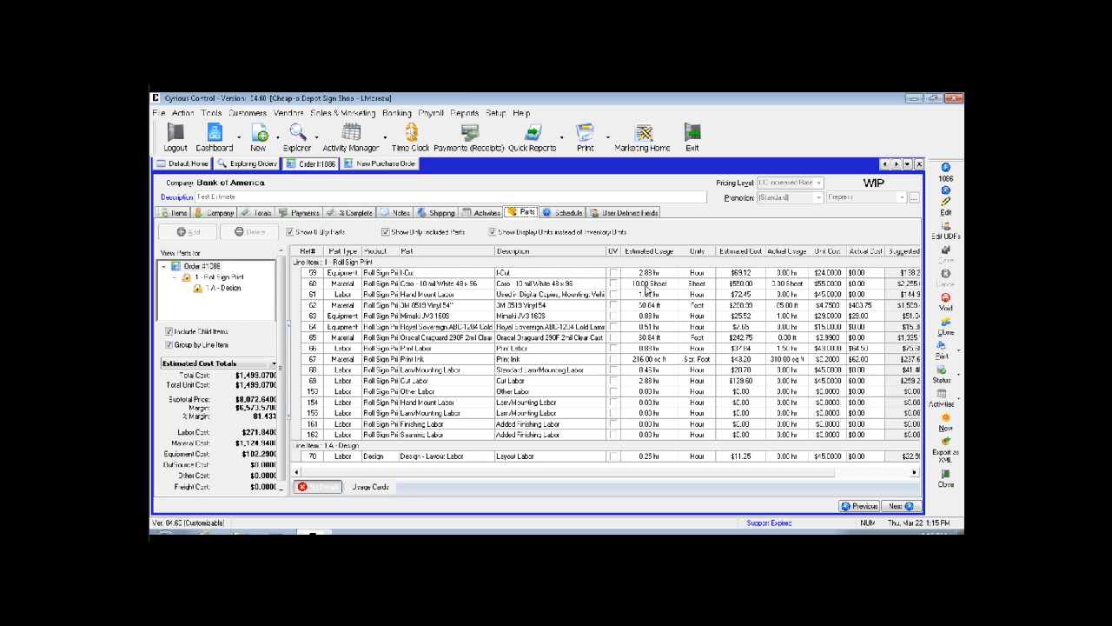
left_click(360, 167)
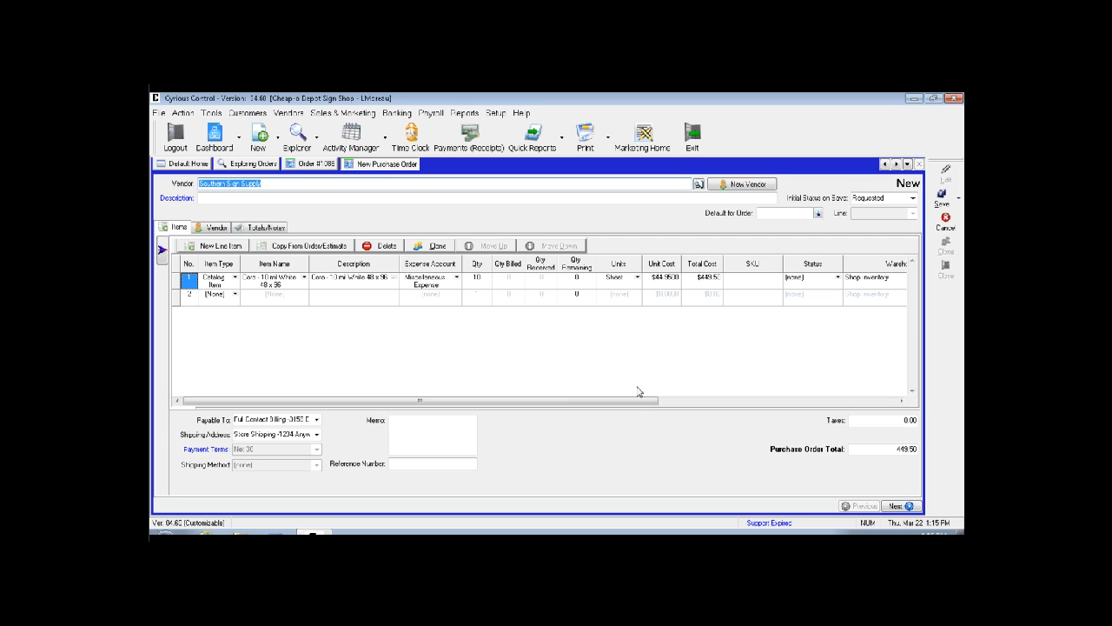
left_click_drag(633, 403, 882, 403)
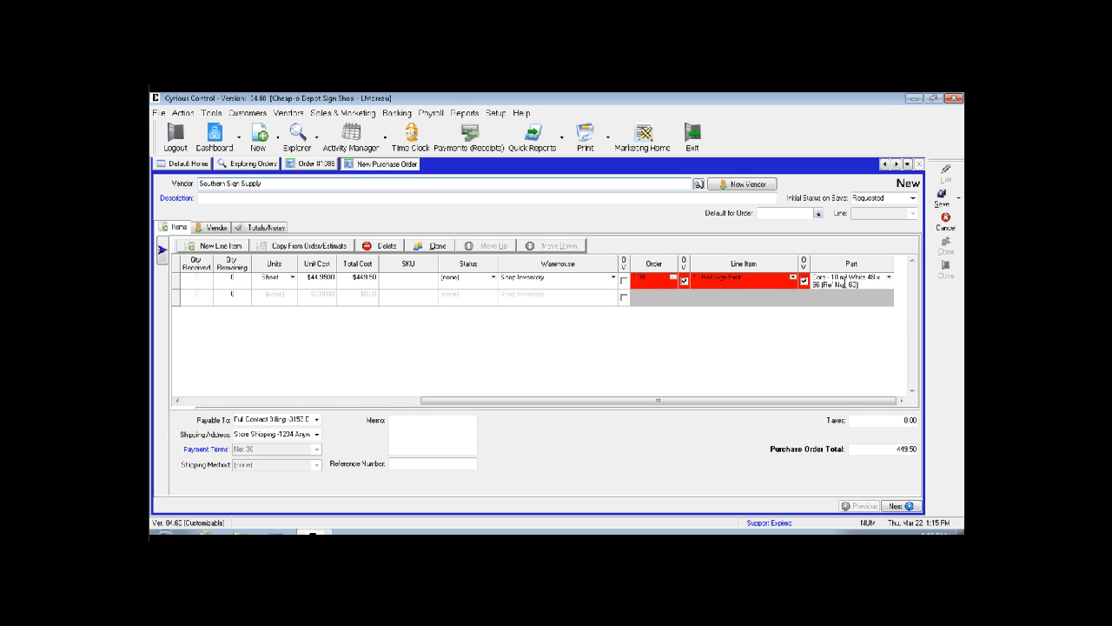
left_click(299, 165)
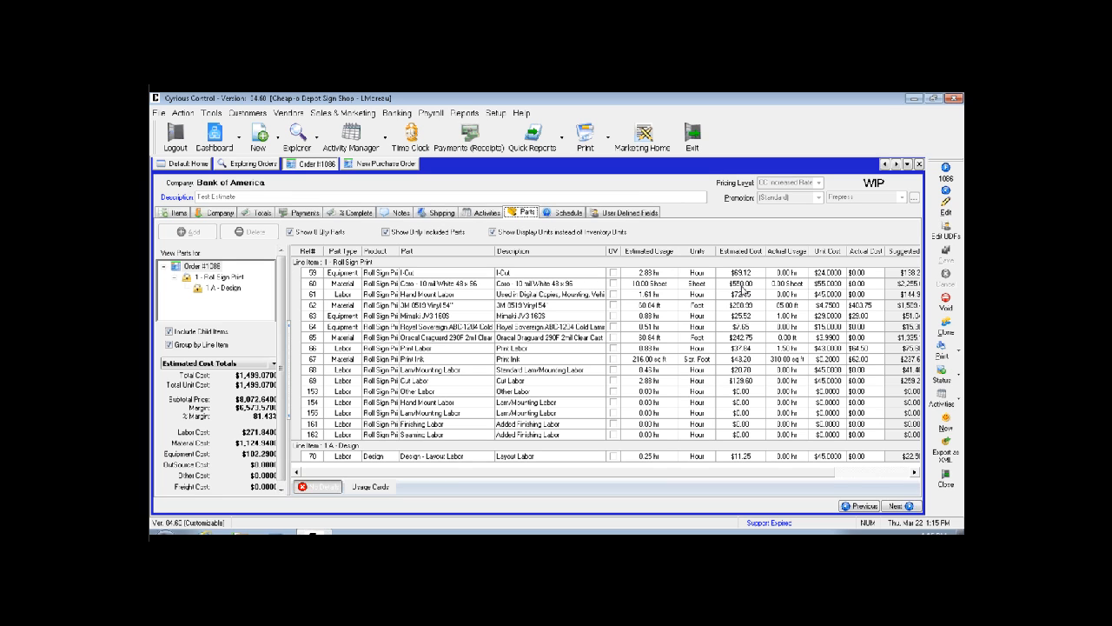
left_click(366, 168)
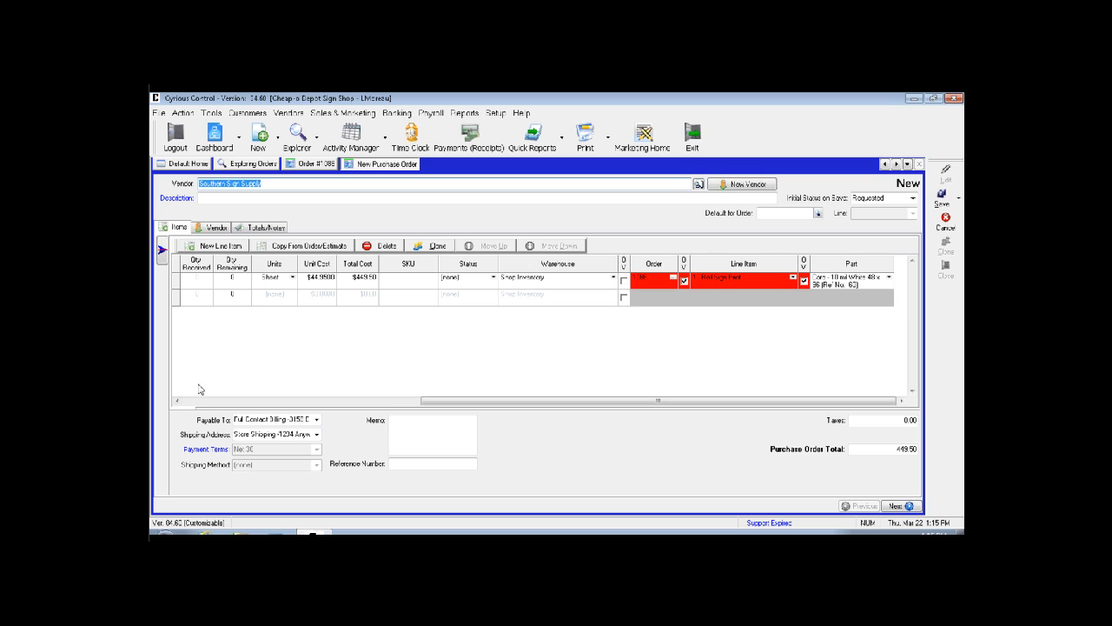
left_click(177, 401)
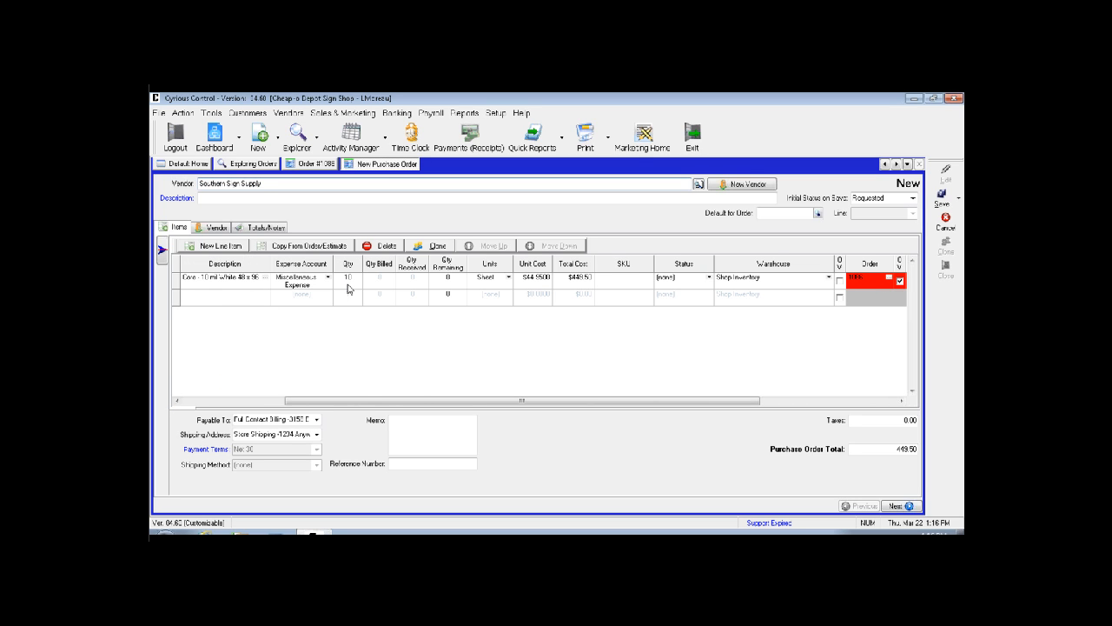
Set the new purchase order line's quantity to 11 and reselect Coro - 10 mil White 48 x 96 as its linked order part.
left_click_drag(357, 277, 333, 274)
type("1")
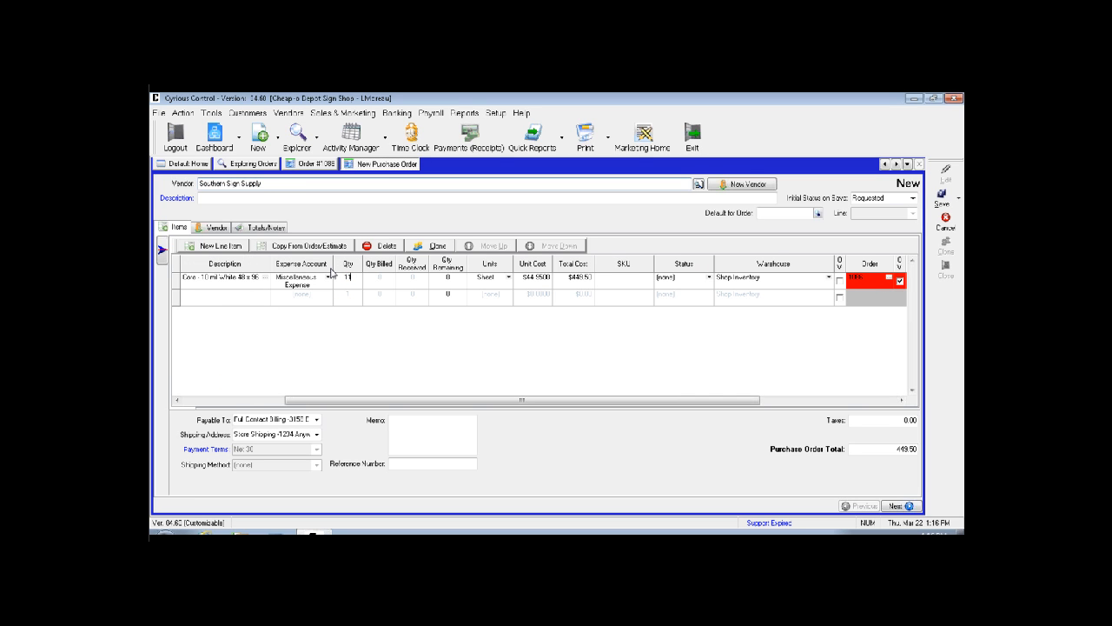
type("1")
key("Tab")
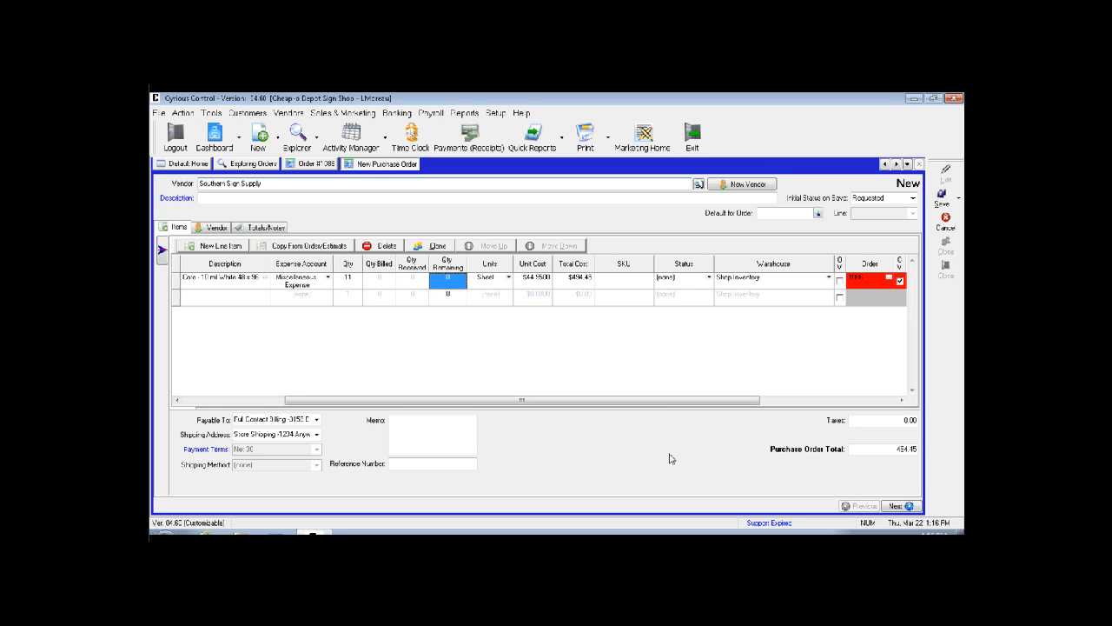
left_click_drag(668, 400, 808, 459)
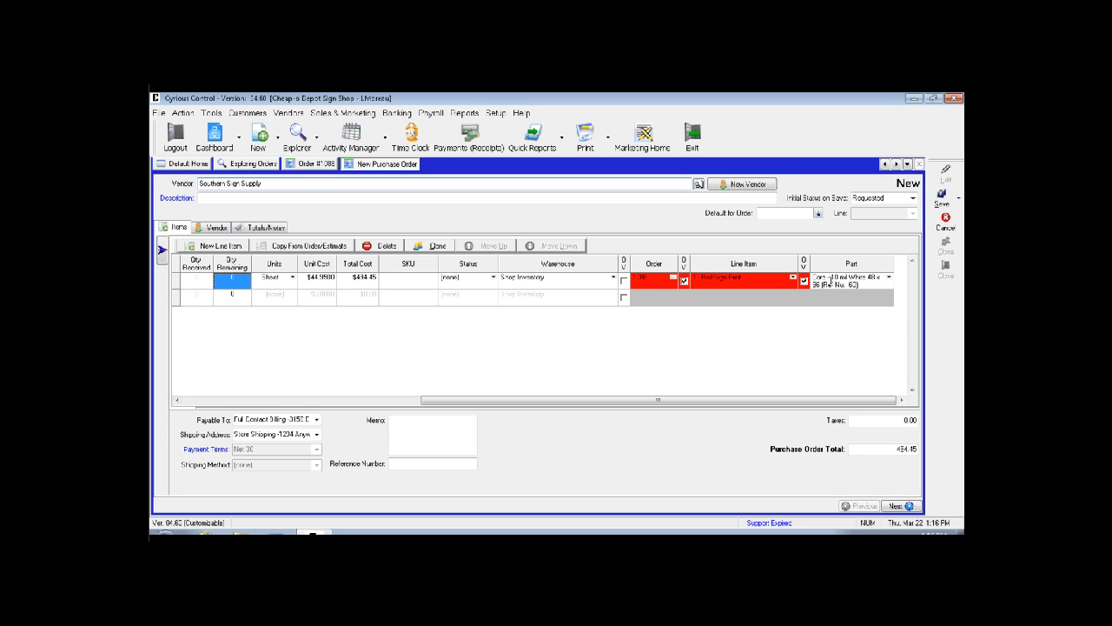
left_click(889, 277)
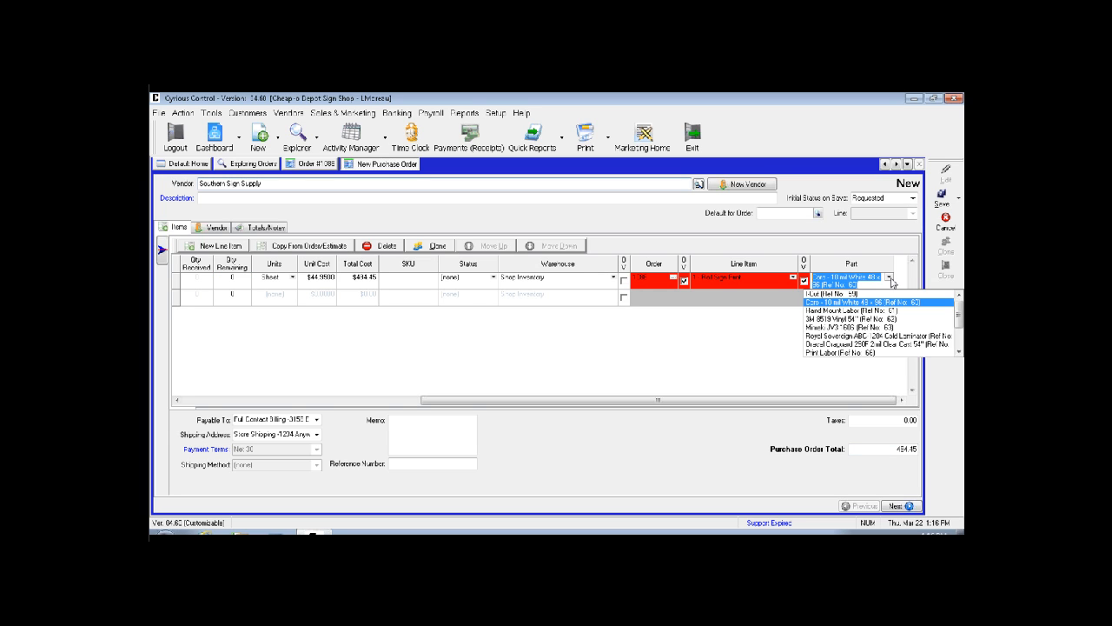
left_click(891, 303)
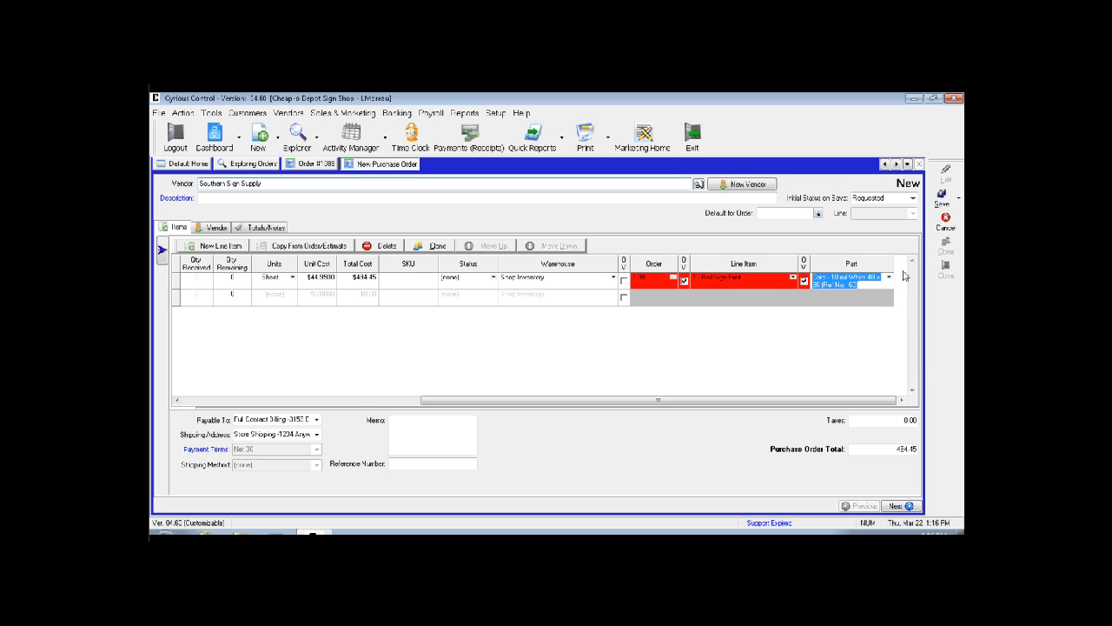
Save the purchase order with the initial status Ordered, and check the Coro part's estimated usage and cost in the linked order.
left_click(913, 198)
left_click(904, 224)
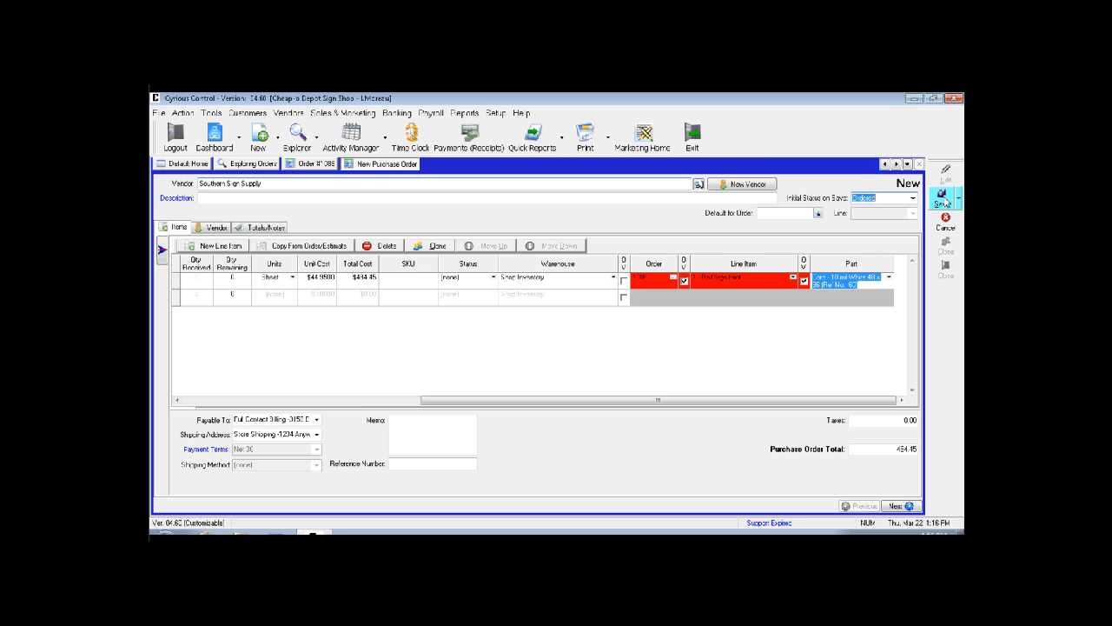
left_click(942, 196)
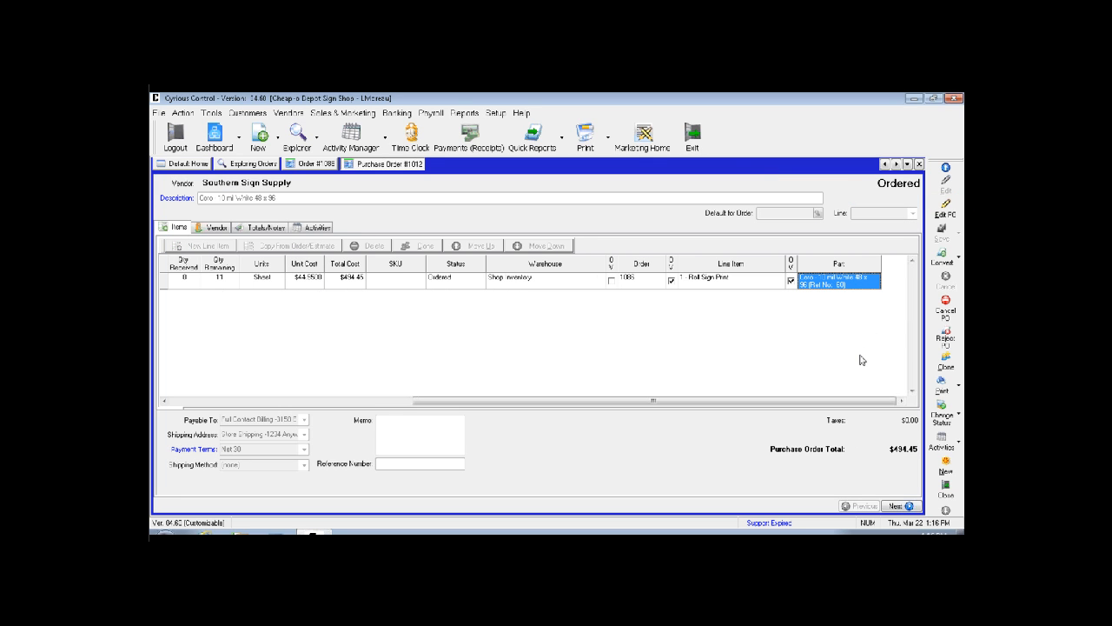
left_click(312, 165)
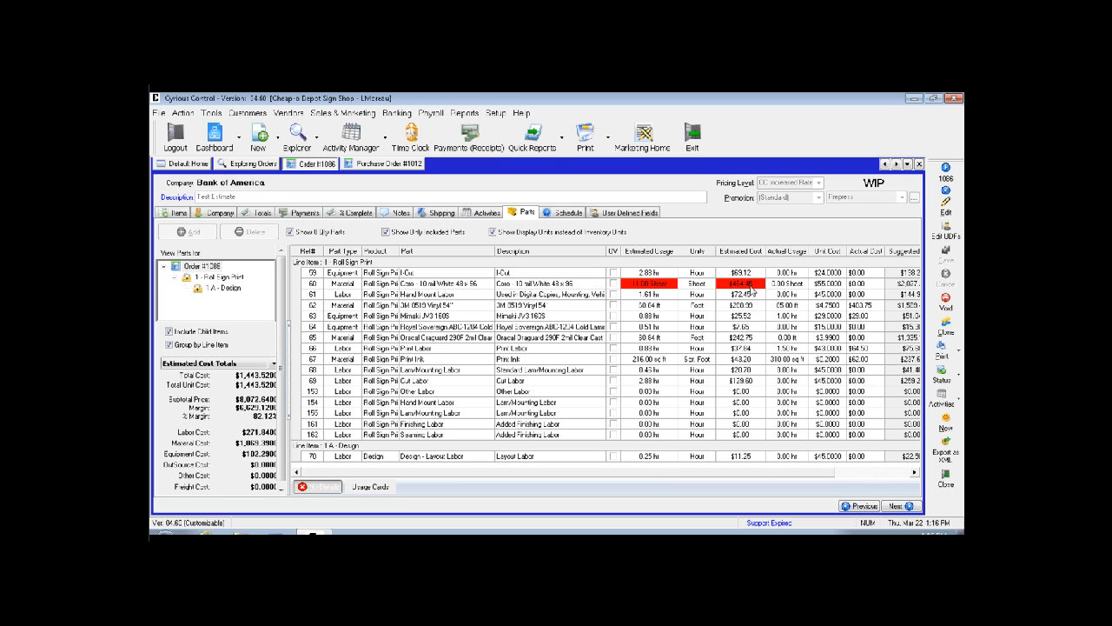
left_click(387, 164)
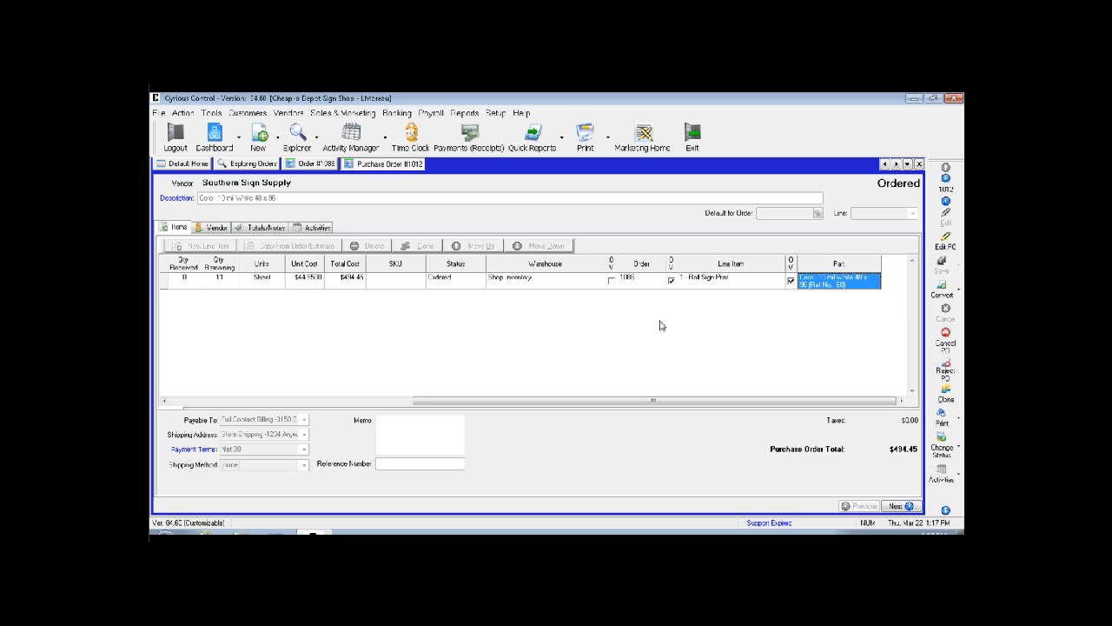
Reopen the purchase order for editing and set the Coro line's quantity to 15.
left_click(934, 243)
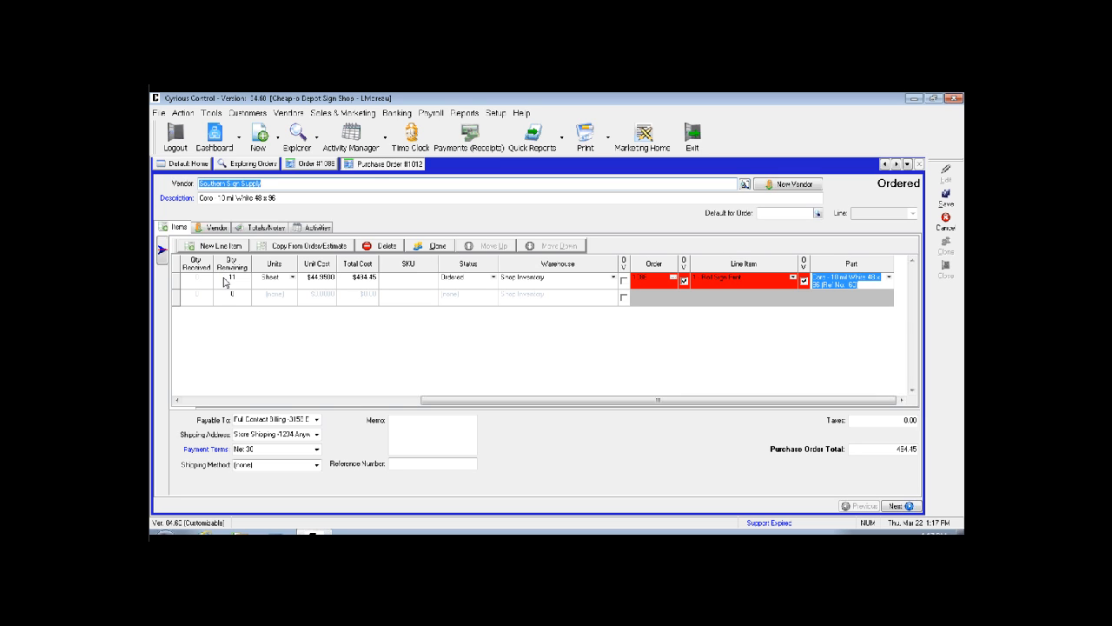
left_click(235, 279)
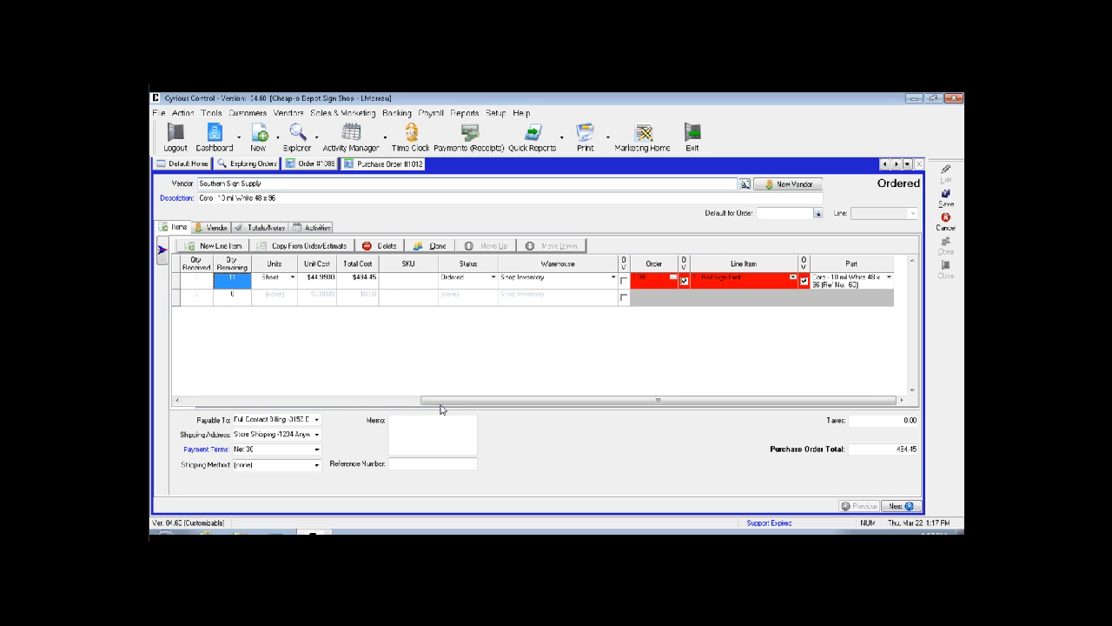
left_click_drag(441, 402, 341, 402)
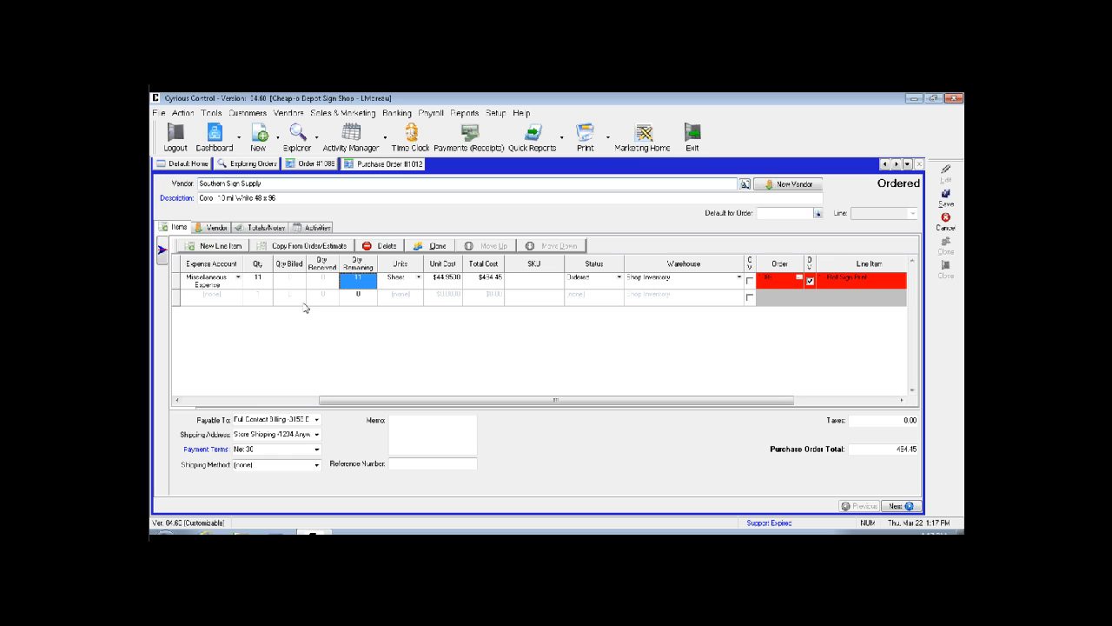
left_click(254, 277)
type("1")
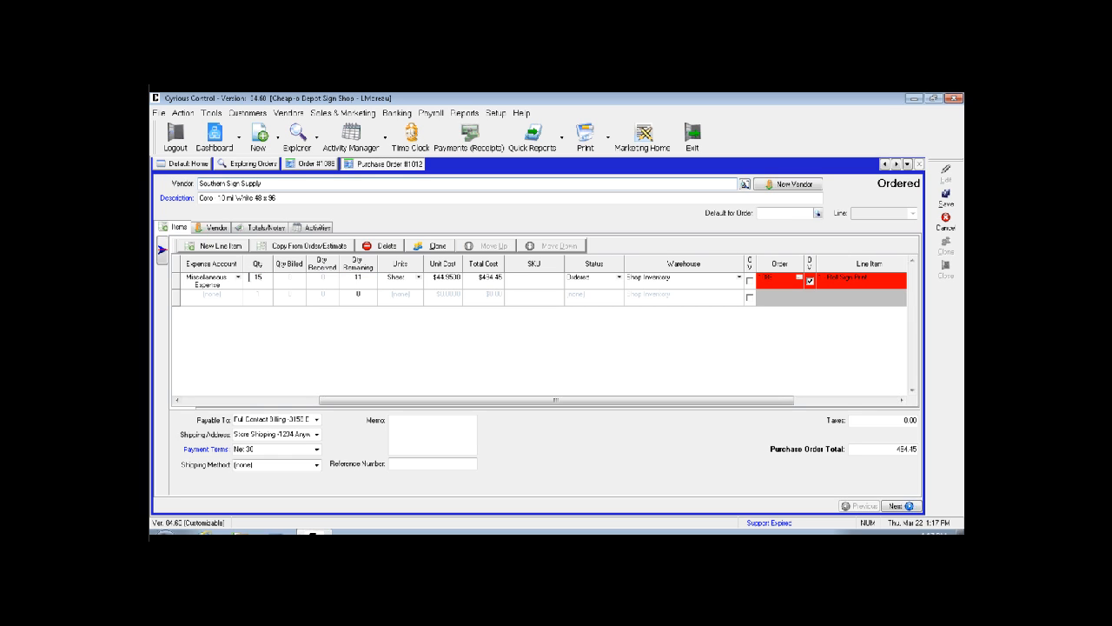
type("5")
key("Tab")
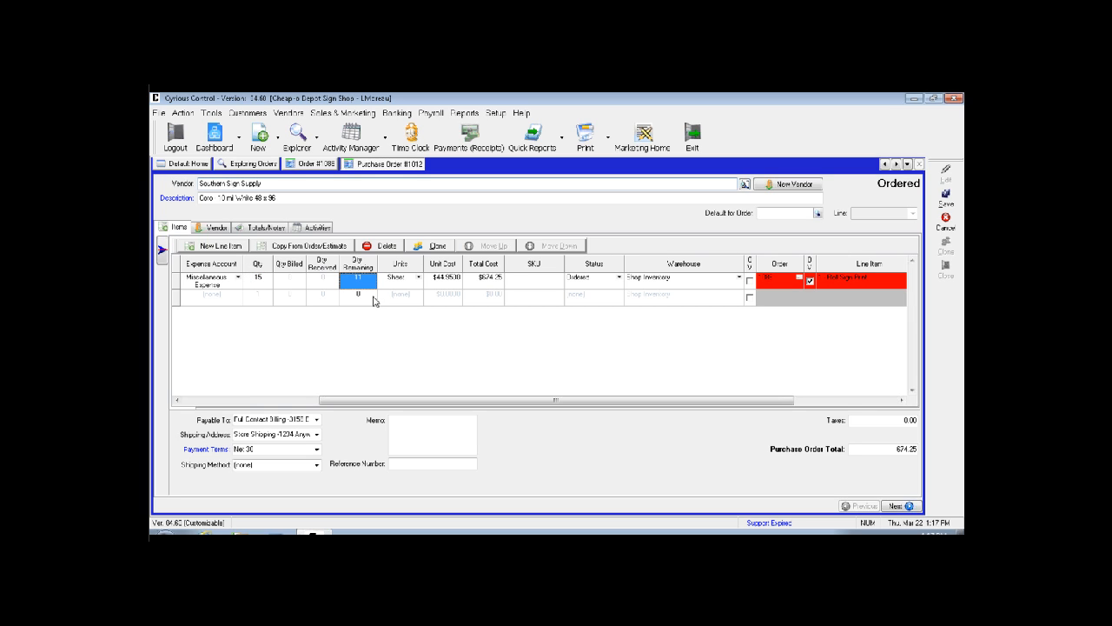
left_click(476, 278)
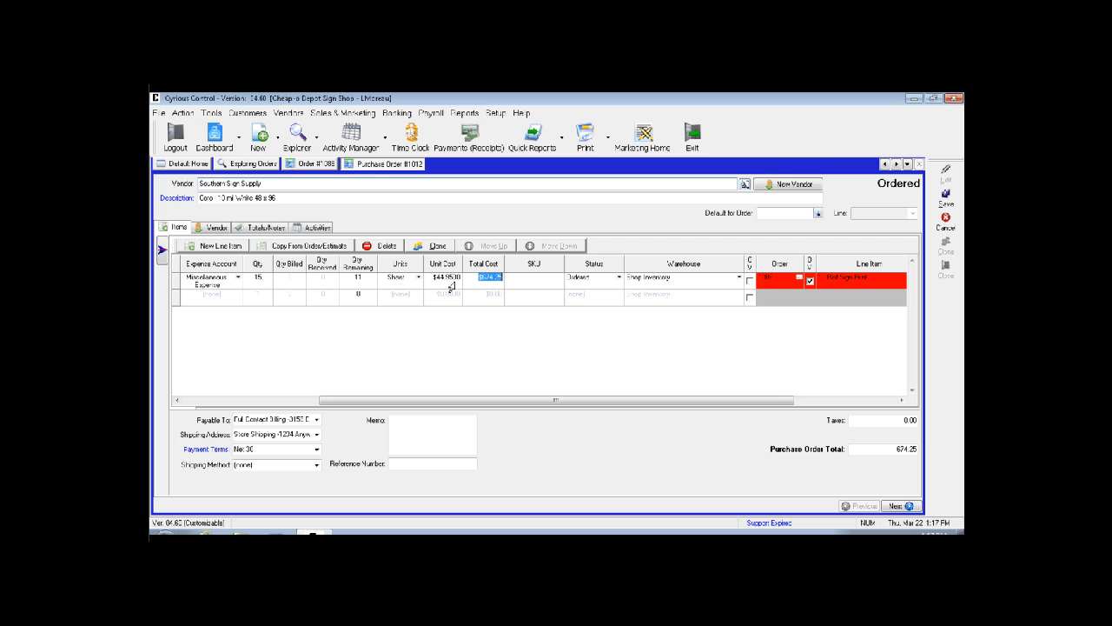
Set the Coro line's quantity to 10 and clone the line, giving the copy a quantity of 5.
left_click(259, 278)
key("BackSpace")
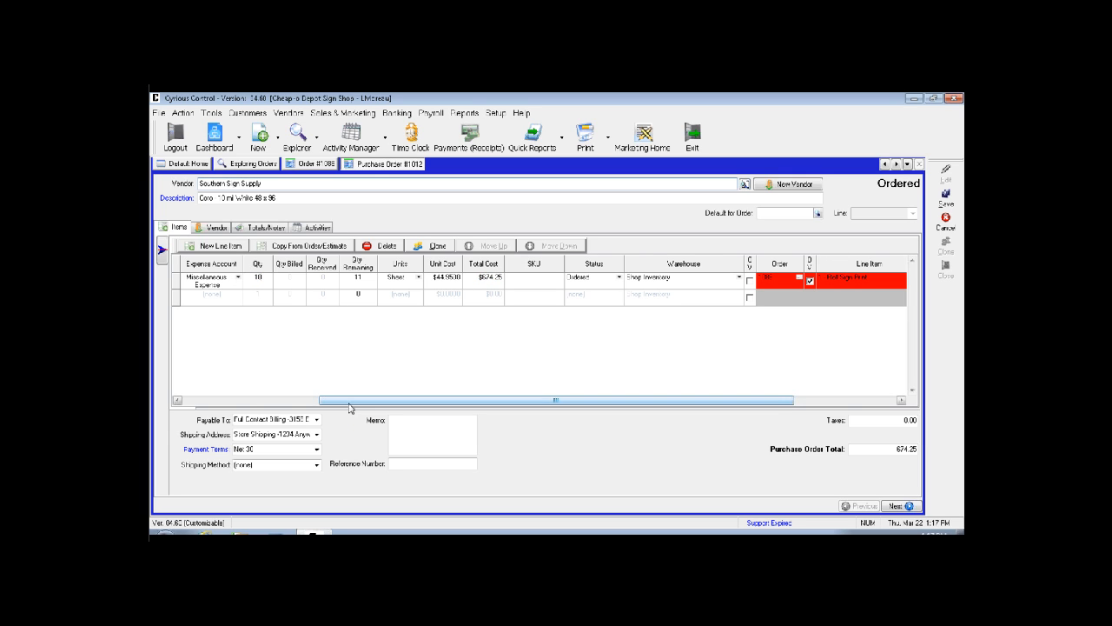
left_click_drag(351, 402, 212, 401)
left_click(432, 245)
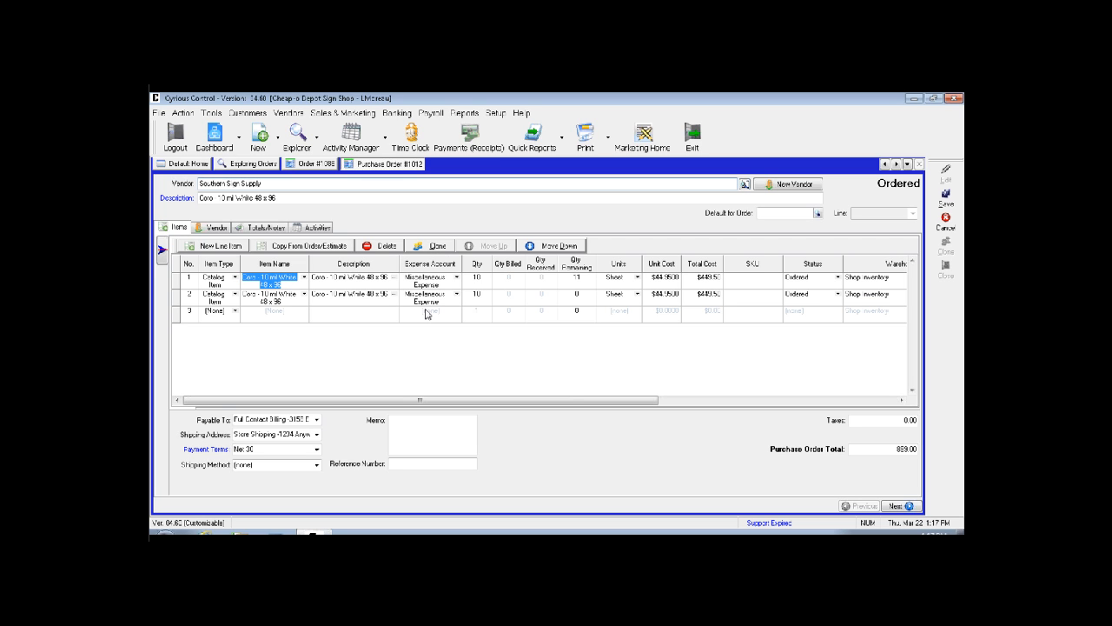
left_click(470, 293)
type("5")
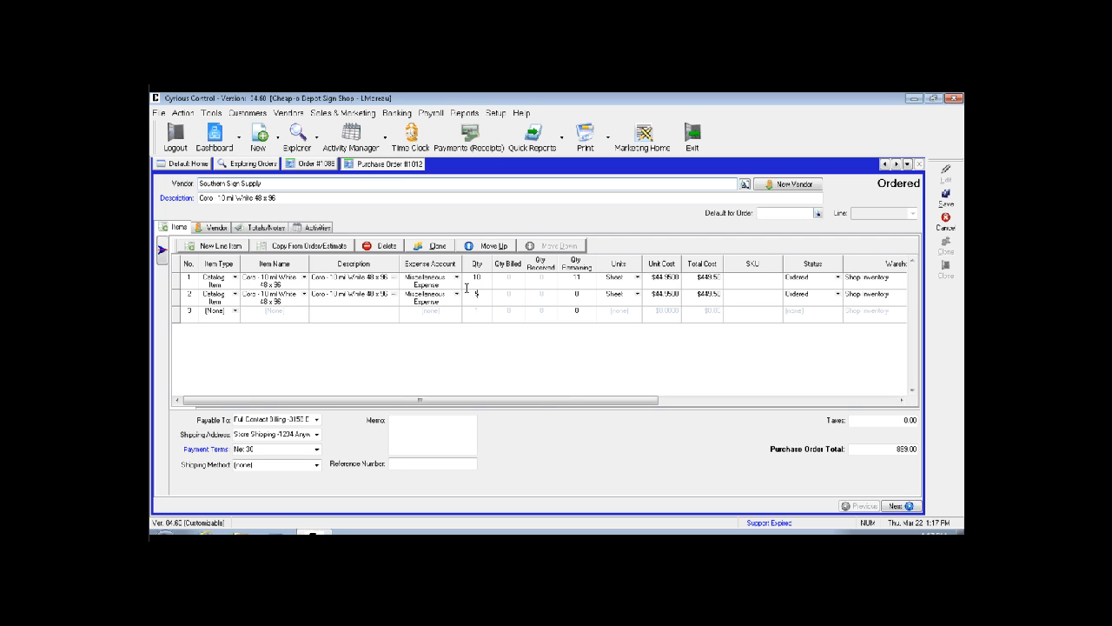
Remove the order link from the cloned Coro line and save the purchase order with the edit reason "asdf".
left_click_drag(549, 404, 784, 402)
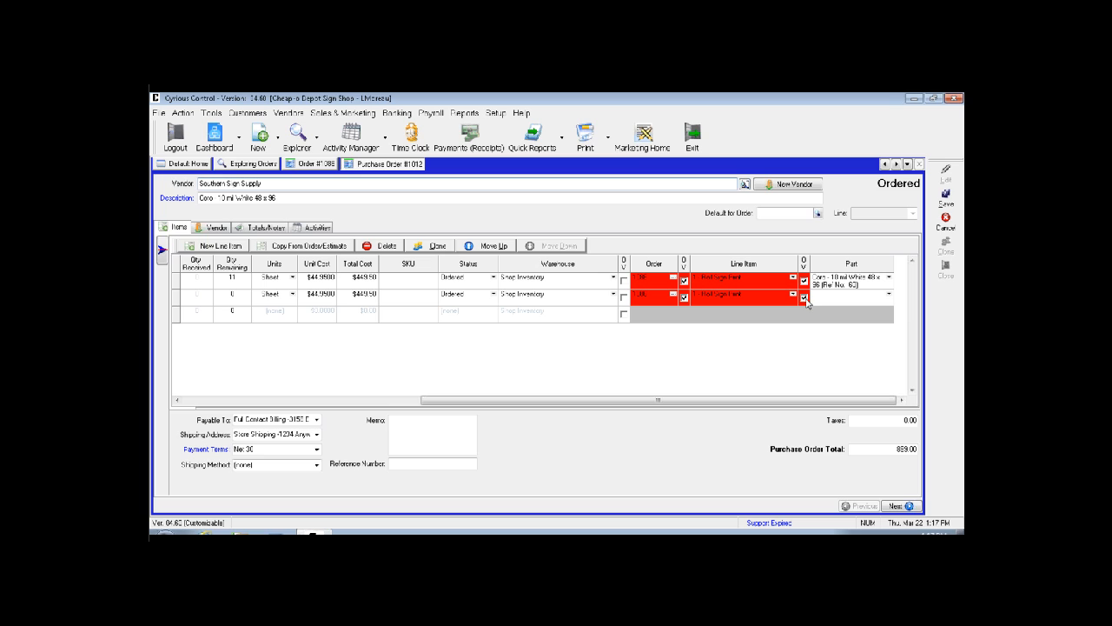
left_click(685, 298)
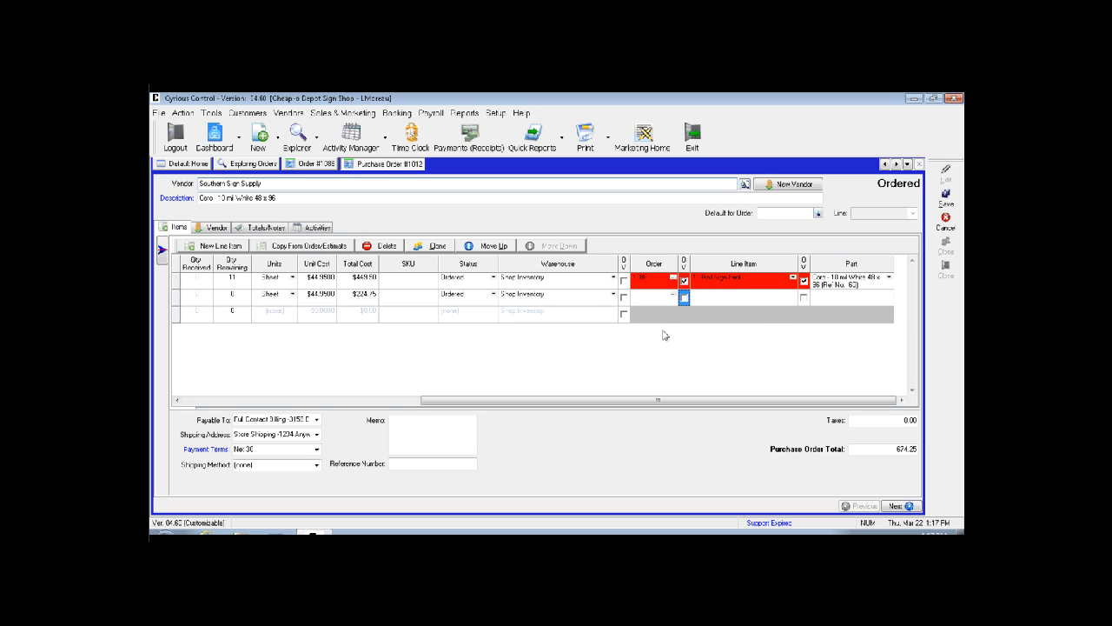
left_click(700, 302)
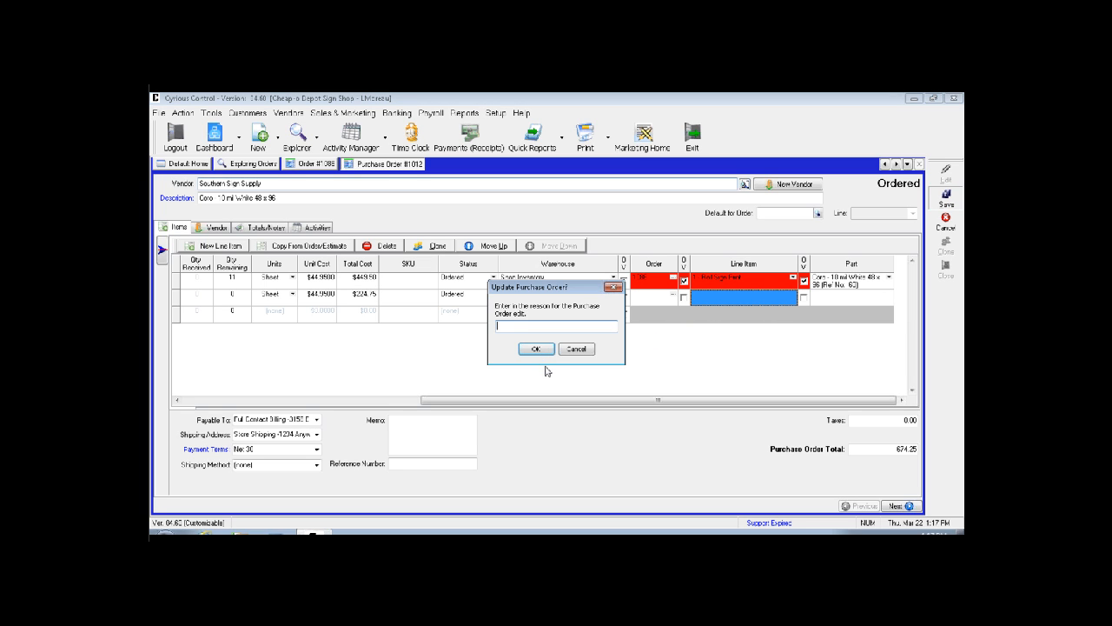
type("asdf")
key("Return")
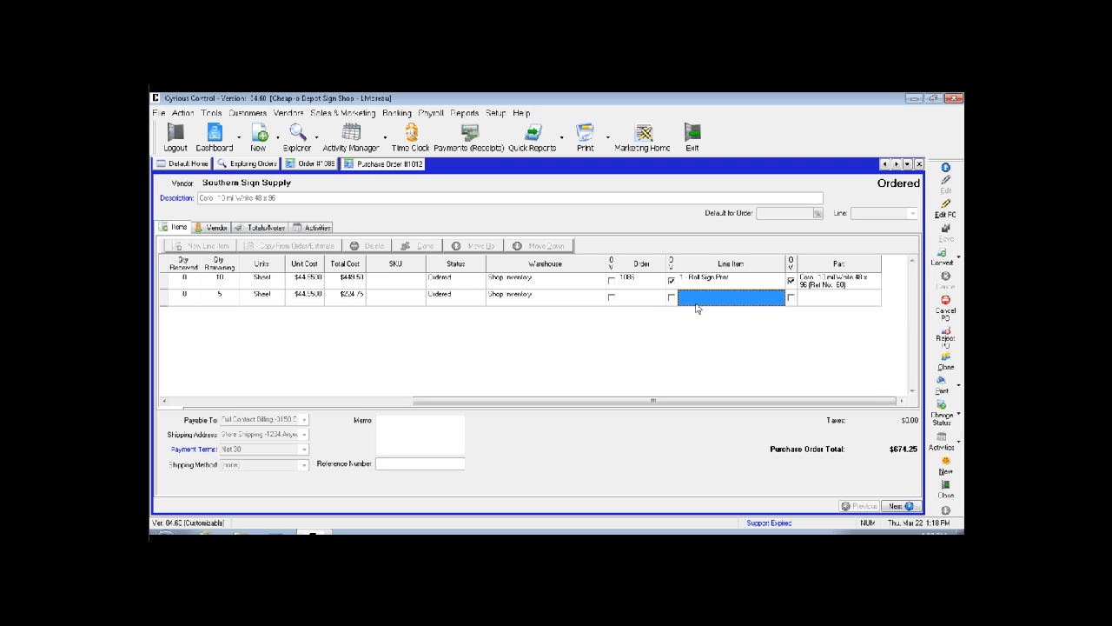
Check the Coro part's estimated usage in the Bank of America order, and preview the WIP by Order Station report with PO information.
left_click(325, 164)
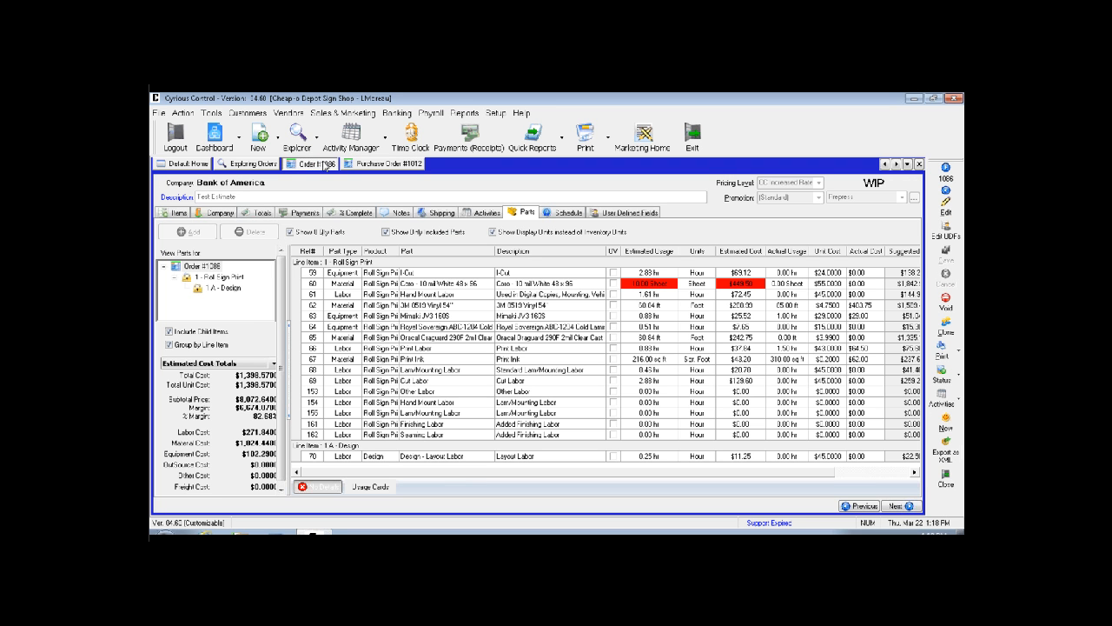
left_click(464, 113)
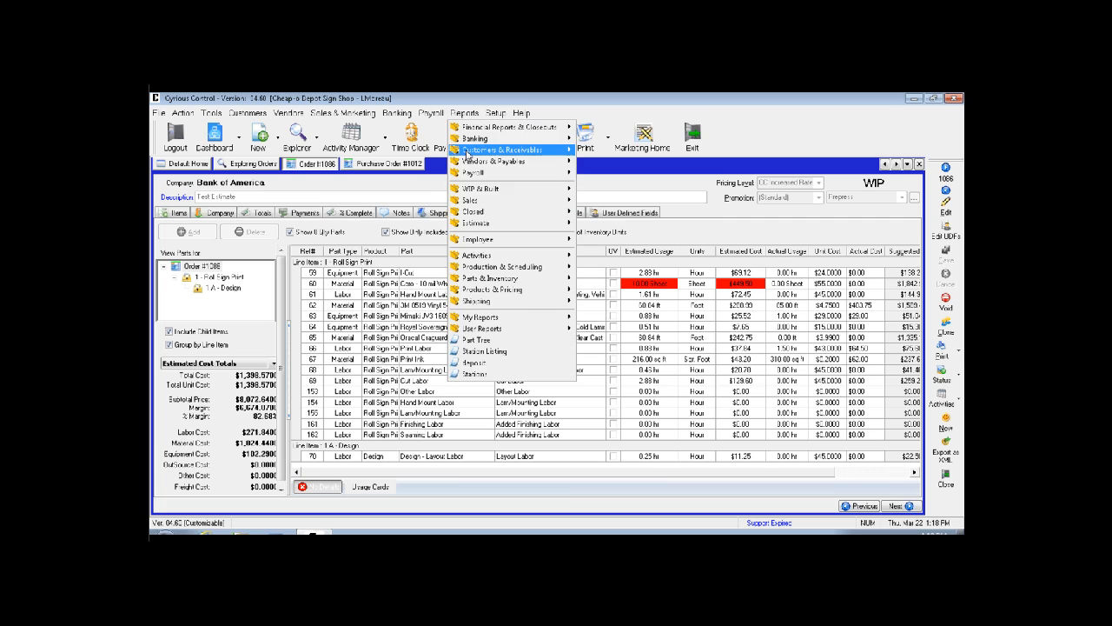
mouse_move(485, 189)
mouse_move(654, 190)
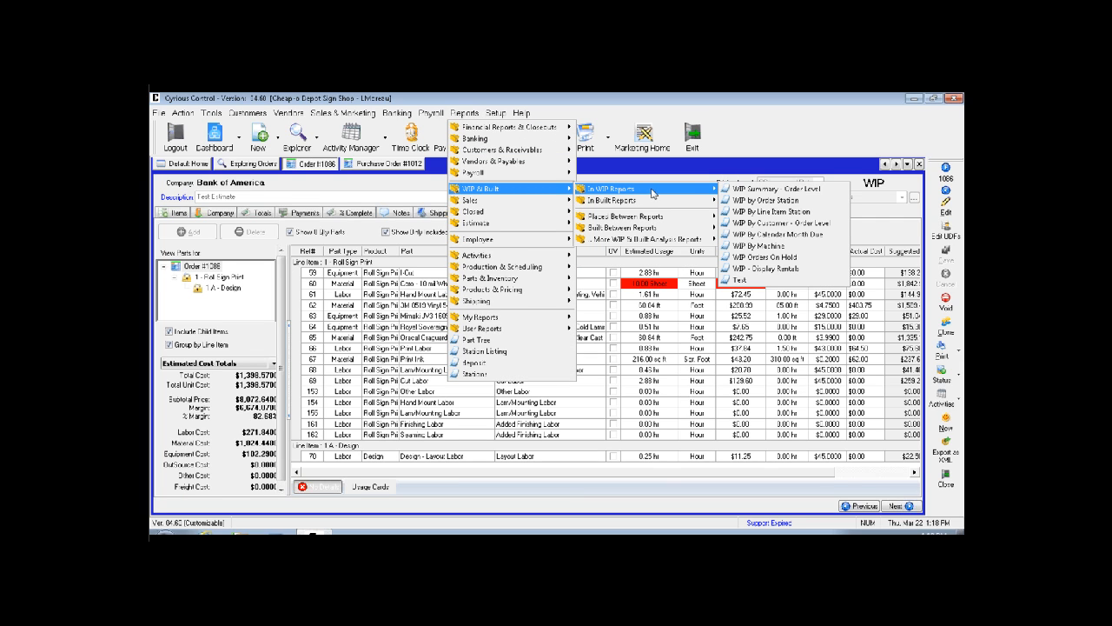
left_click(780, 202)
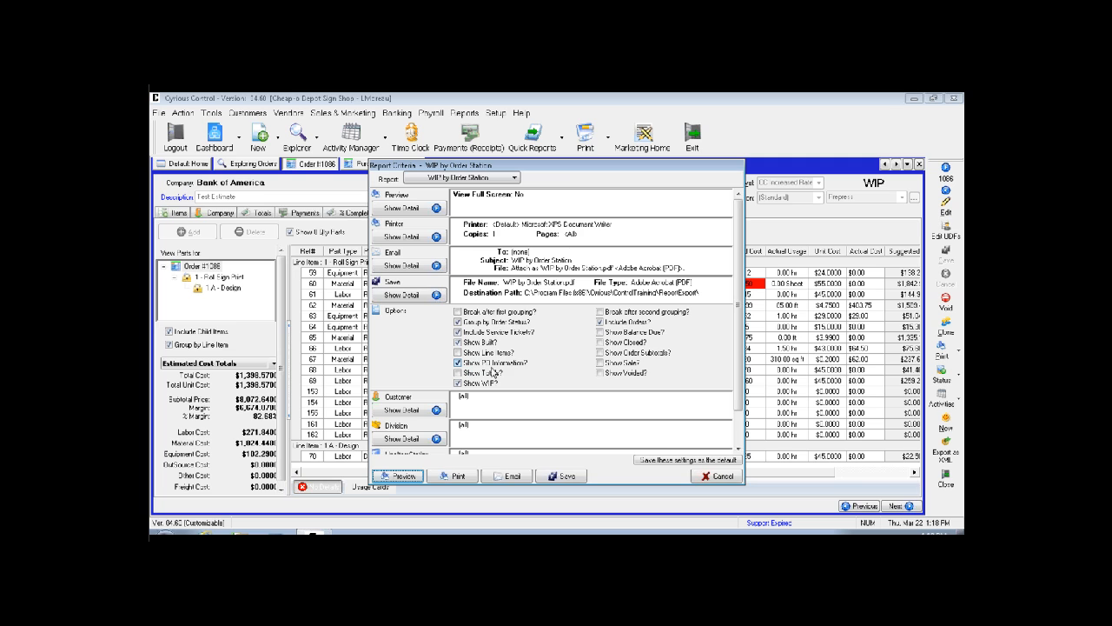
left_click(405, 476)
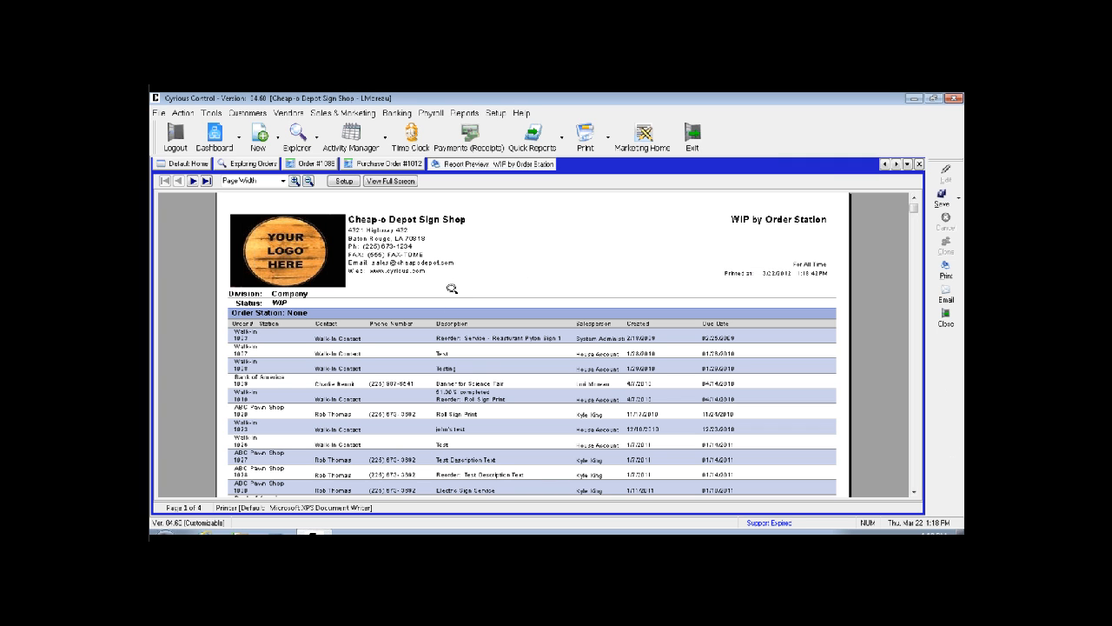
Look through the WIP by Order Station report for the purchase order details listed under the orders, and close the preview.
scroll(452, 289, "down", 5)
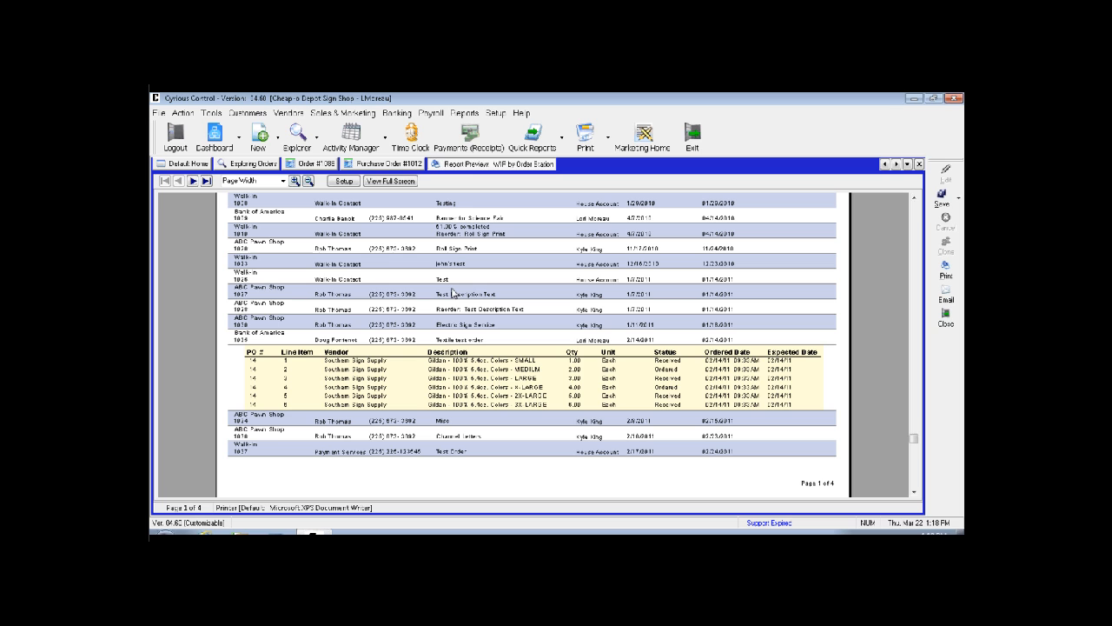
left_click(193, 181)
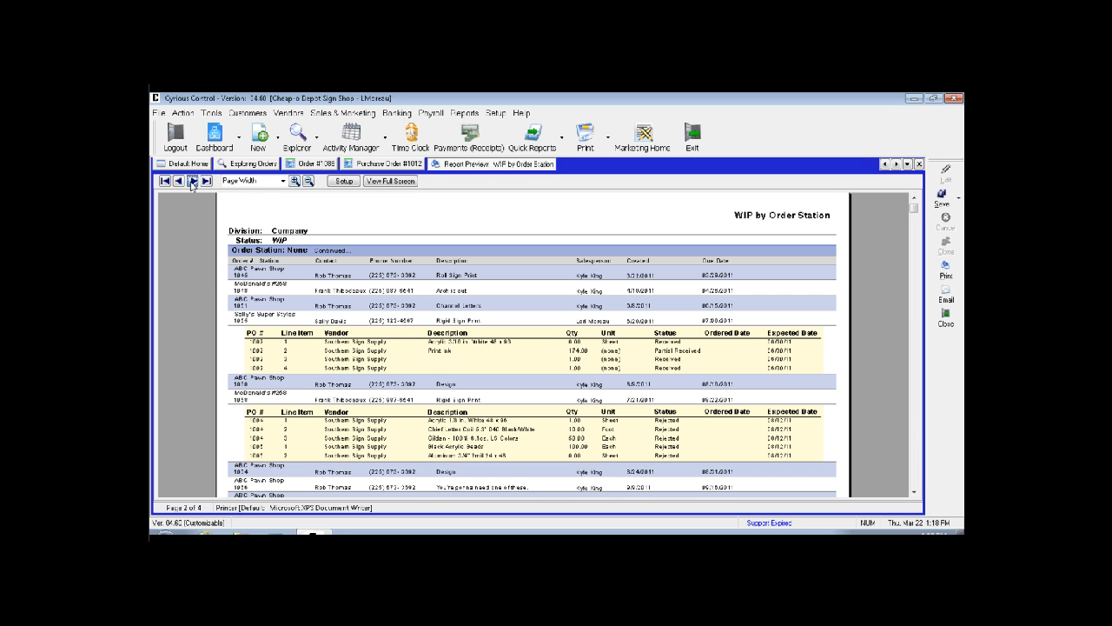
left_click(192, 180)
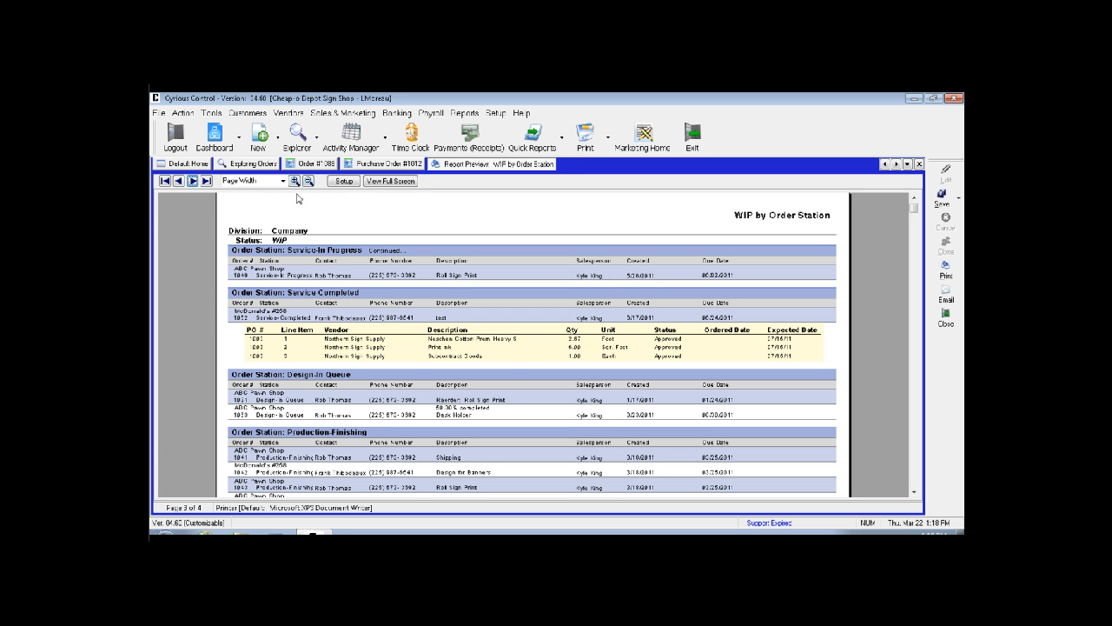
left_click(311, 164)
left_click(460, 168)
left_click(178, 181)
left_click(283, 348)
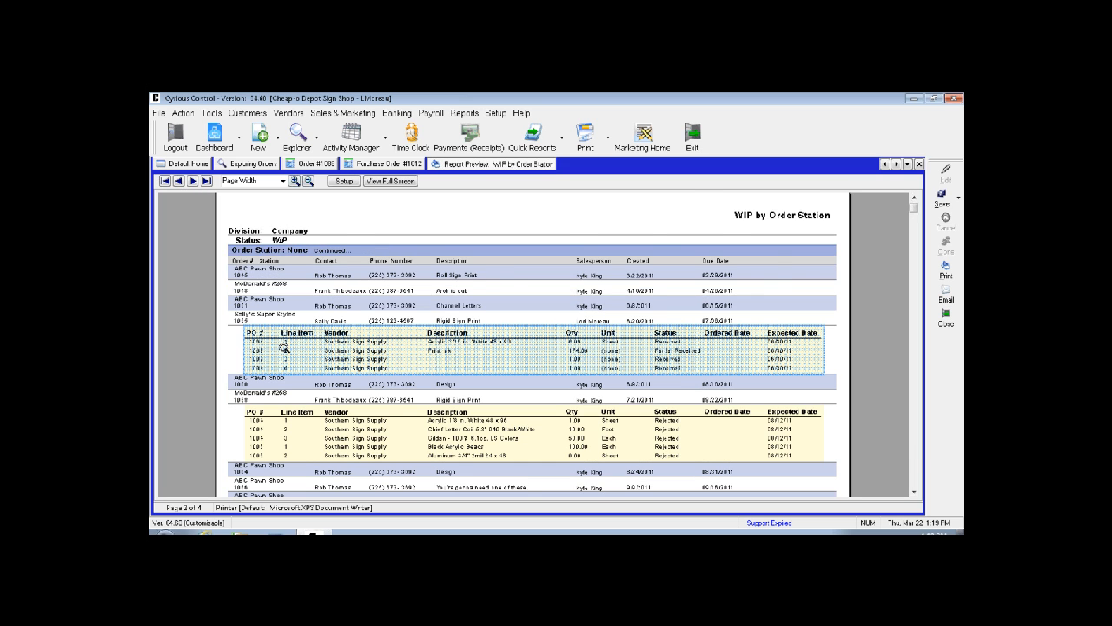
scroll(284, 349, "down", 2)
scroll(284, 350, "up", 1)
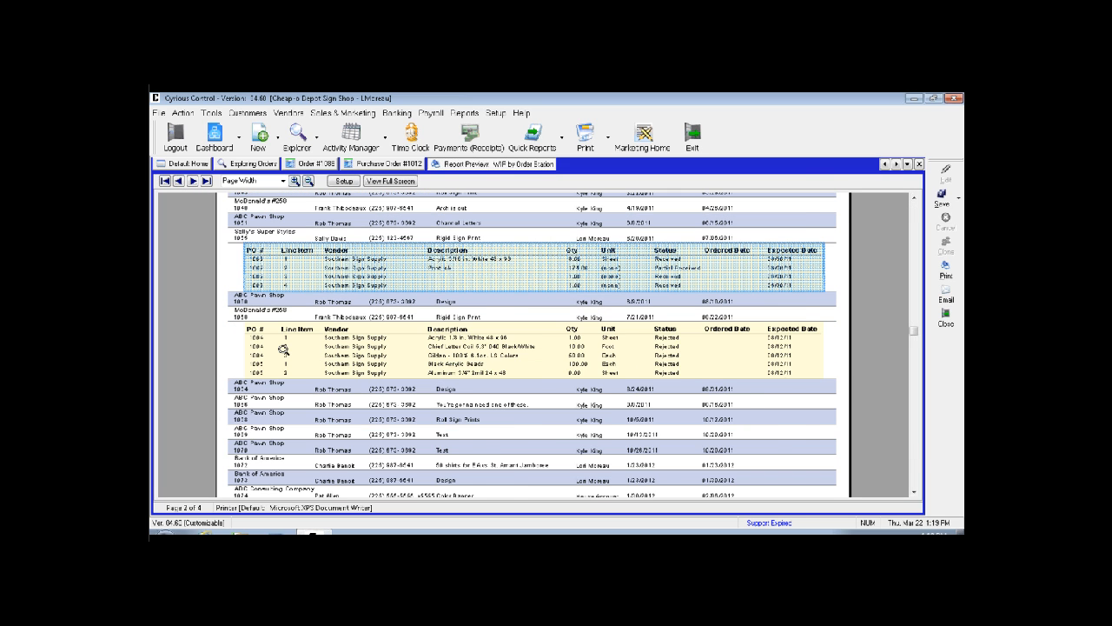
scroll(284, 349, "up", 1)
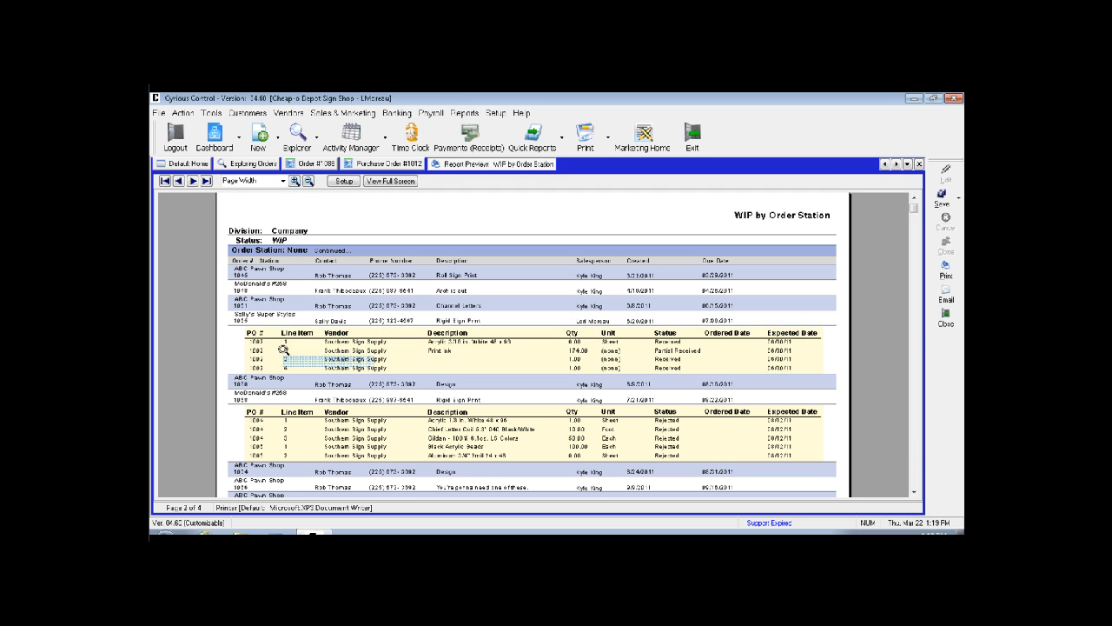
left_click(193, 180)
left_click(193, 180)
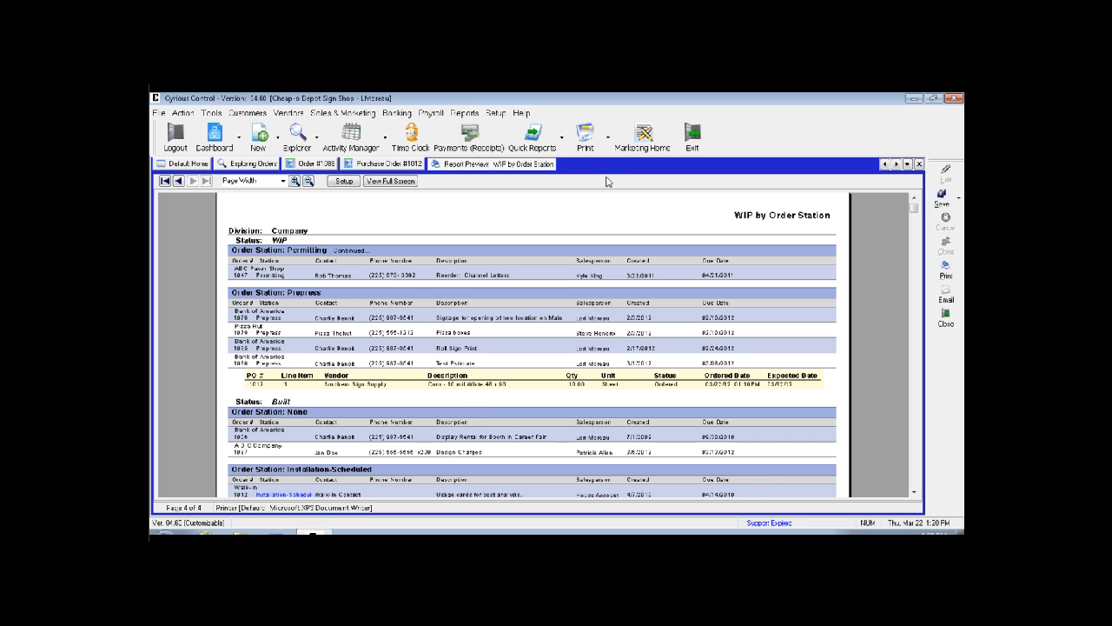
left_click(918, 163)
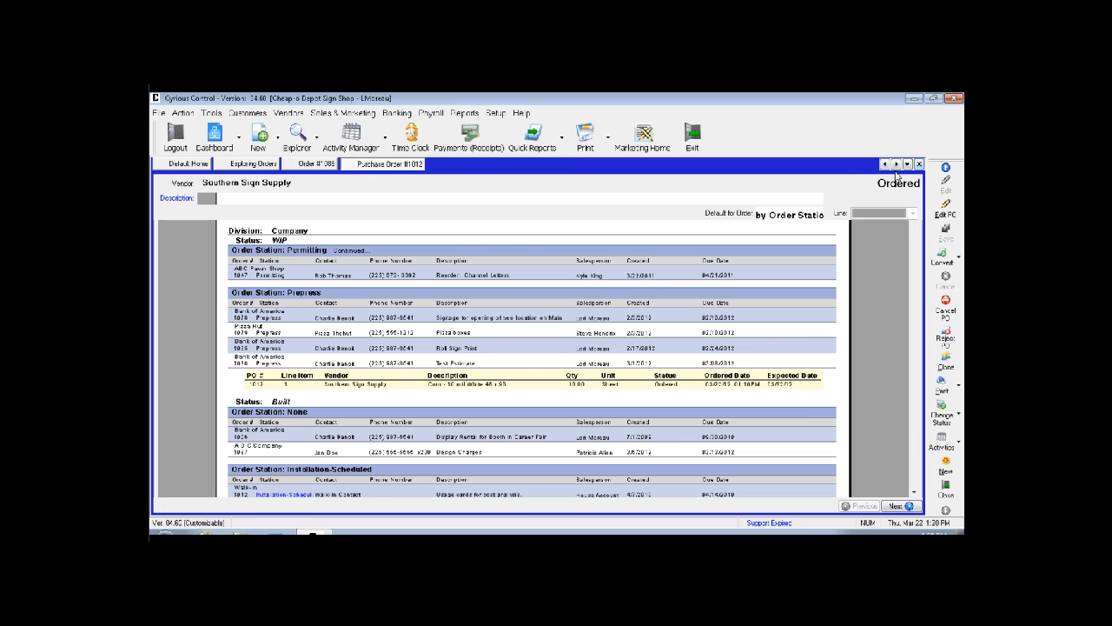
Create a new order for A B C Company.
left_click_drag(691, 405, 446, 398)
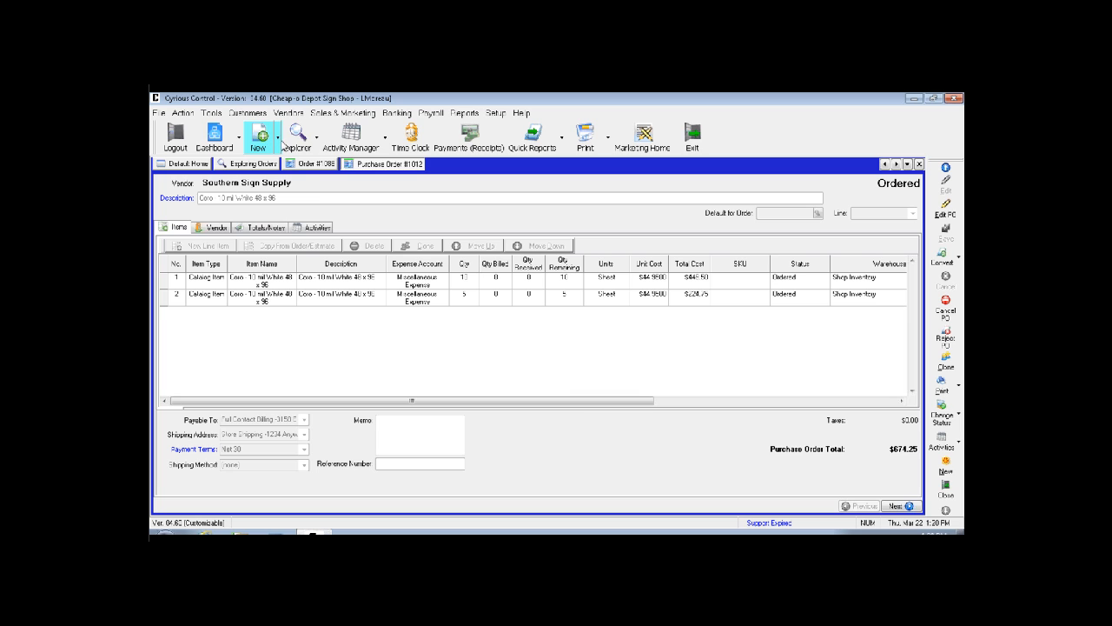
left_click(280, 140)
left_click(307, 156)
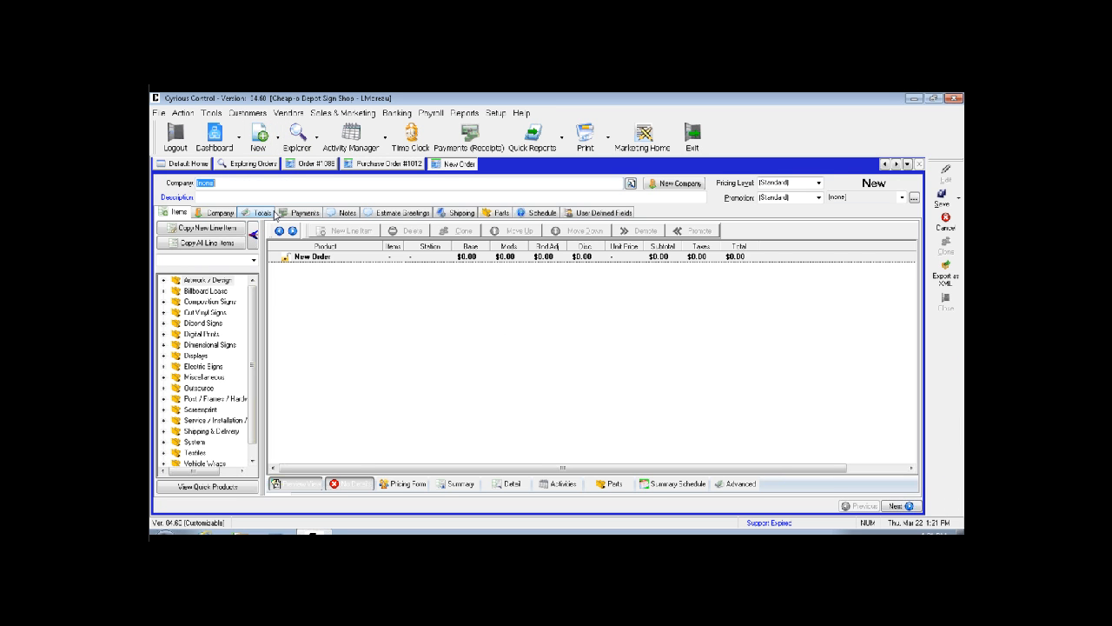
left_click(631, 183)
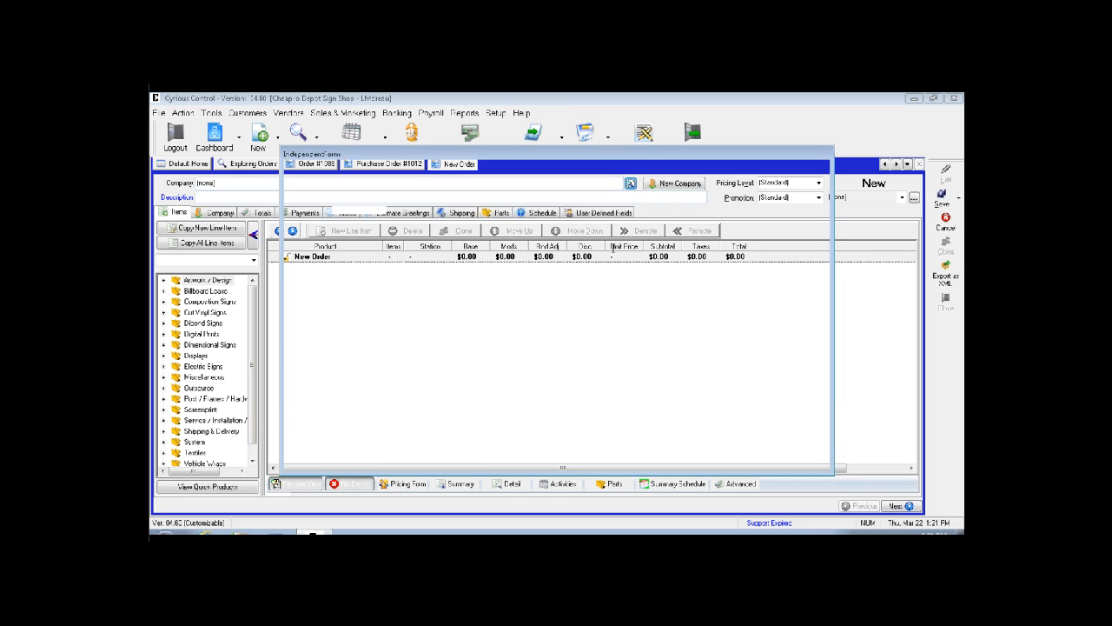
double_click(500, 210)
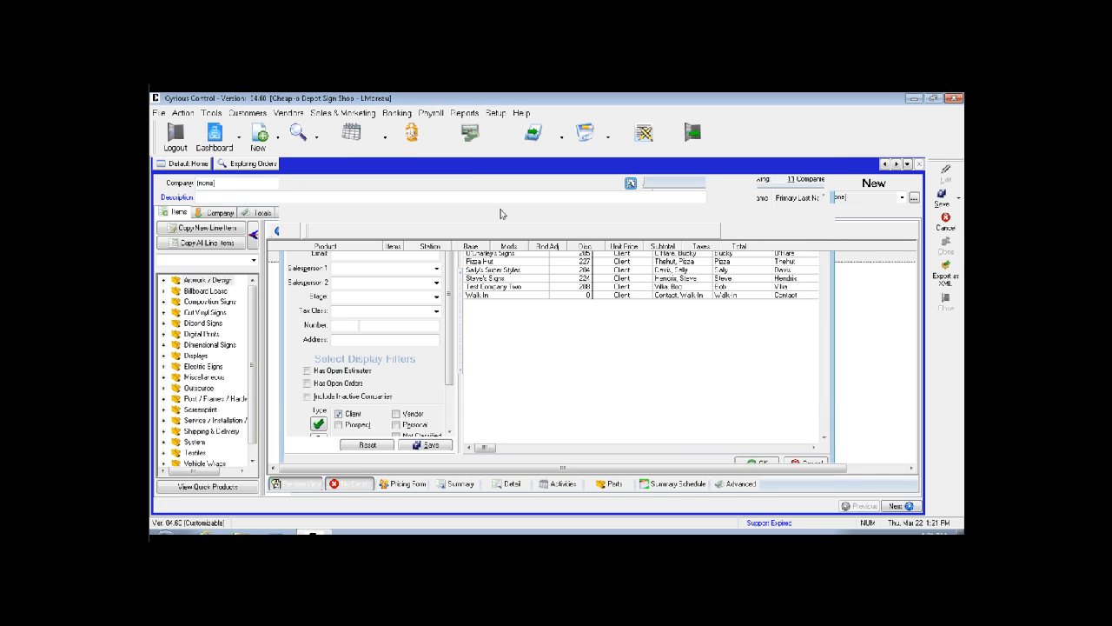
Add a Misc product from the Miscellaneous category, with the item name 11" Gold Letters and a quantity of 7.
left_click(165, 378)
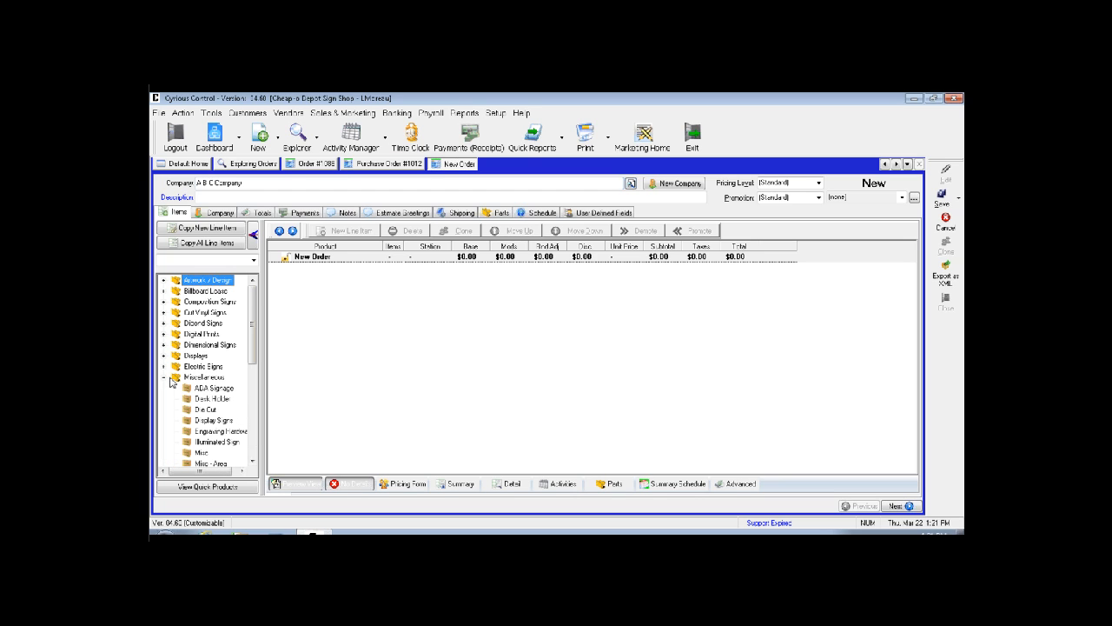
scroll(200, 395, "down", 2)
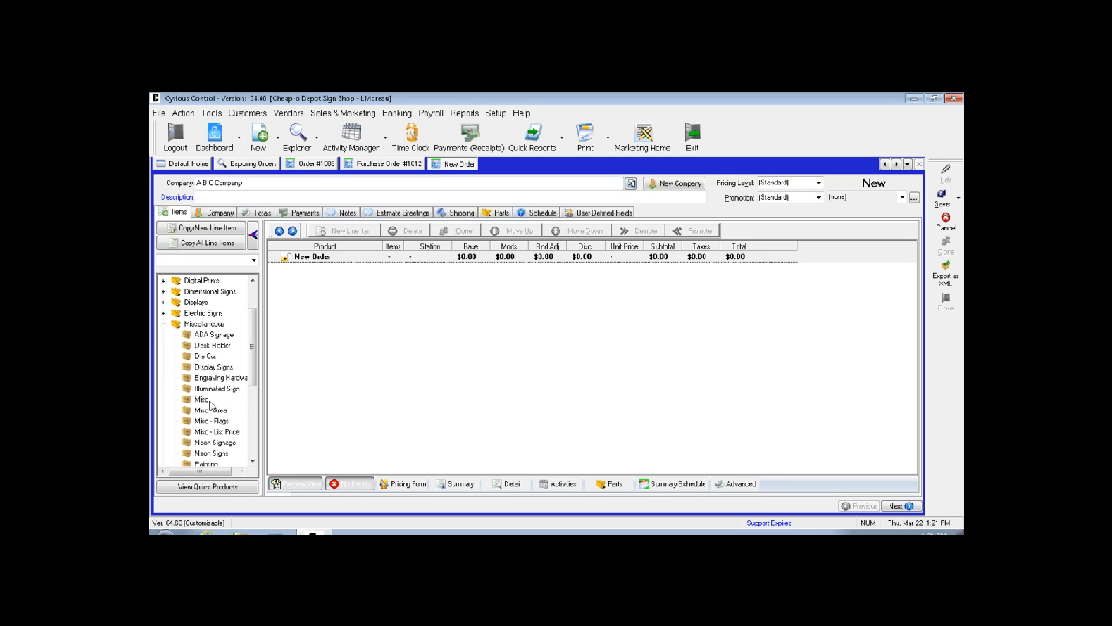
double_click(211, 402)
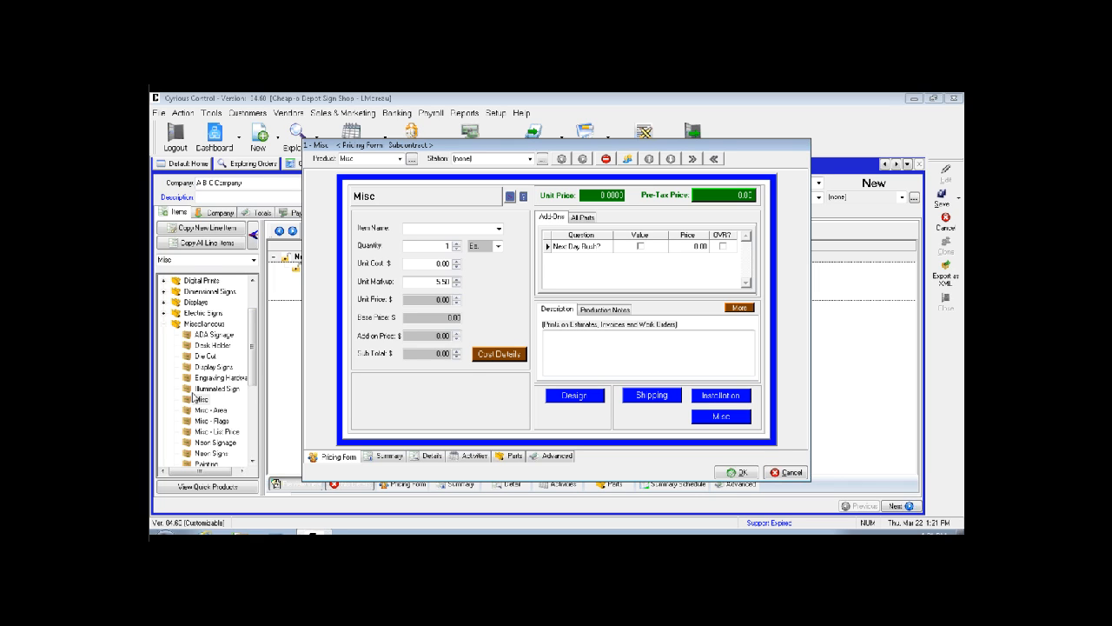
left_click(405, 228)
type("11\" Gold Letters")
key("Tab")
type("7")
Set the Misc item's unit cost to 8.97 and its unit markup to 1.75.
left_click(433, 263)
type("6")
key("BackSpace")
type("8.97")
left_click(428, 280)
type("1")
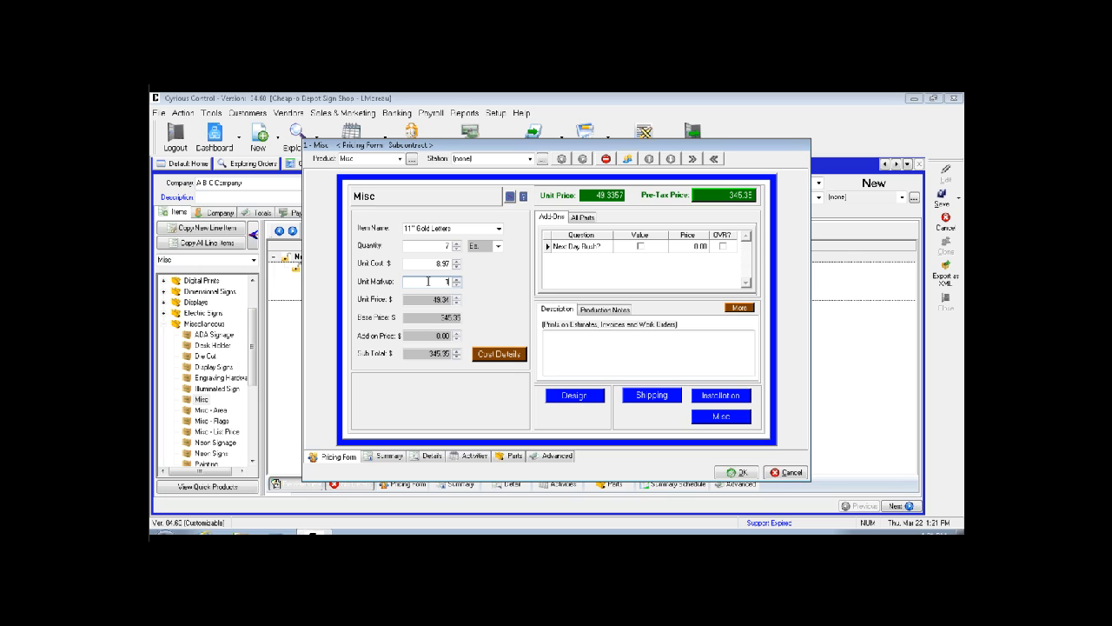
type(".75")
key("Tab")
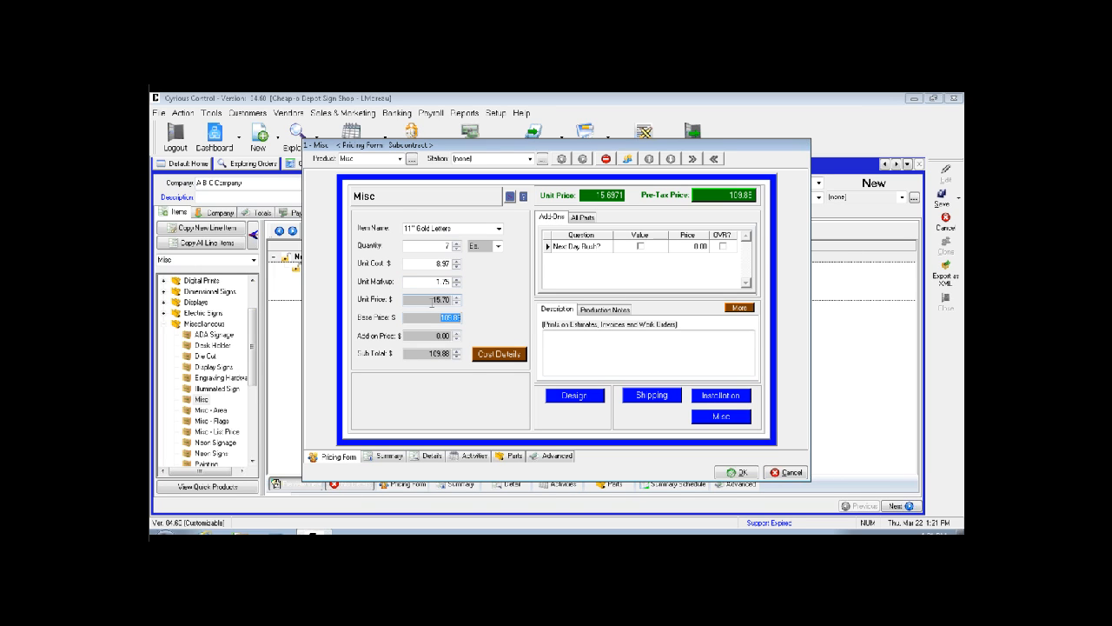
left_click(429, 263)
Describe the Misc item as 11" Gold "Welcome" and save the order without posting a deposit.
left_click(552, 365)
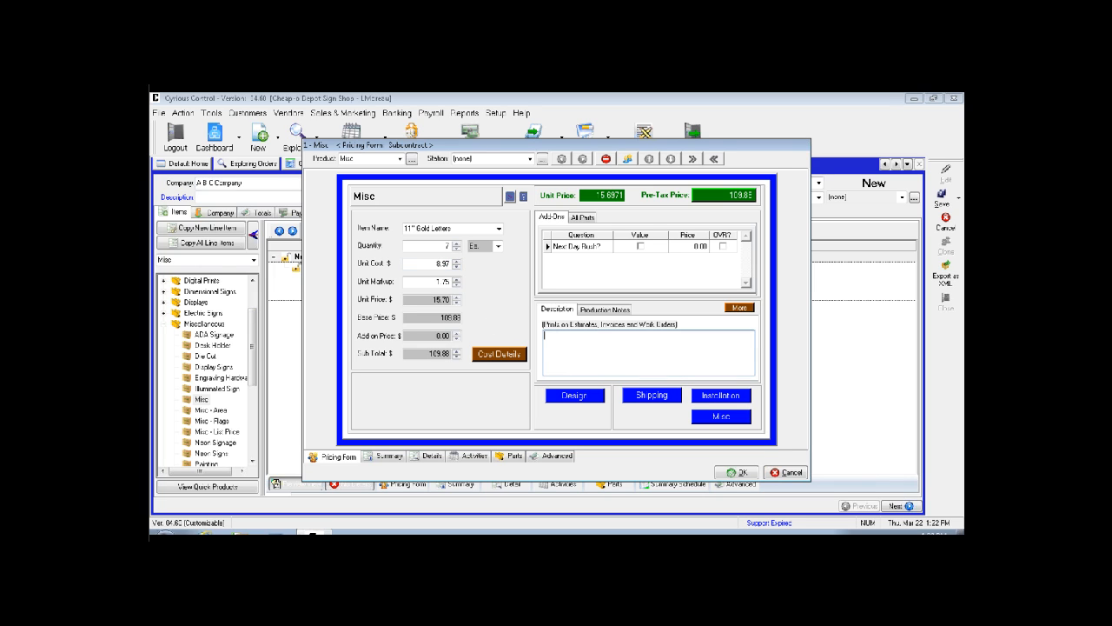
type("1\" Gold Welcome\"")
key("Left")
key("Left")
key("Left")
key("Left")
key("BackSpace")
type("1\"")
left_click(738, 474)
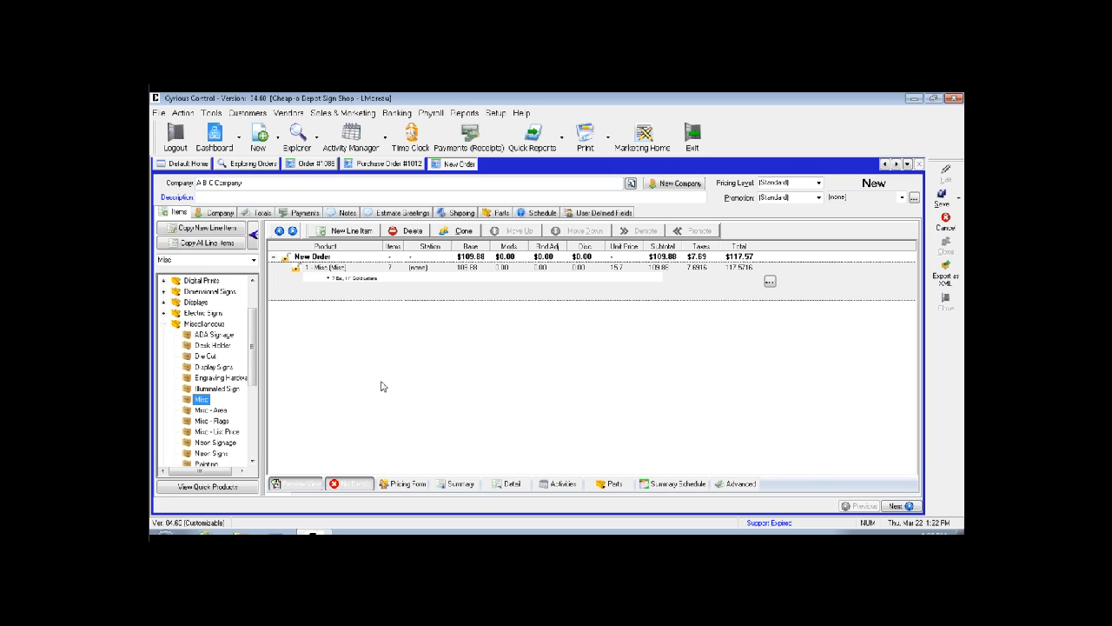
left_click(942, 200)
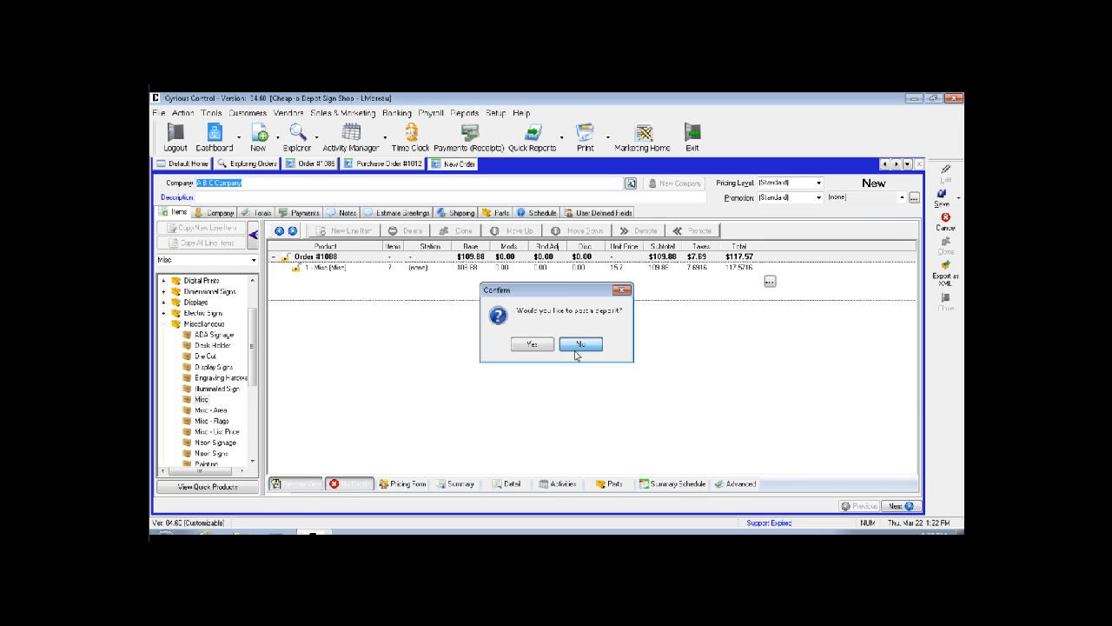
left_click(576, 349)
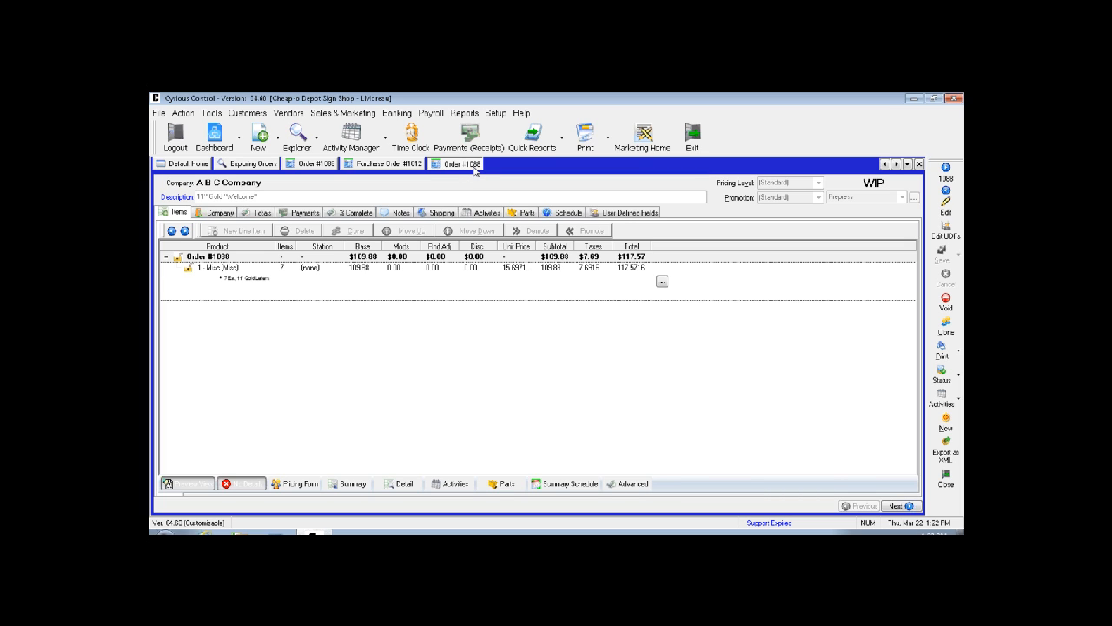
Start a new purchase order.
left_click(279, 138)
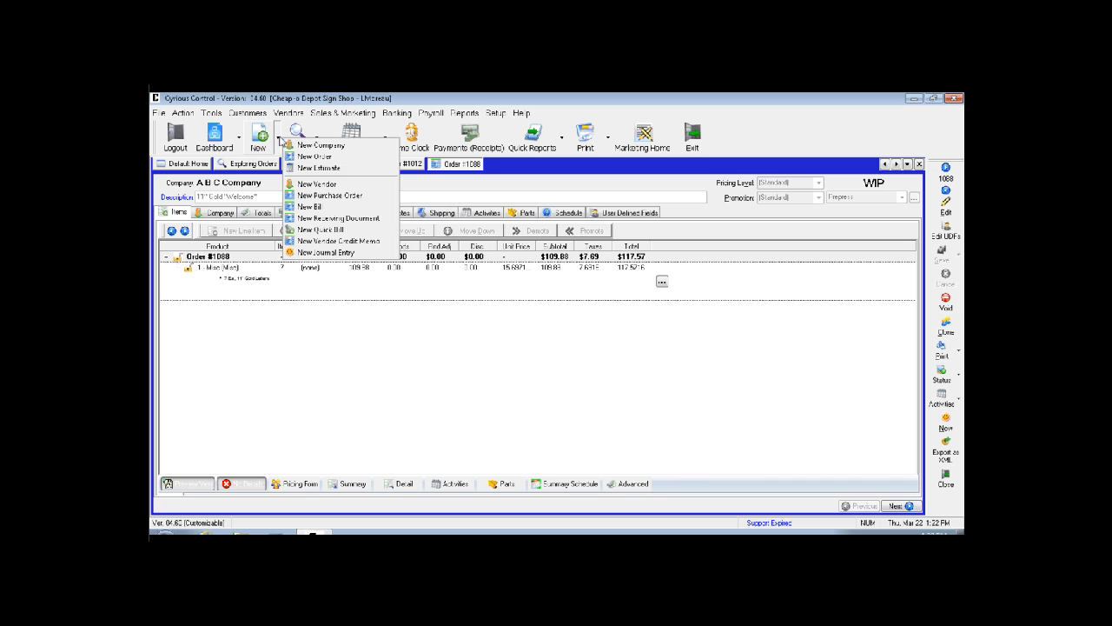
left_click(326, 196)
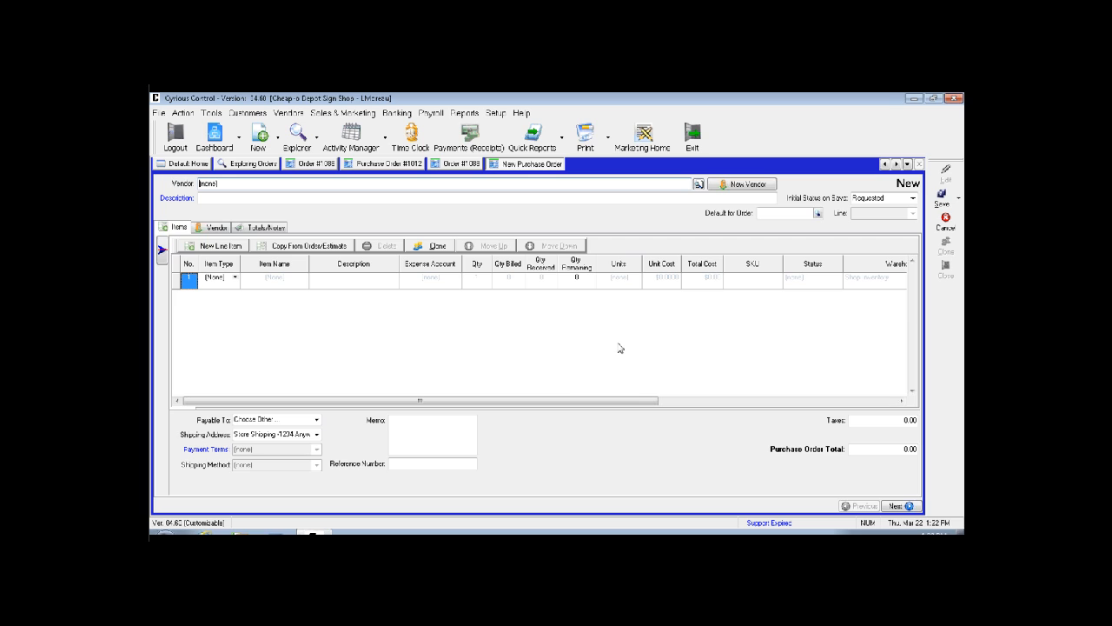
left_click(226, 185)
type("genin")
key("Tab")
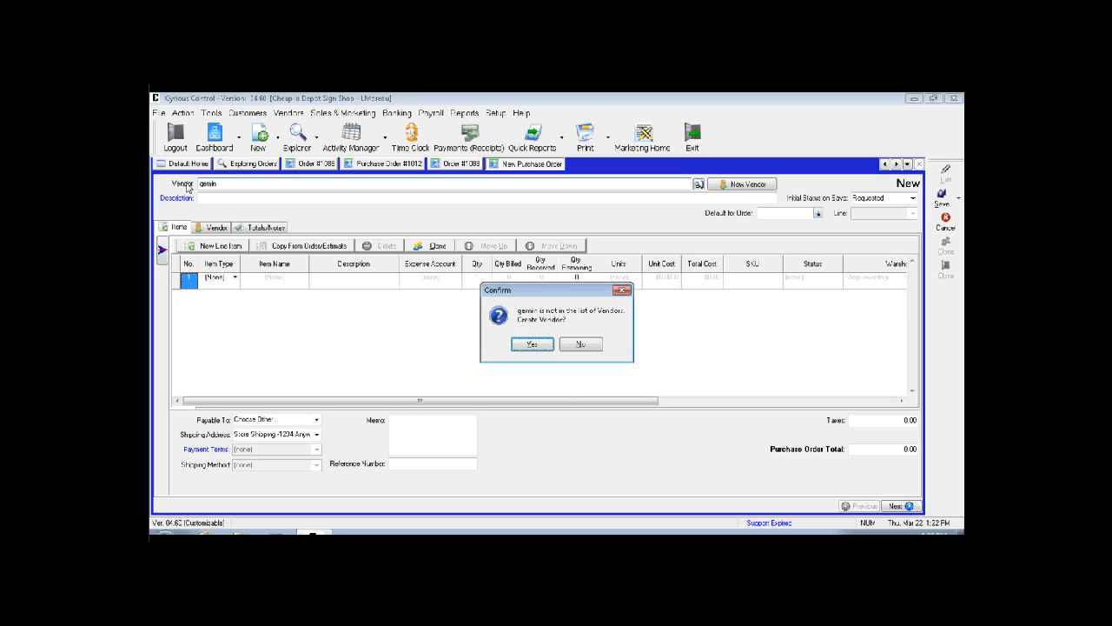
left_click(580, 345)
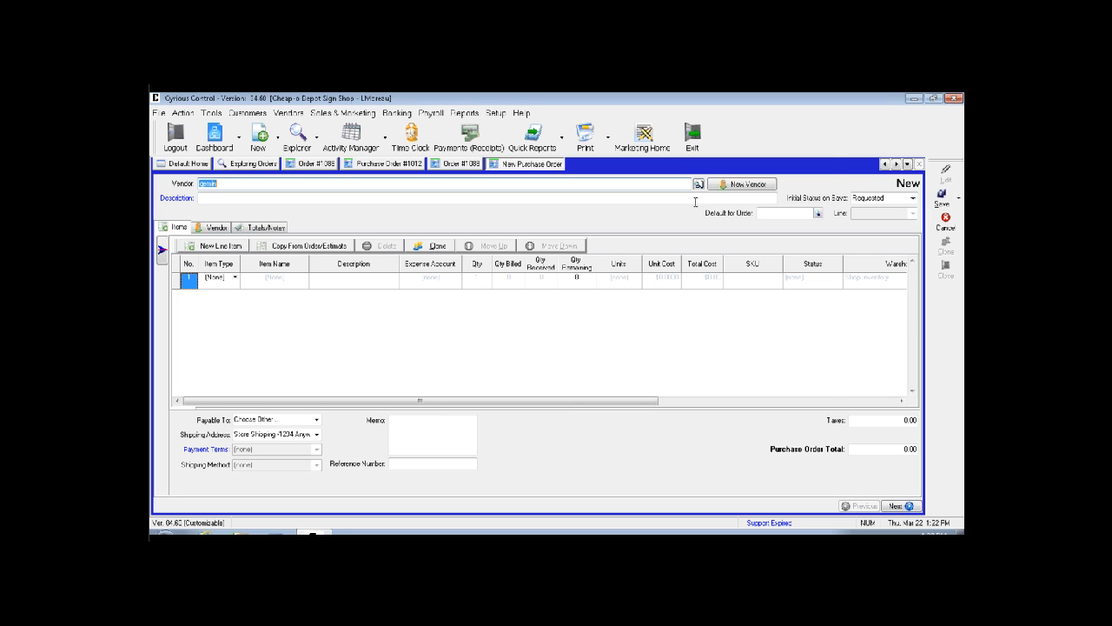
Choose Test Company Two as the purchase order's vendor and agree to set it as a vendor on save.
left_click(698, 184)
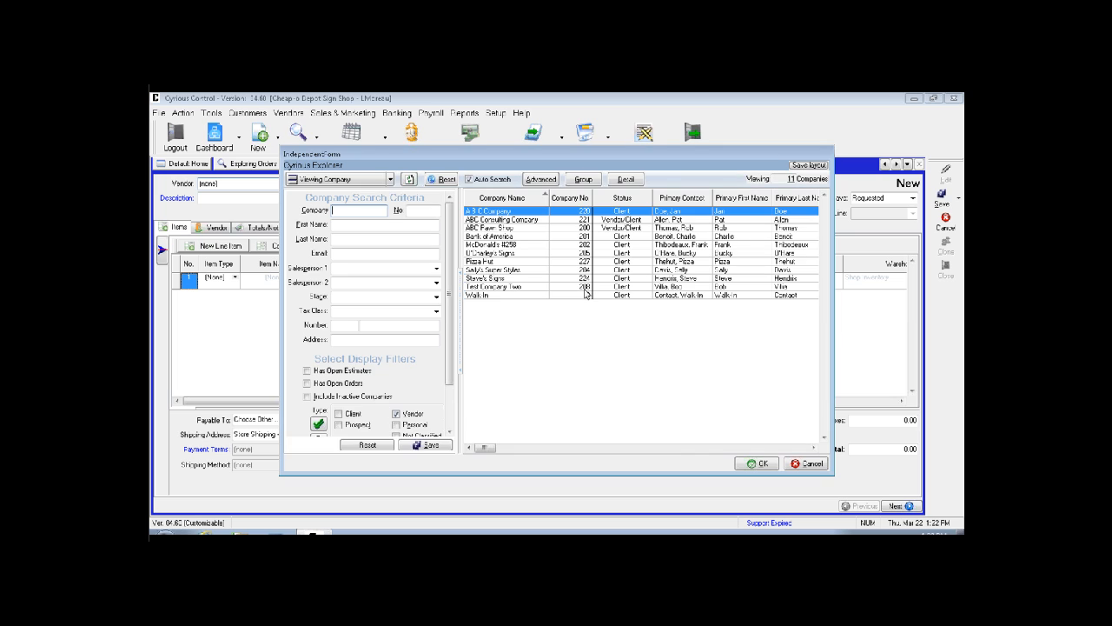
double_click(518, 290)
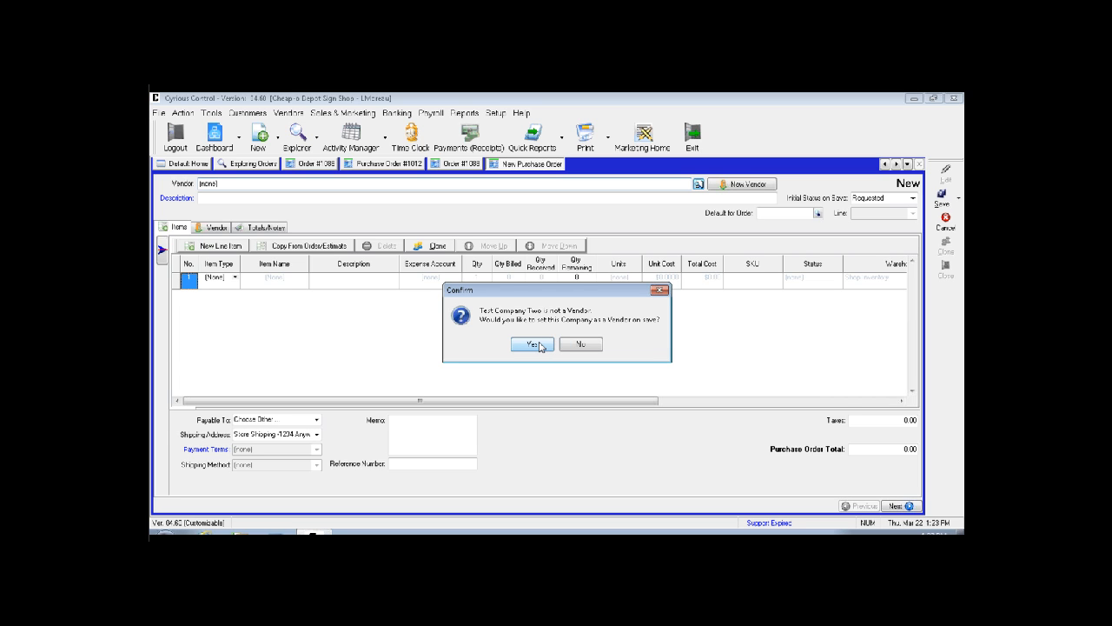
left_click(534, 345)
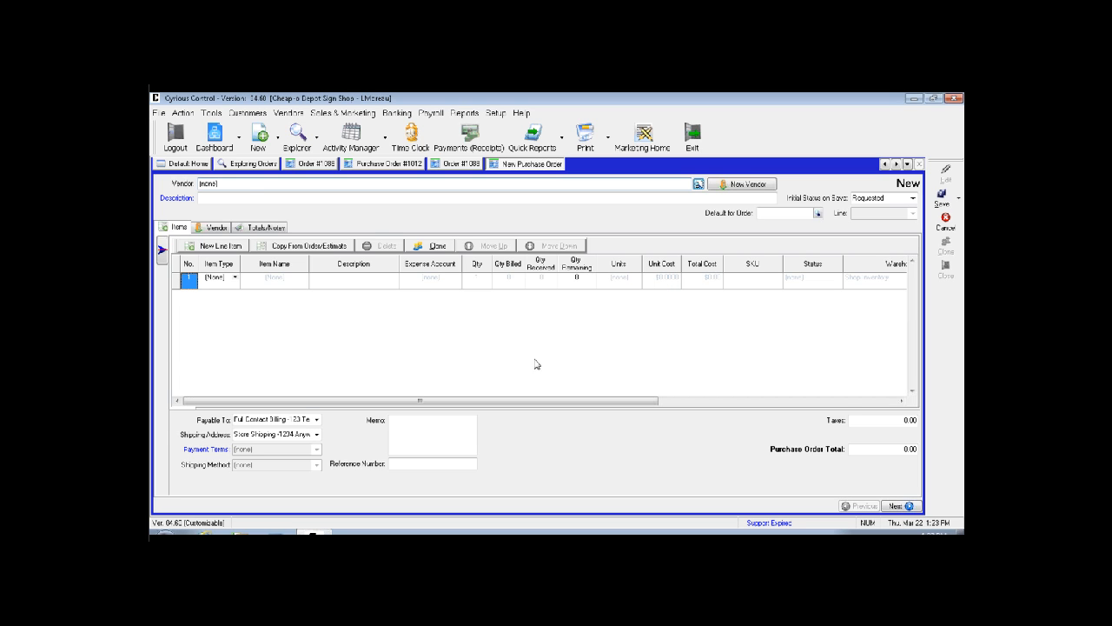
Copy the outsourced Misc Goods part from the new A B C Company order into the purchase order.
left_click(311, 246)
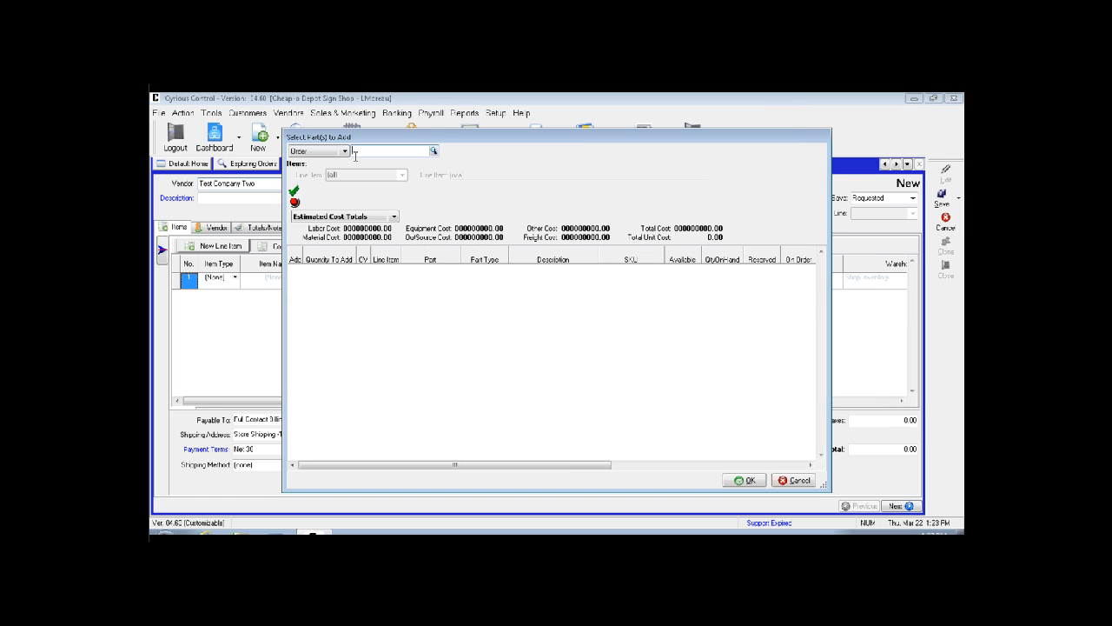
type("1088")
key("Return")
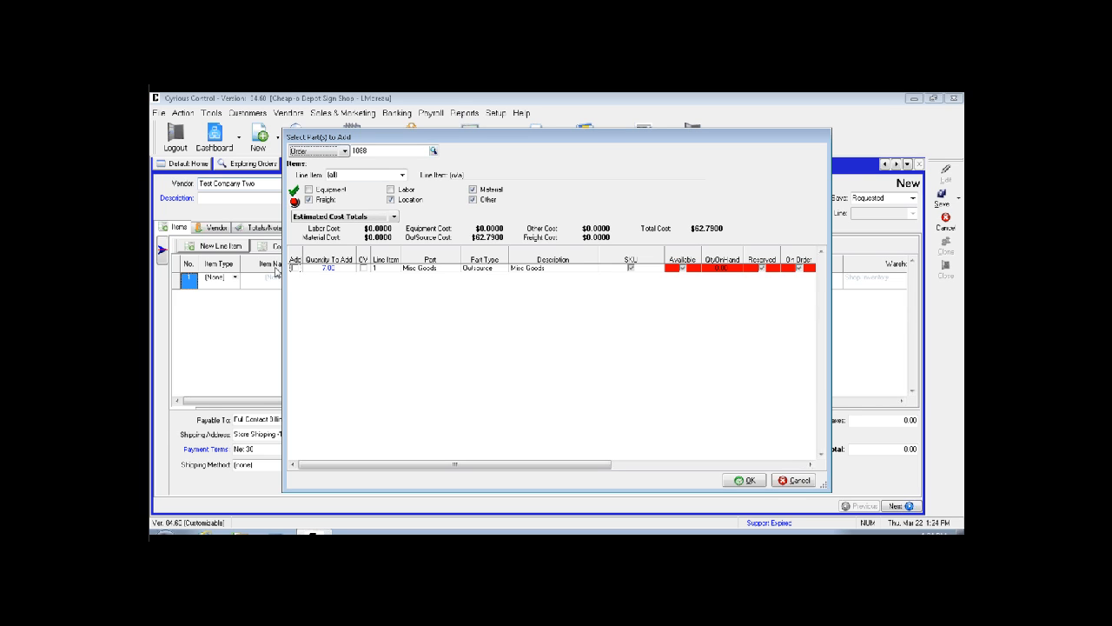
left_click(295, 269)
left_click(747, 482)
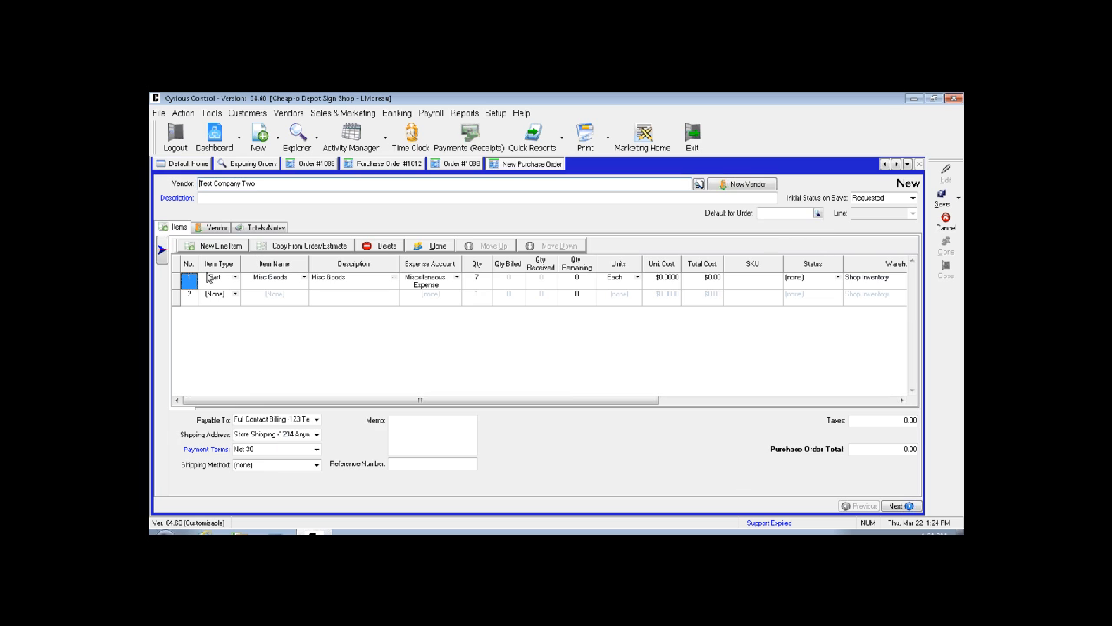
Change the Misc Goods line's description to 11" Gold Letters - "Welcome".
left_click(370, 276)
type("1")
type("1' Sn")
type("ld Letters")
type("'")
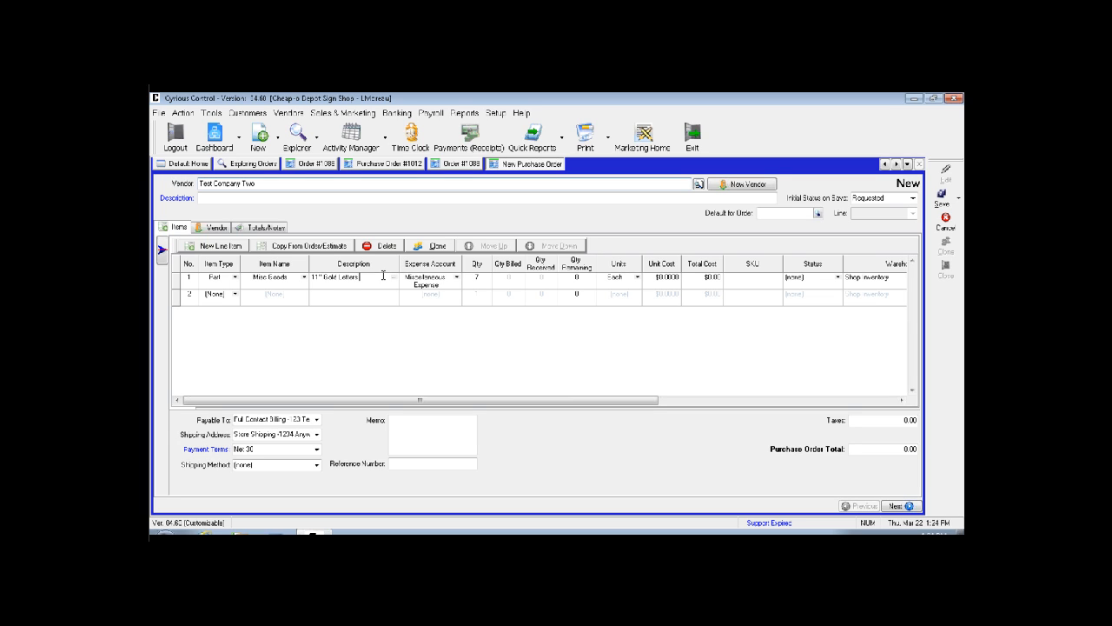
type(" - \"Welcome")
Set the Misc Goods line's unit cost to 8.97.
double_click(665, 277)
type("8.97")
key("Tab")
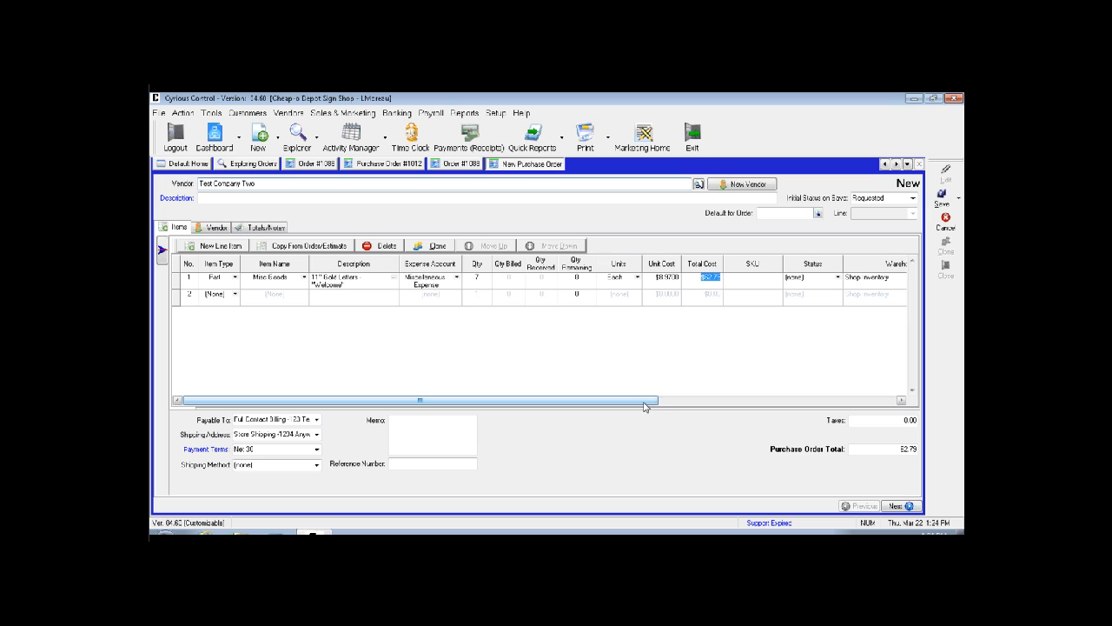
Set the Misc Goods line's unit cost to 9.02 and save the purchase order without e-mailing the salesperson.
left_click_drag(644, 406, 882, 407)
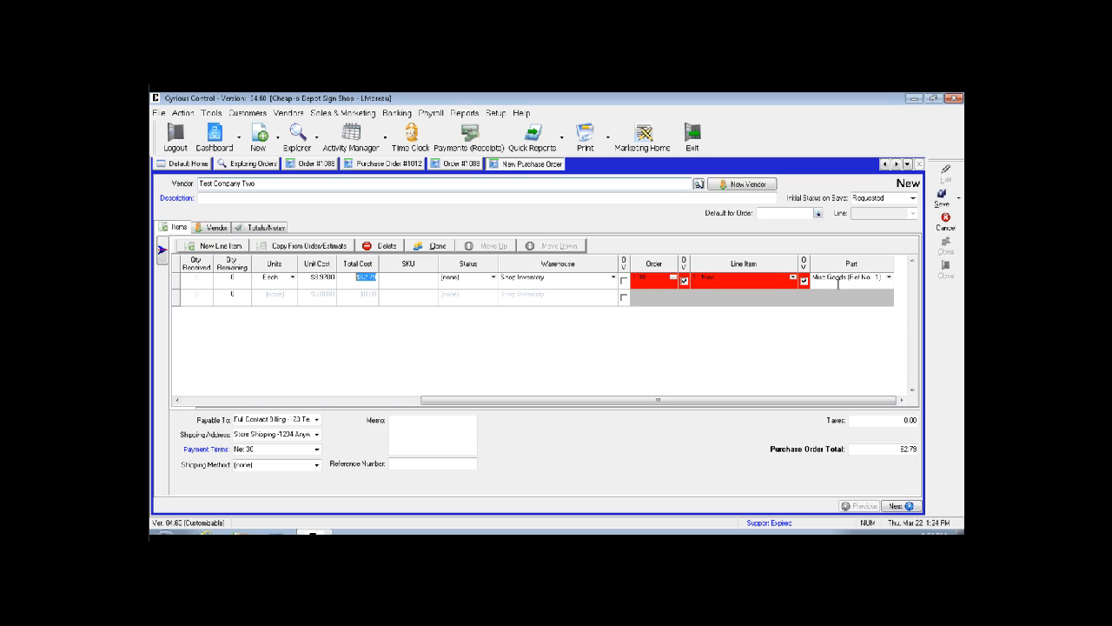
left_click_drag(851, 401, 757, 407)
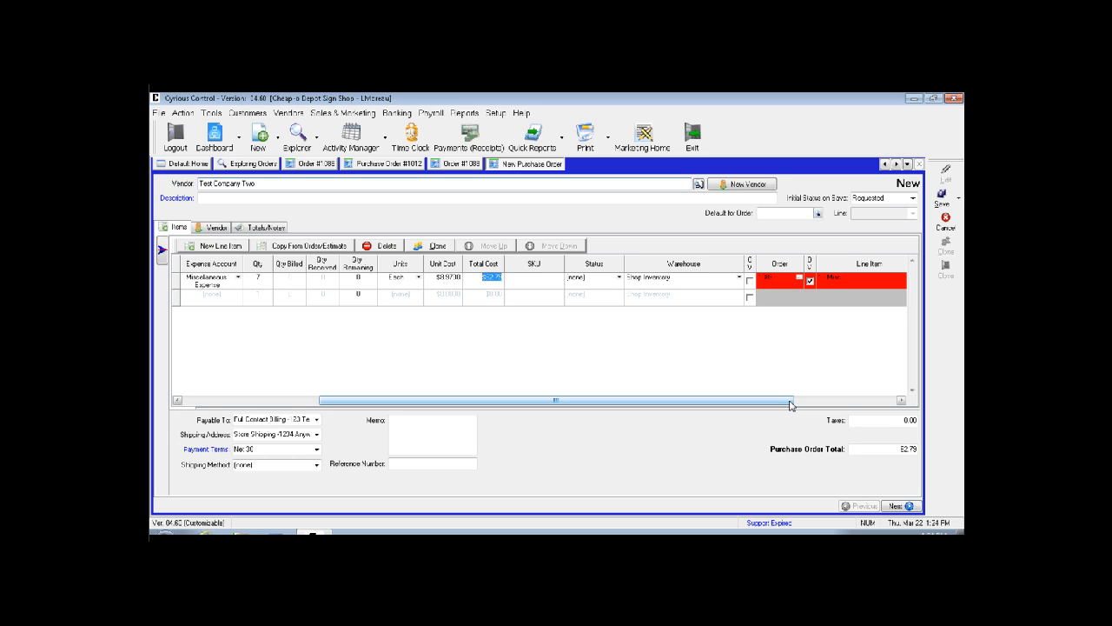
left_click(443, 276)
type("8")
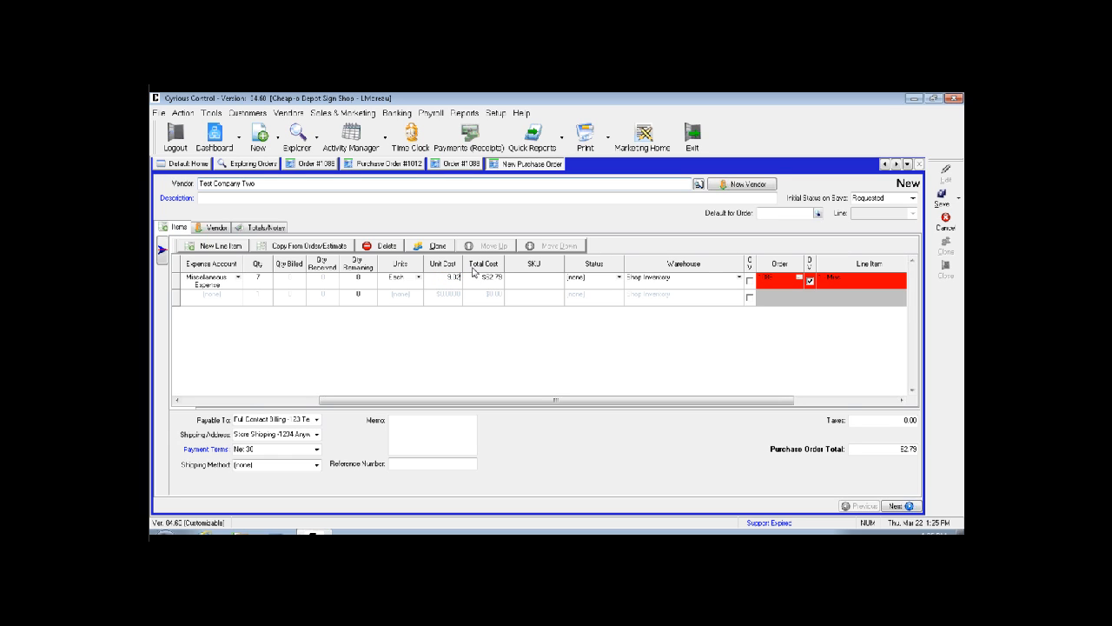
type(".02")
key("Tab")
left_click(942, 198)
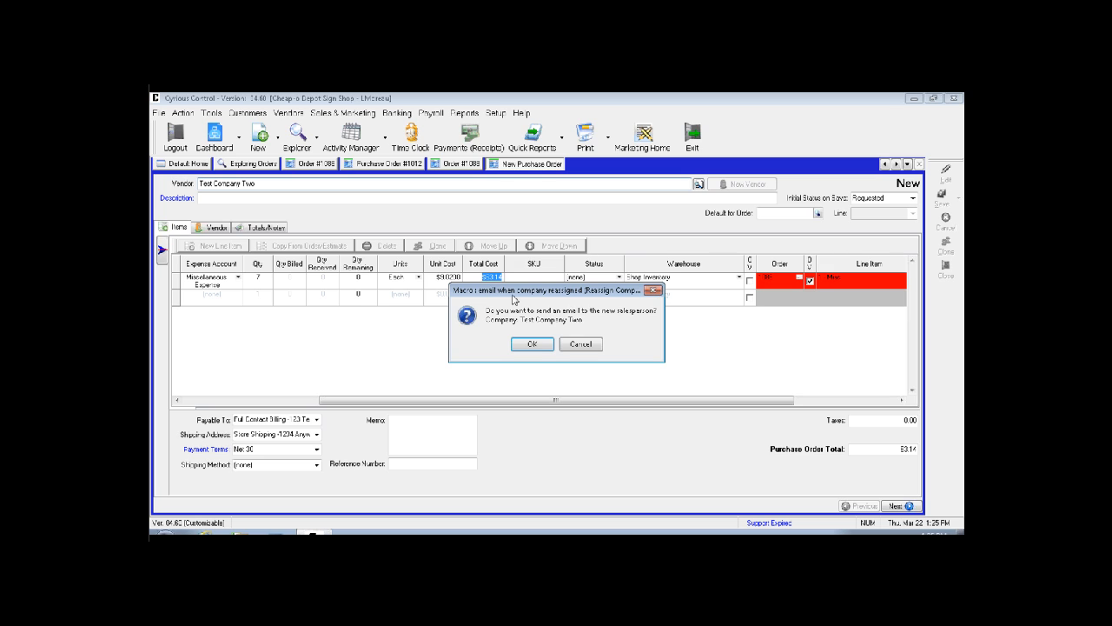
left_click(581, 344)
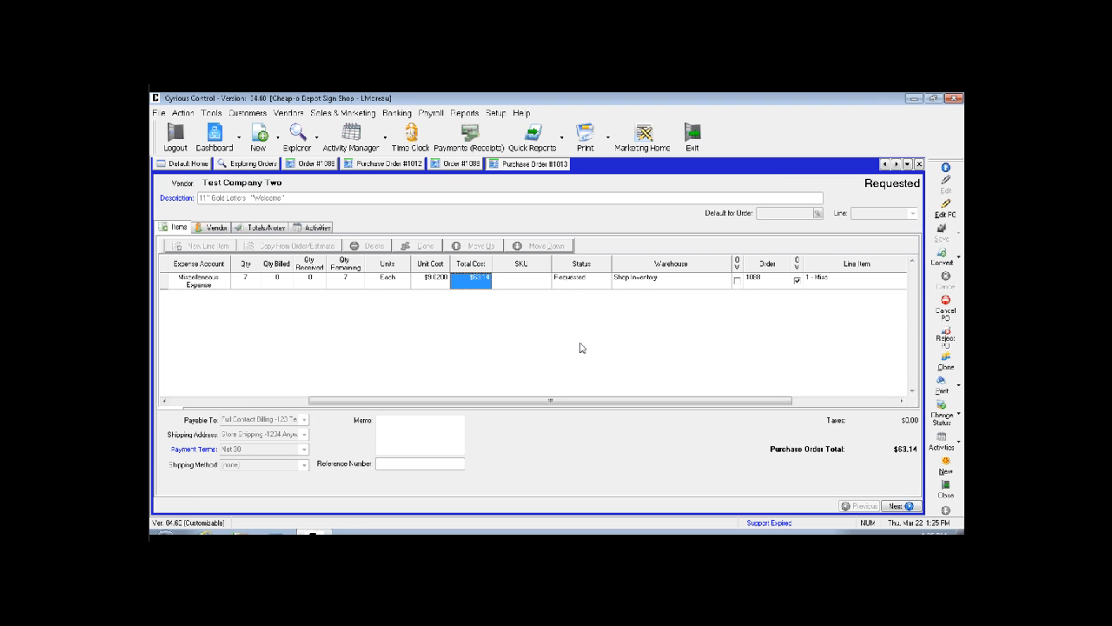
Check the Misc item's unit cost in the A B C Company order's pricing form, and close the form without changes.
left_click(476, 168)
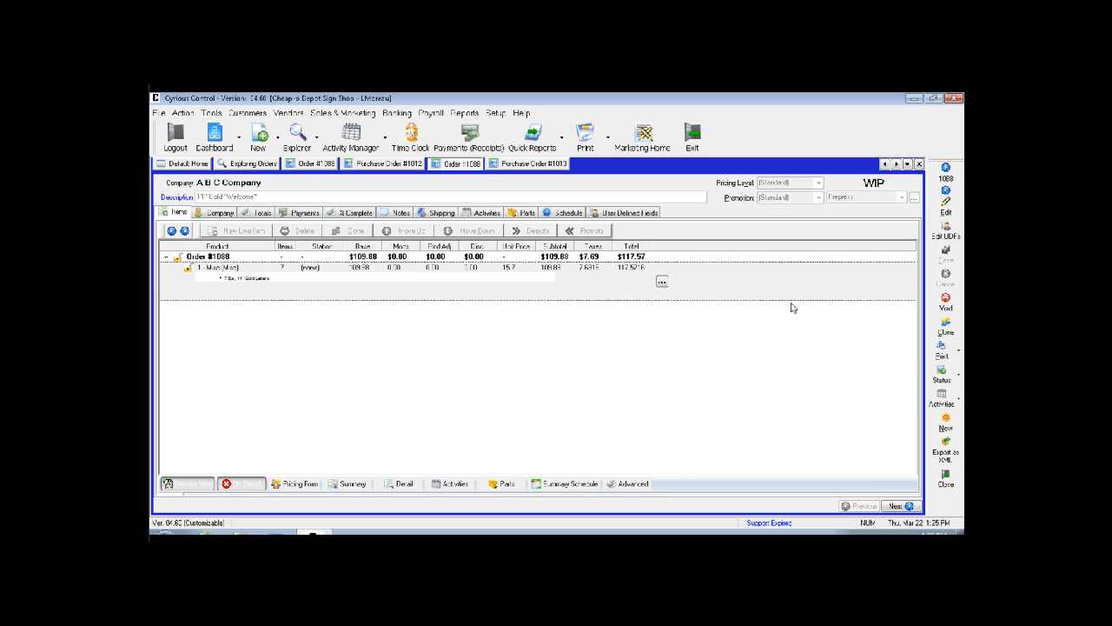
left_click(943, 209)
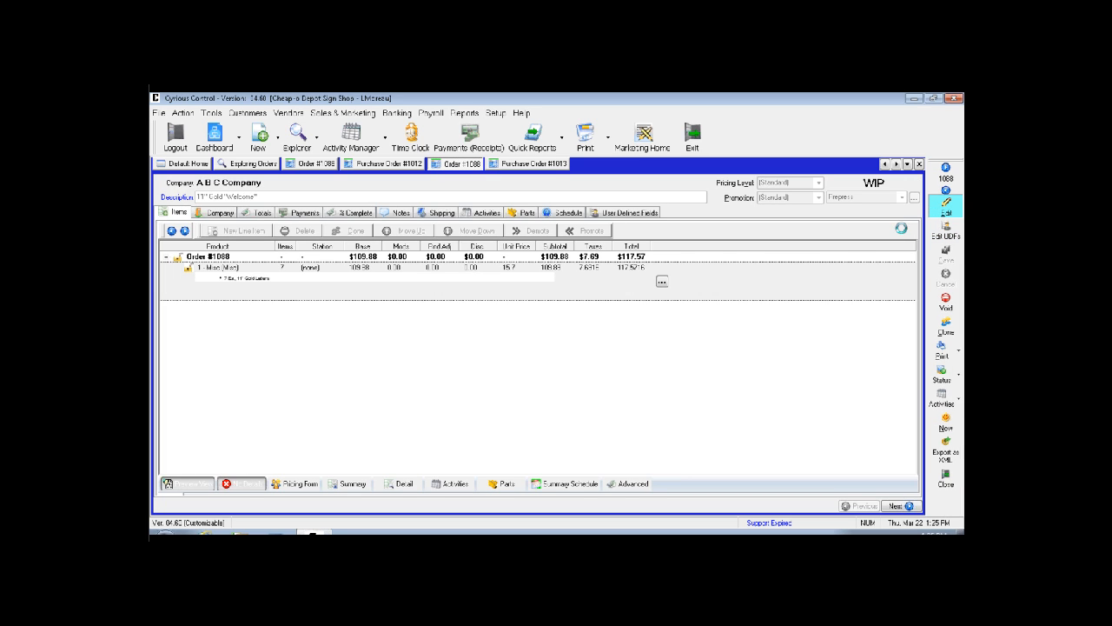
double_click(401, 287)
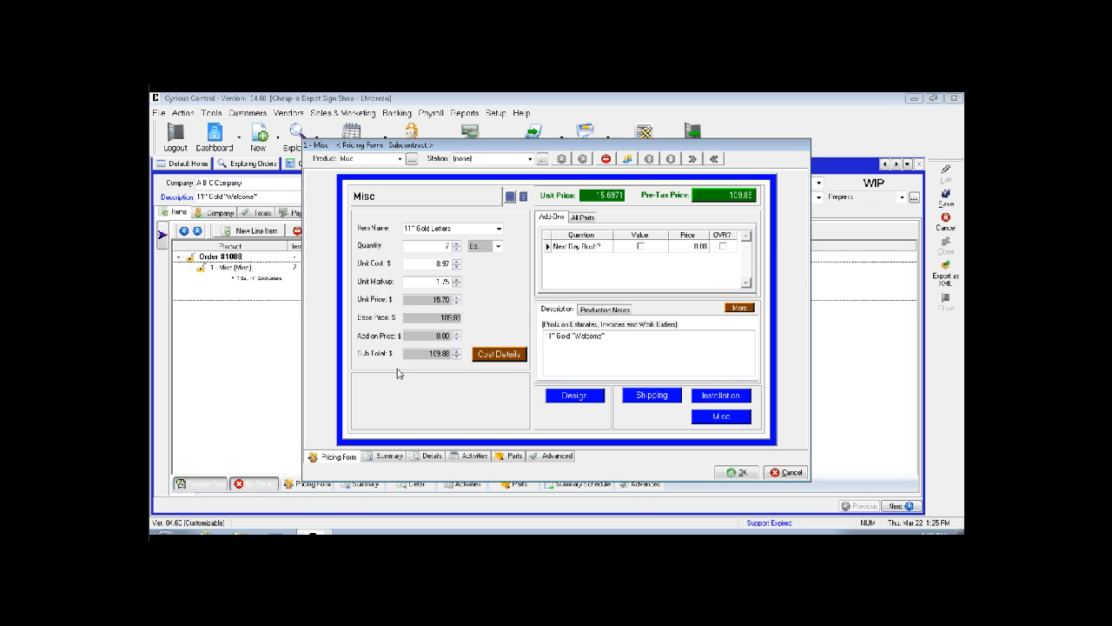
left_click(788, 472)
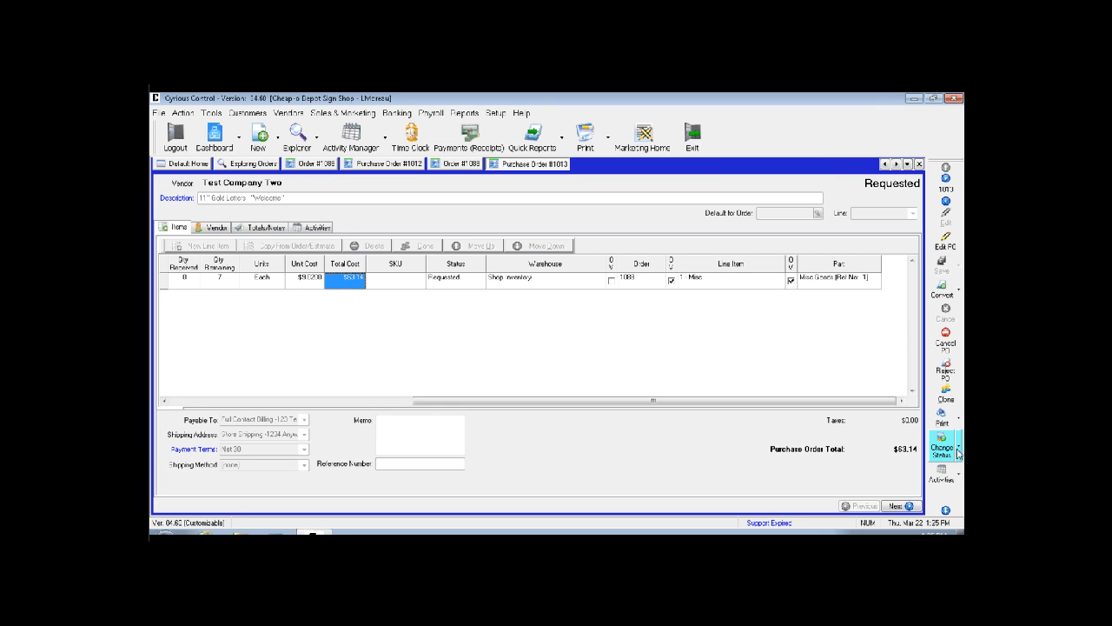
Change the gold letters purchase order's status to Ordered, and return to the parts list of the A B C Company order.
left_click(960, 451)
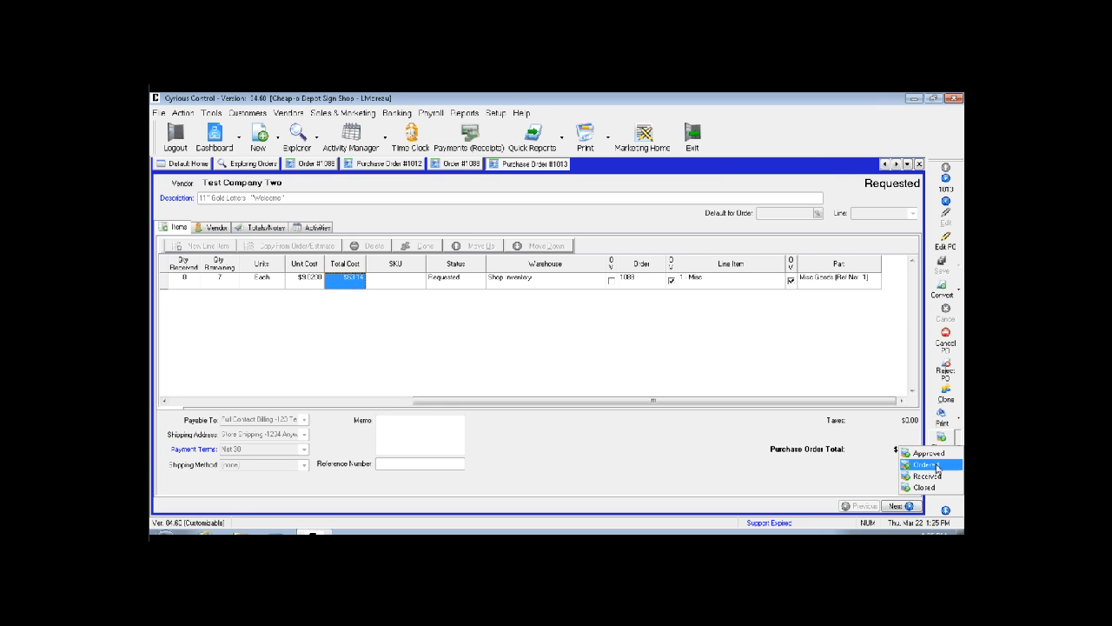
left_click(926, 464)
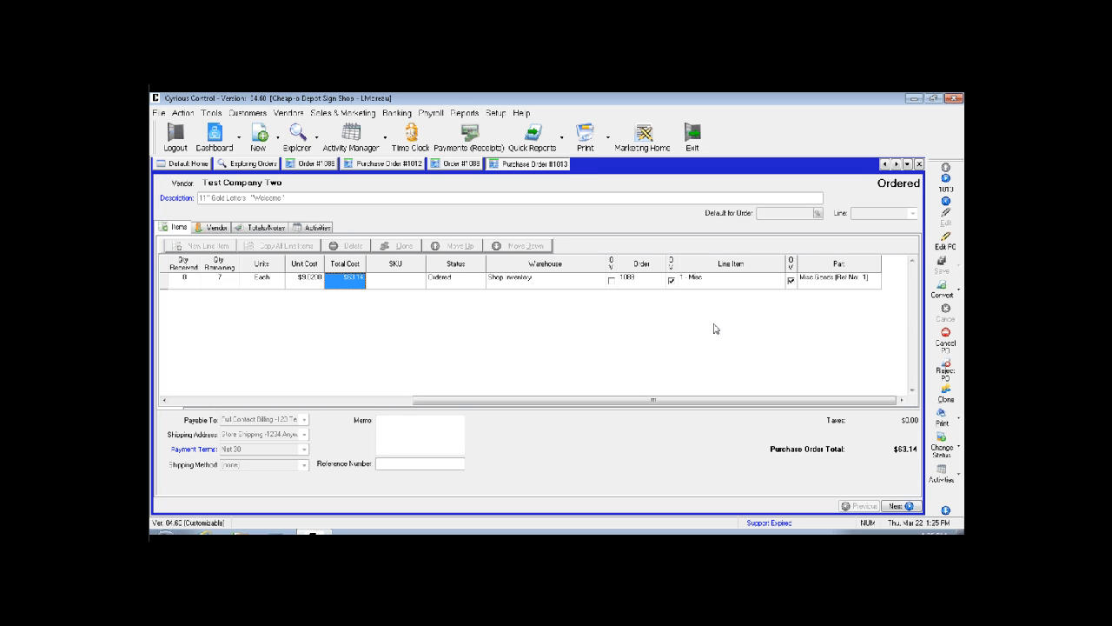
left_click(469, 165)
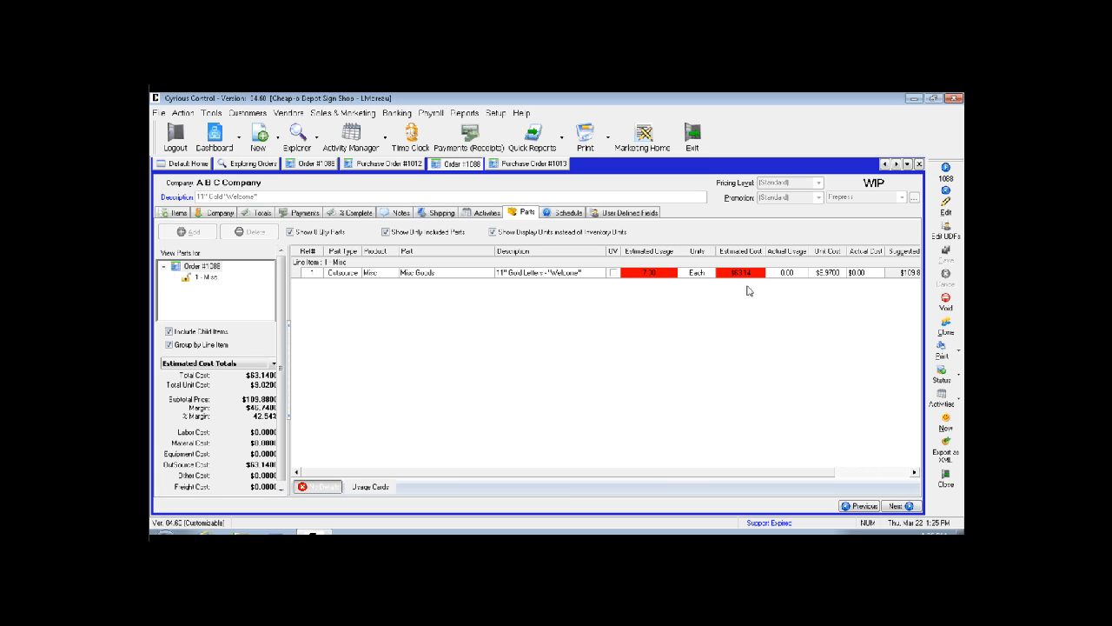
left_click(946, 206)
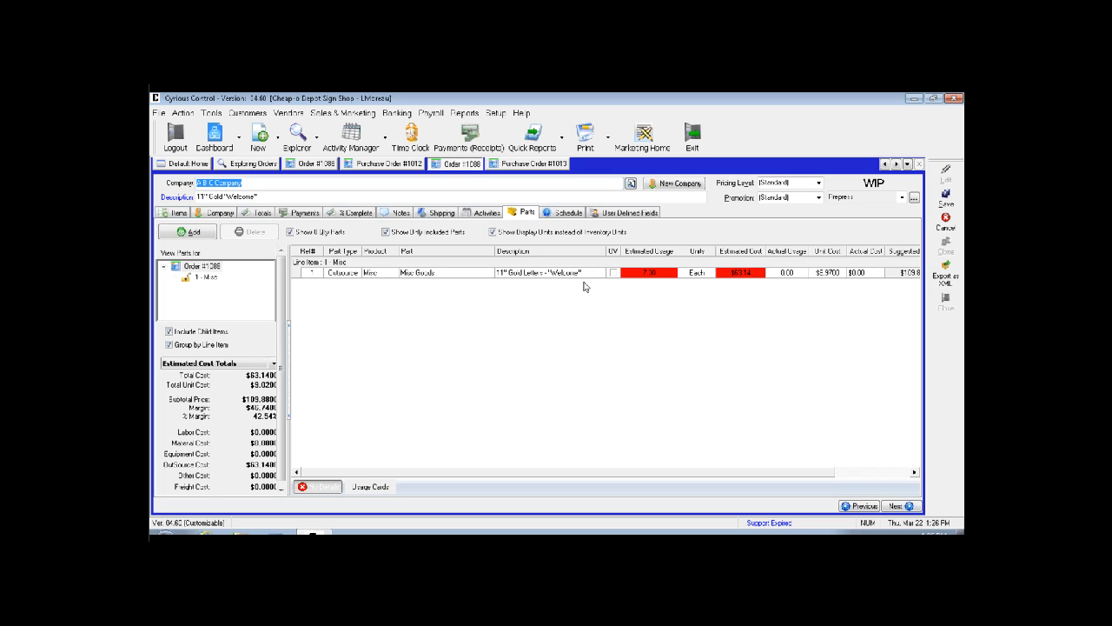
left_click(946, 220)
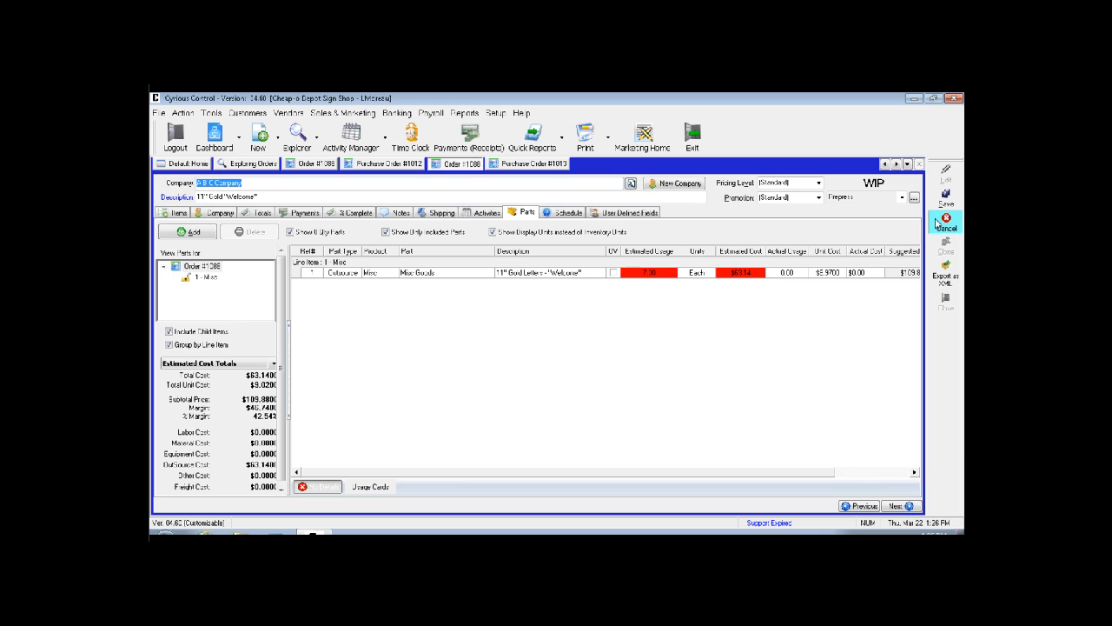
left_click(531, 343)
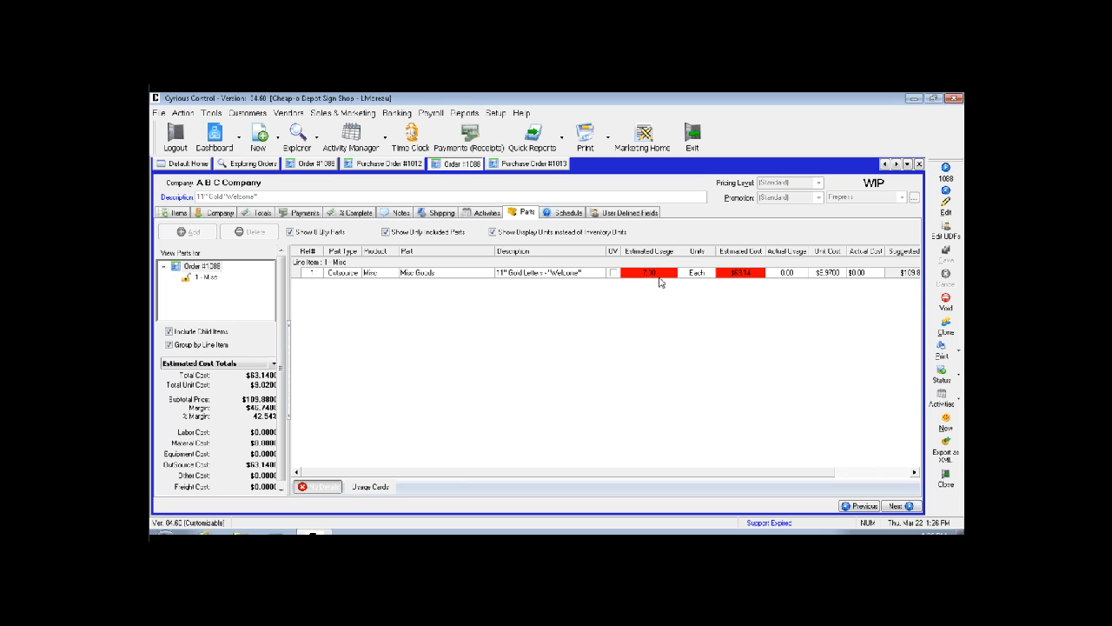
Review all columns of the Misc Goods line on the gold letters purchase order.
left_click(544, 165)
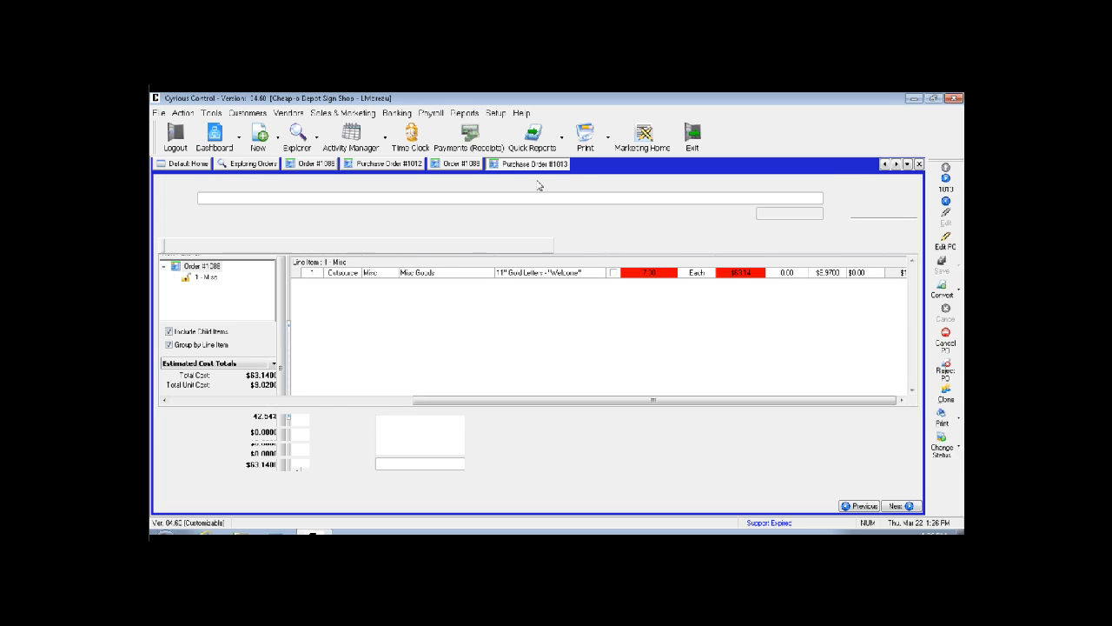
left_click_drag(461, 405, 217, 401)
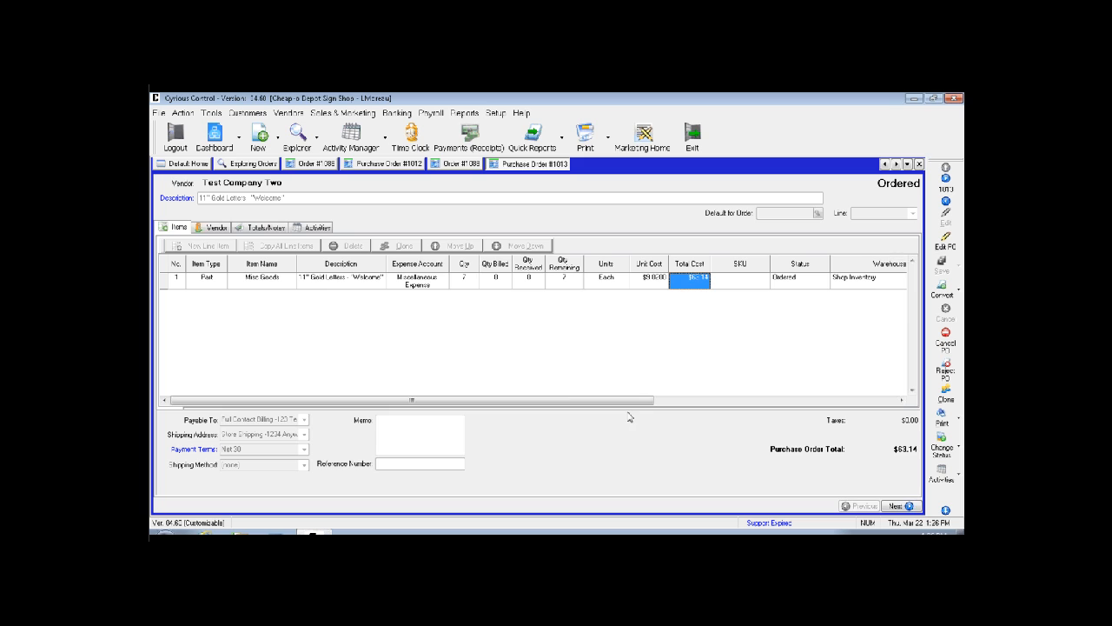
left_click_drag(627, 402, 871, 402)
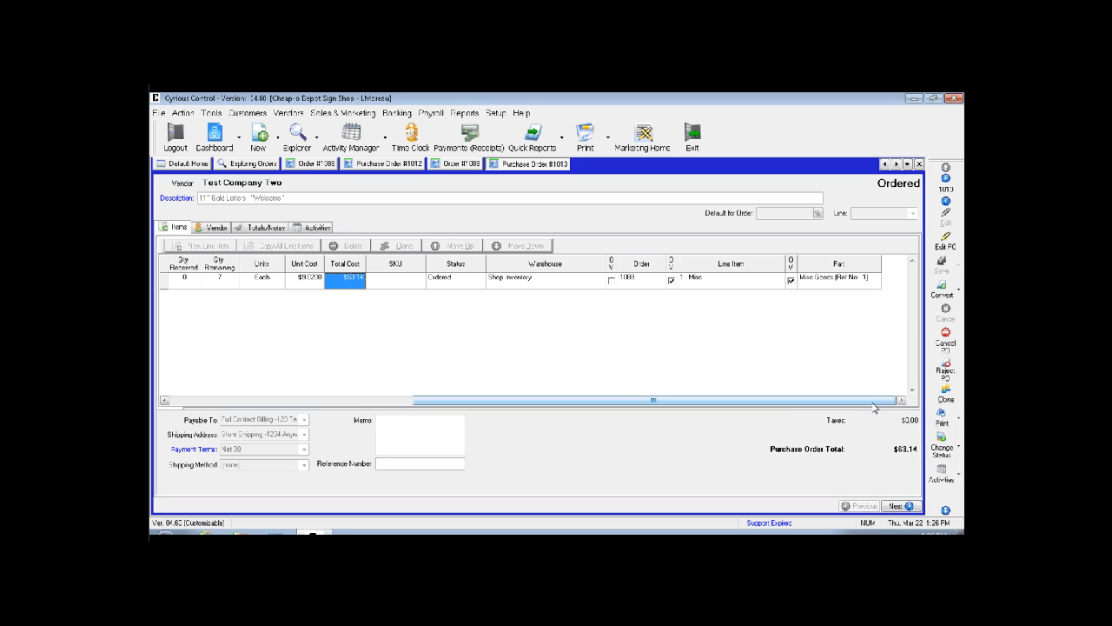
left_click_drag(872, 405, 527, 409)
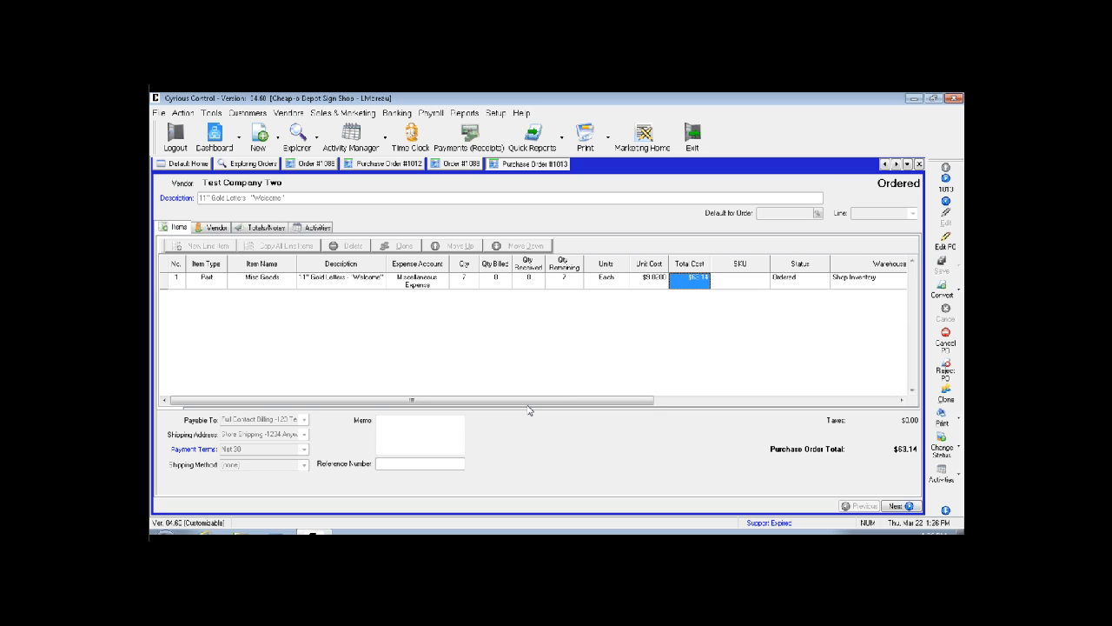
Create a new purchase order with Test Company Two as the vendor.
left_click(274, 146)
left_click(310, 198)
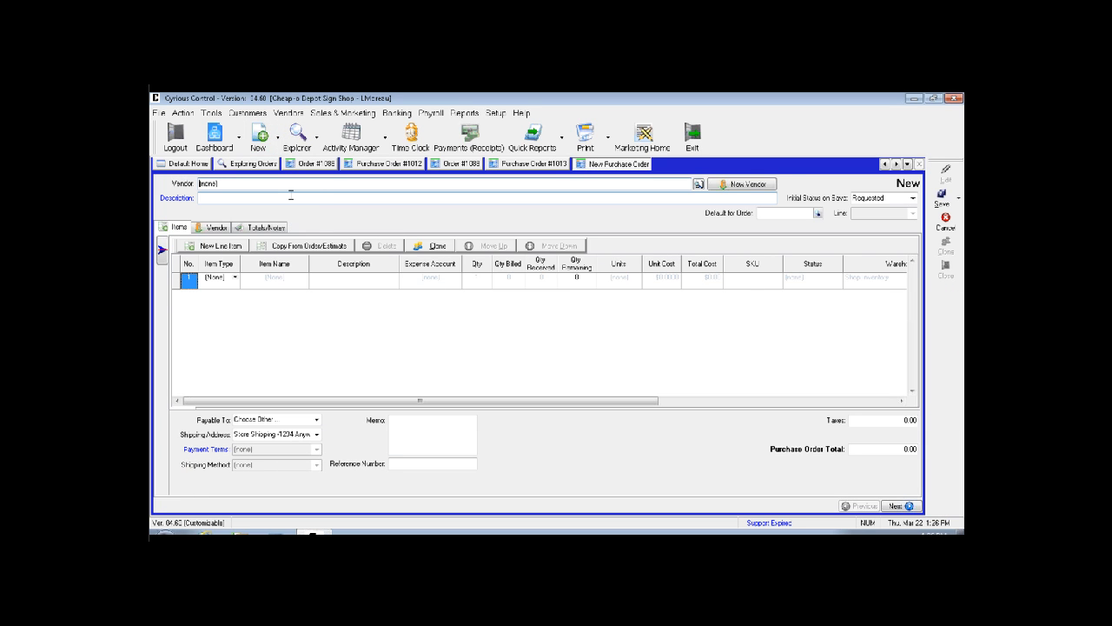
type("Test Company Two")
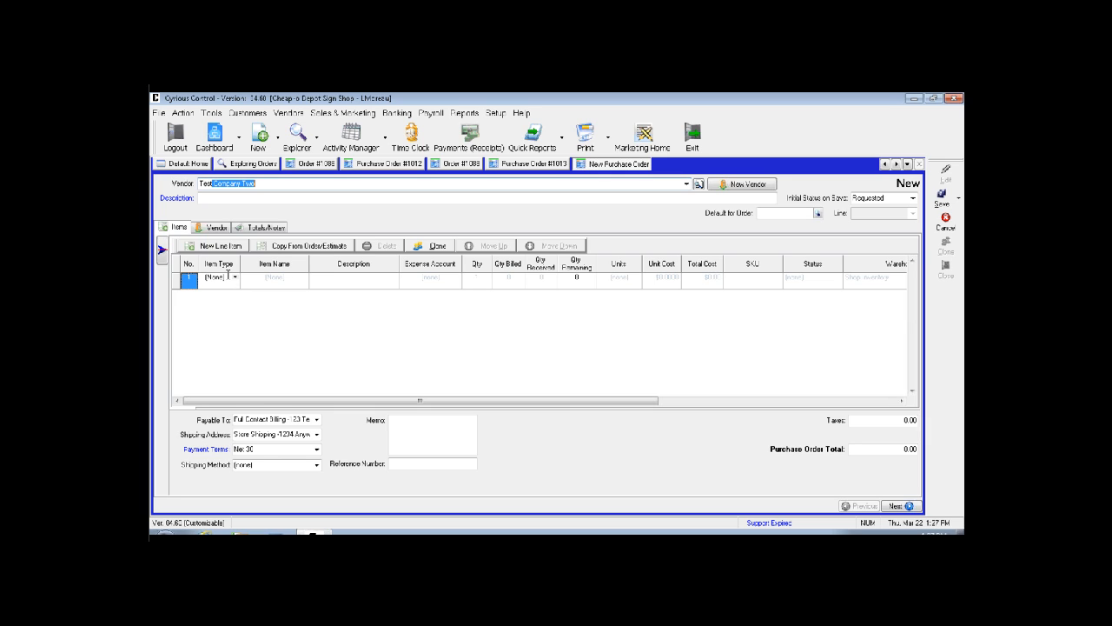
Make the first line an Other Material item named 11" Gold Letters with the description "Welcome".
left_click(234, 276)
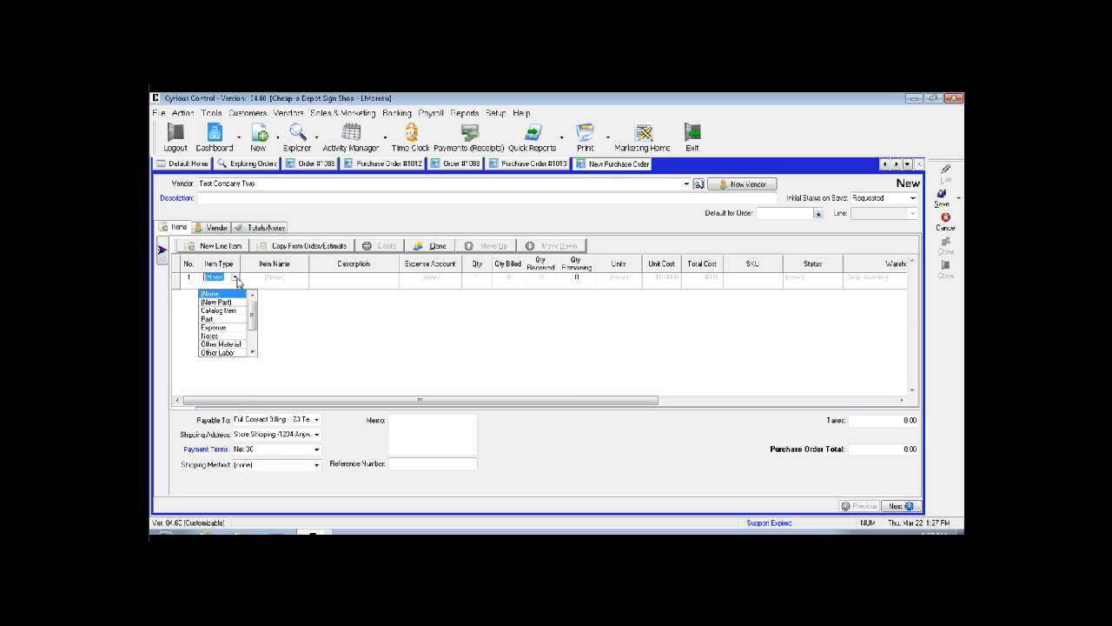
left_click_drag(253, 338, 253, 348)
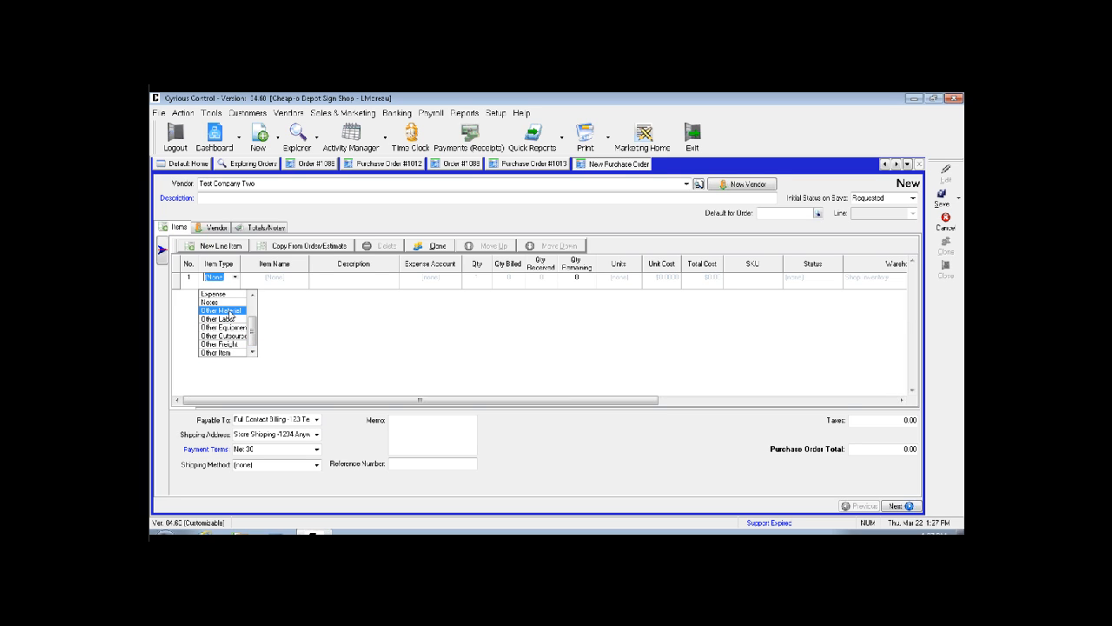
left_click(235, 311)
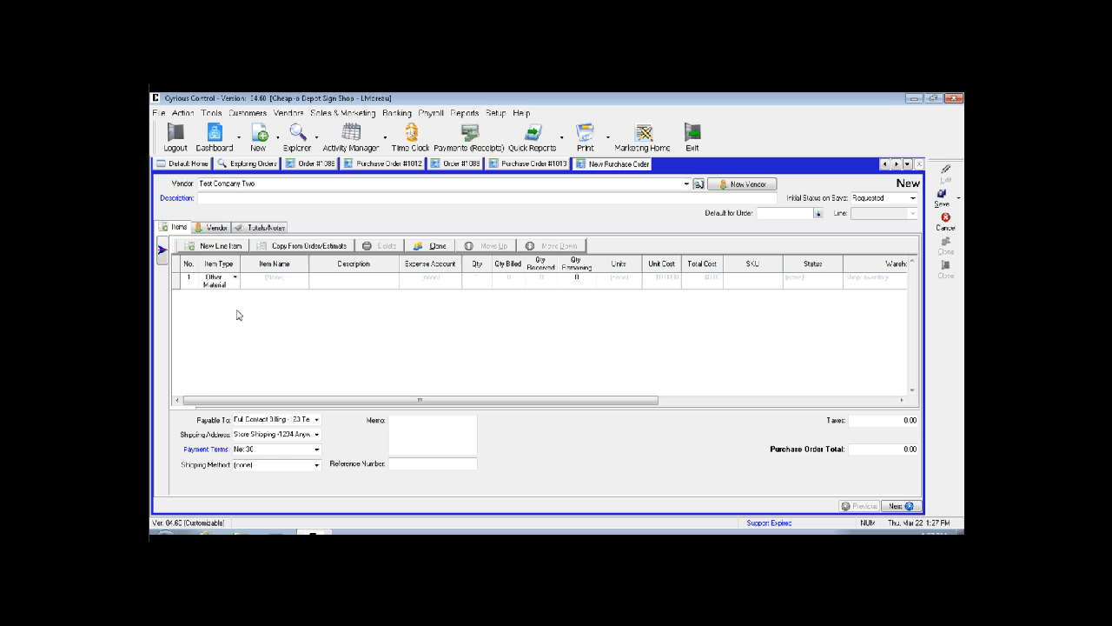
left_click(271, 278)
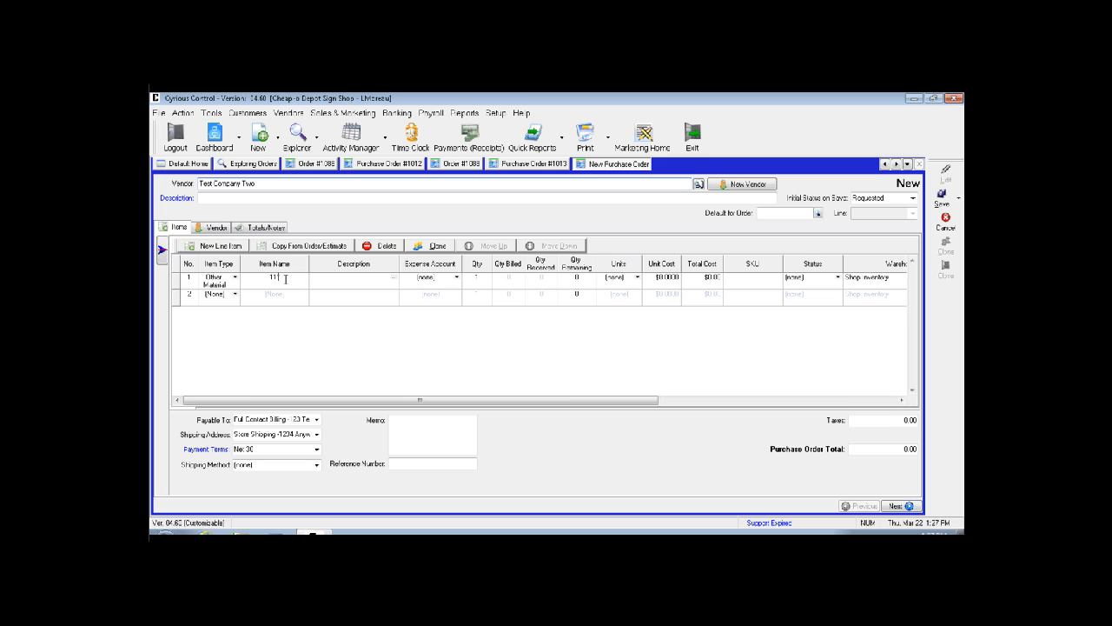
type("11\" Gold Letters")
key("Tab")
key("Tab")
Set the Other Material line's quantity to 7 and its unit cost to 9.02.
left_click(486, 277)
type("7")
key("Tab")
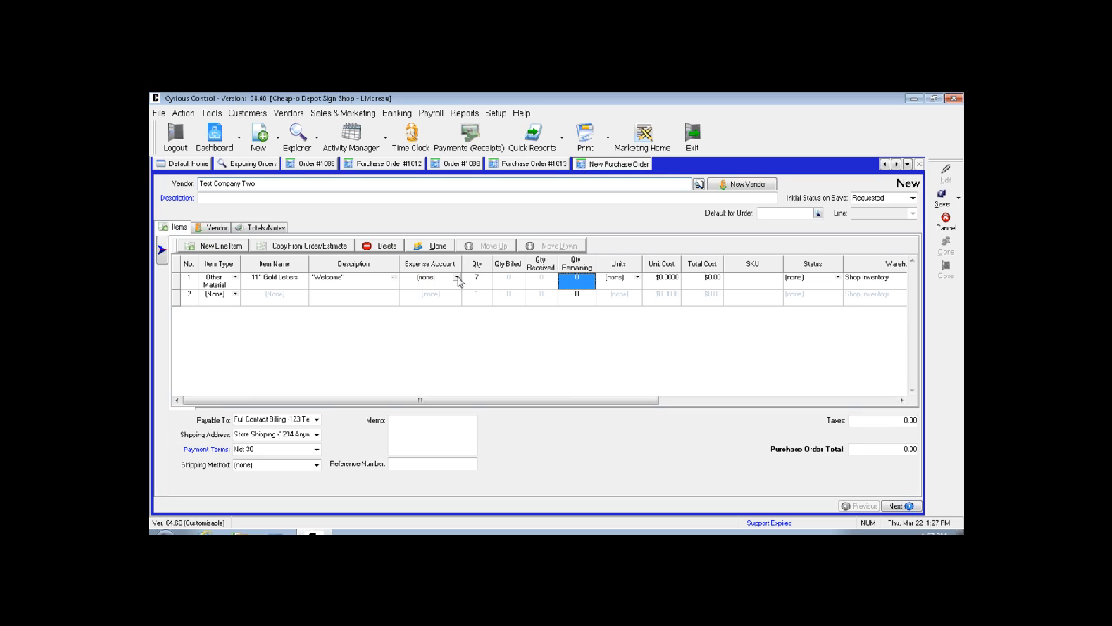
key("Tab")
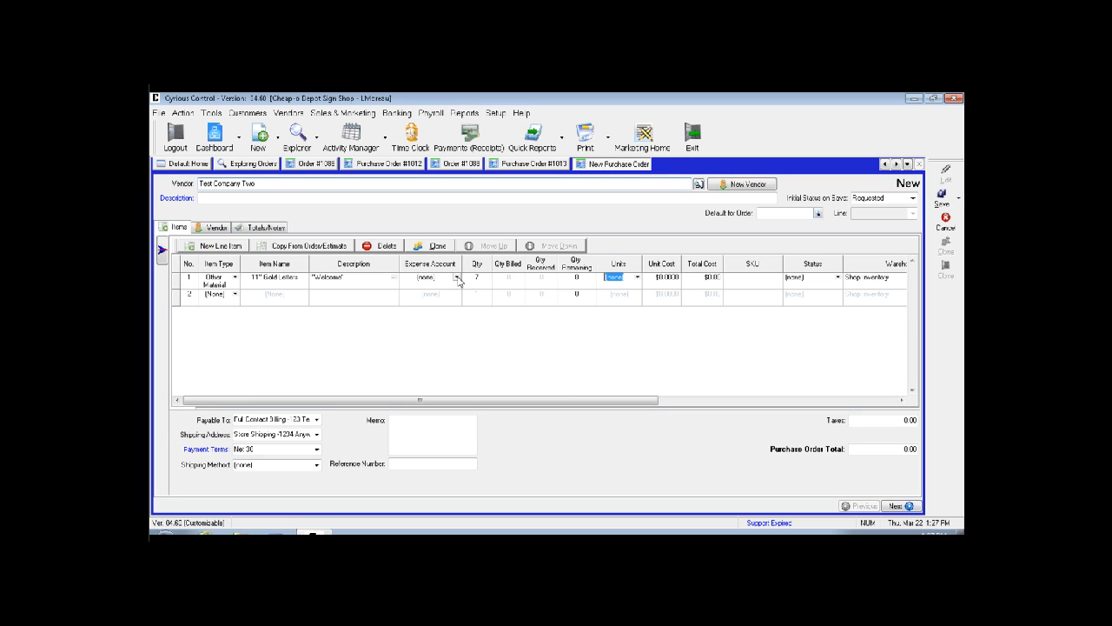
left_click(659, 277)
type("9.02")
key("Tab")
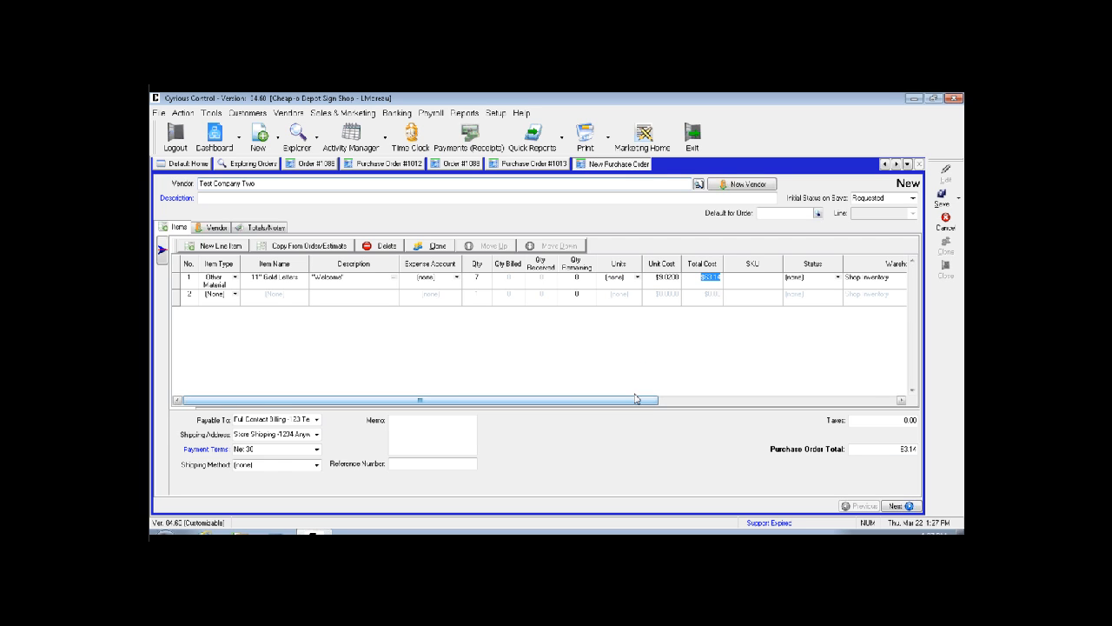
Link the Other Material line to the A B C Company order and its line item 1 - Misc.
left_click_drag(640, 400, 820, 365)
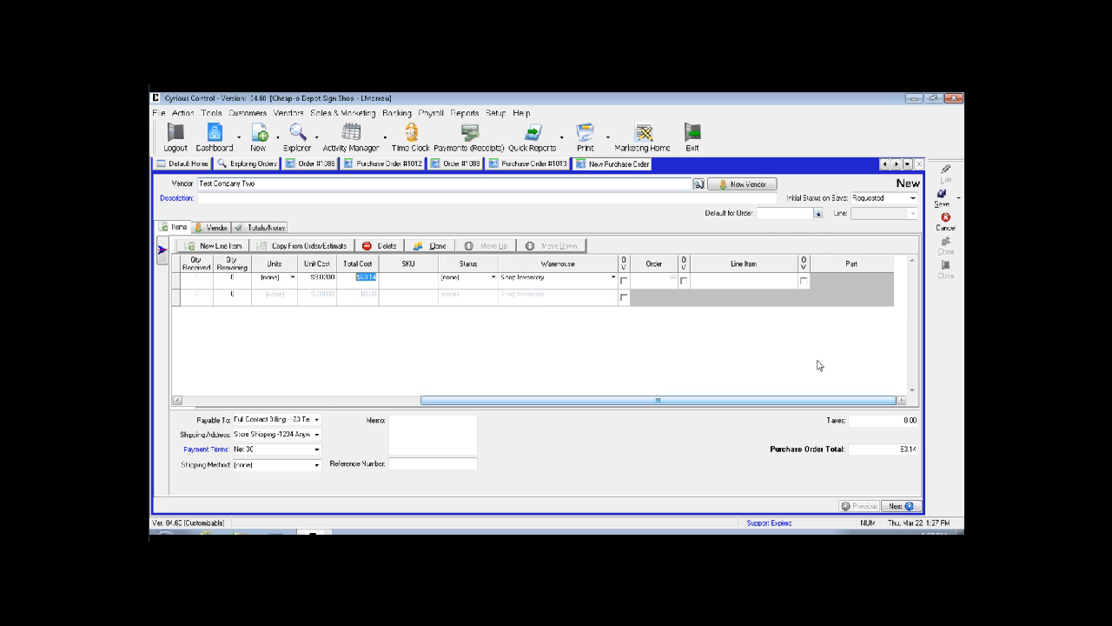
left_click(657, 280)
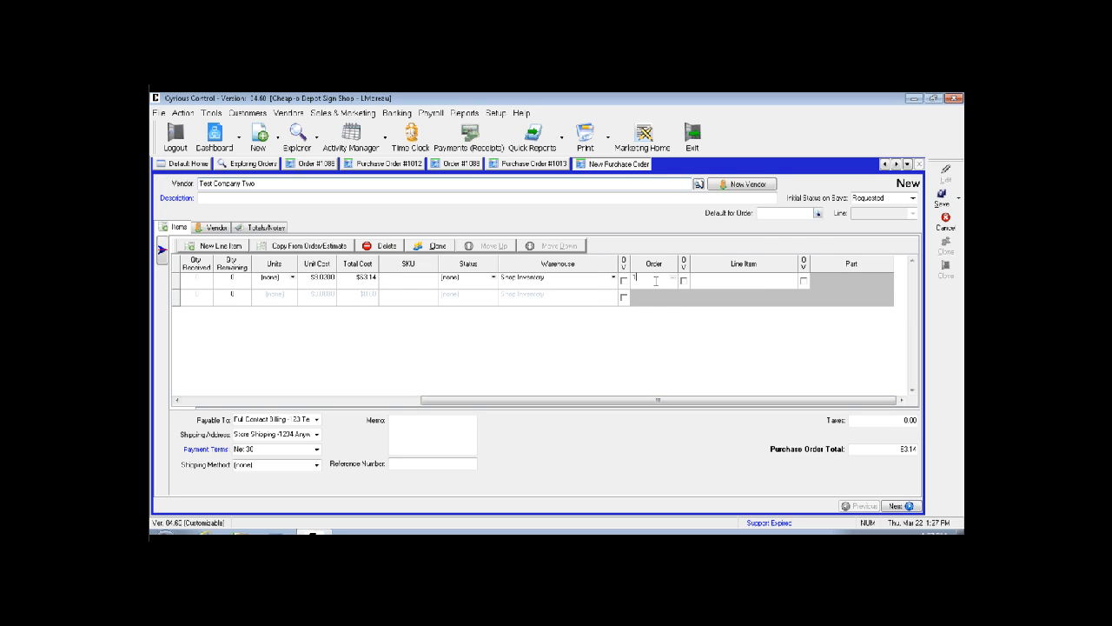
key("Tab")
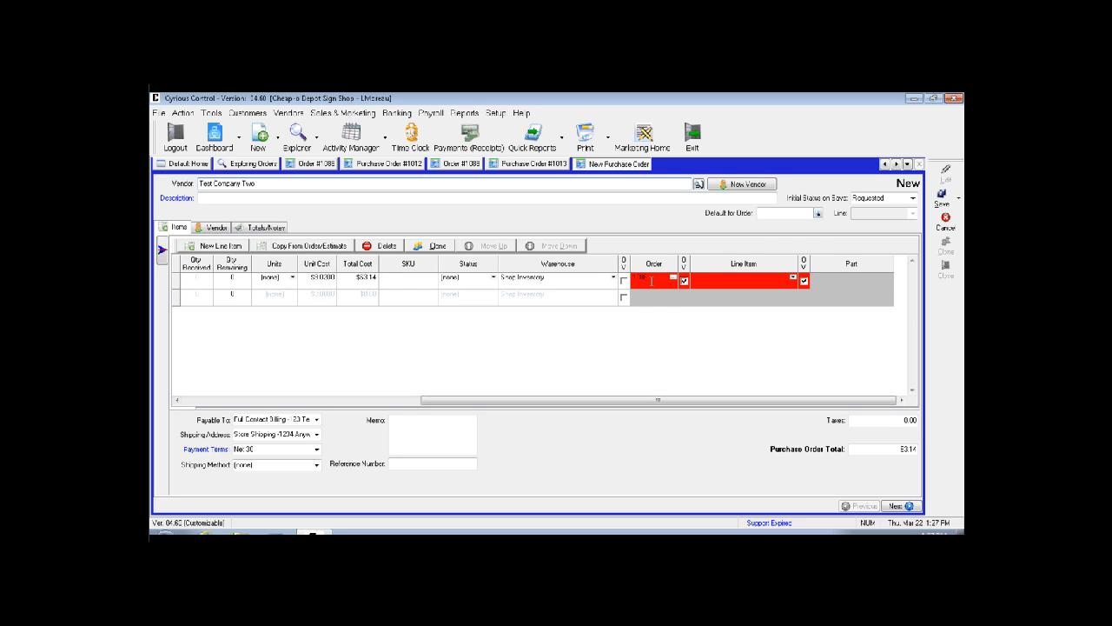
left_click(792, 278)
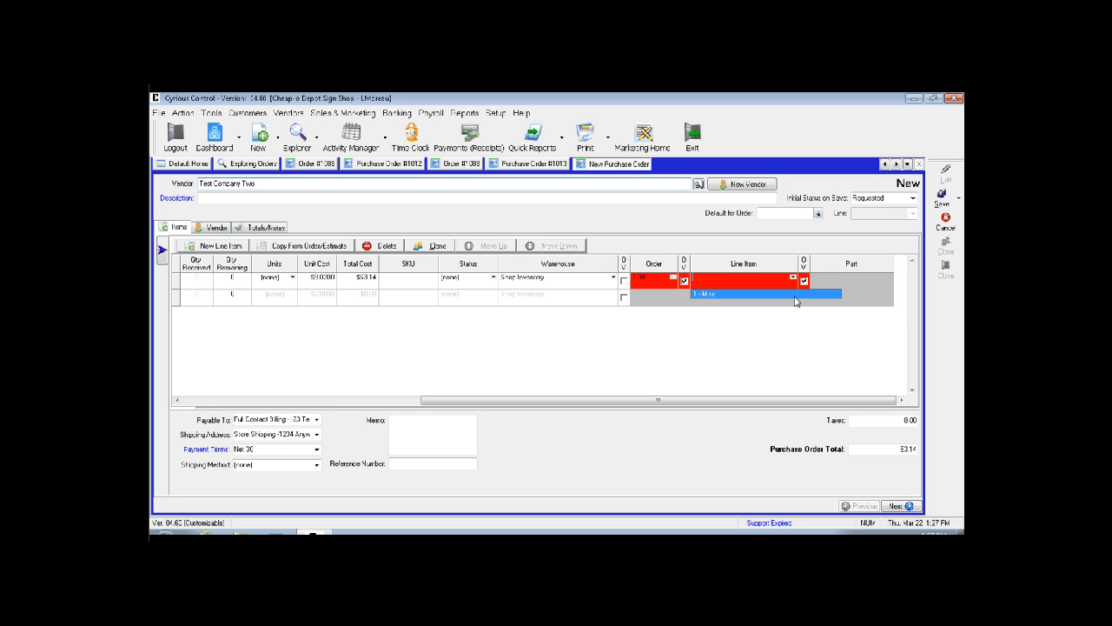
left_click(796, 295)
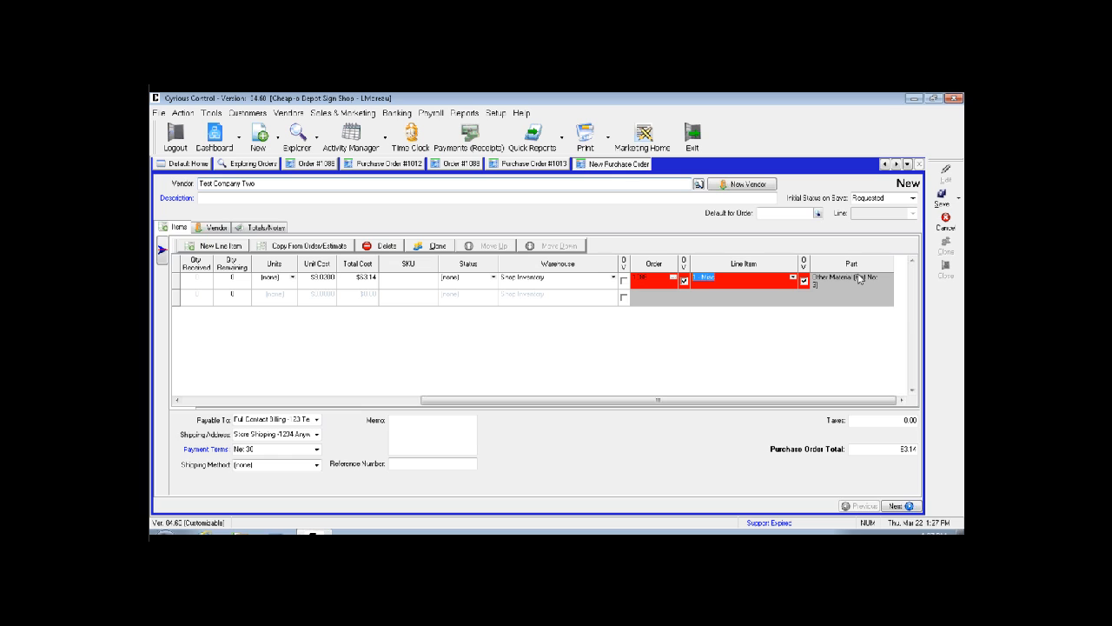
Set the new purchase order's initial status on save to Ordered and save it.
left_click(912, 198)
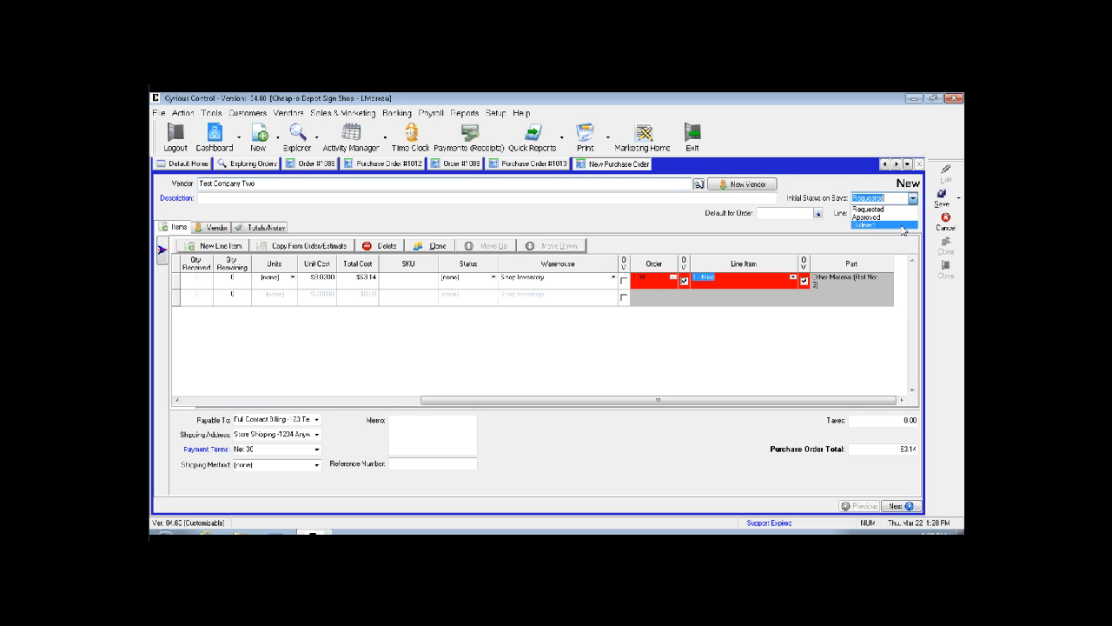
left_click(903, 225)
left_click(942, 198)
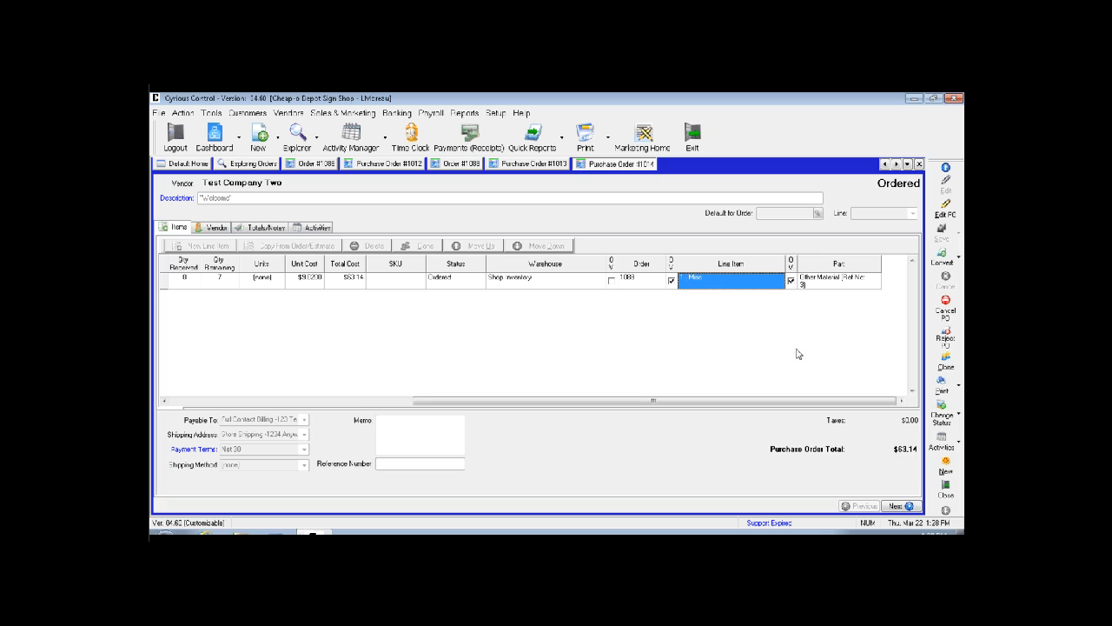
Add the Purchase Order column to the parts list of the A B C Company order.
left_click(449, 165)
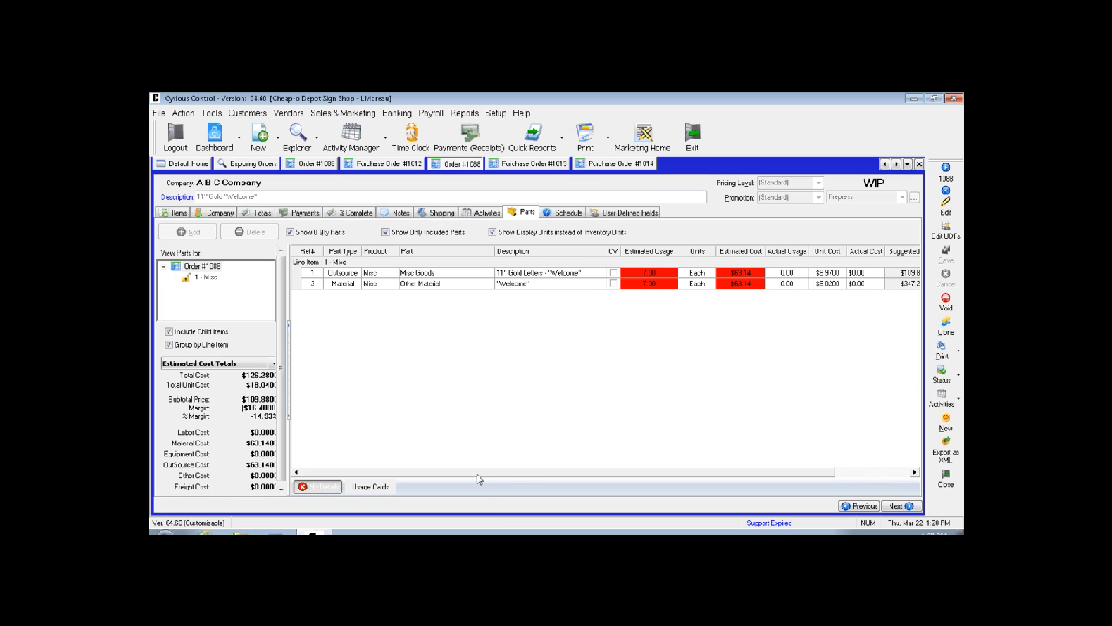
left_click_drag(477, 477, 598, 472)
right_click(565, 311)
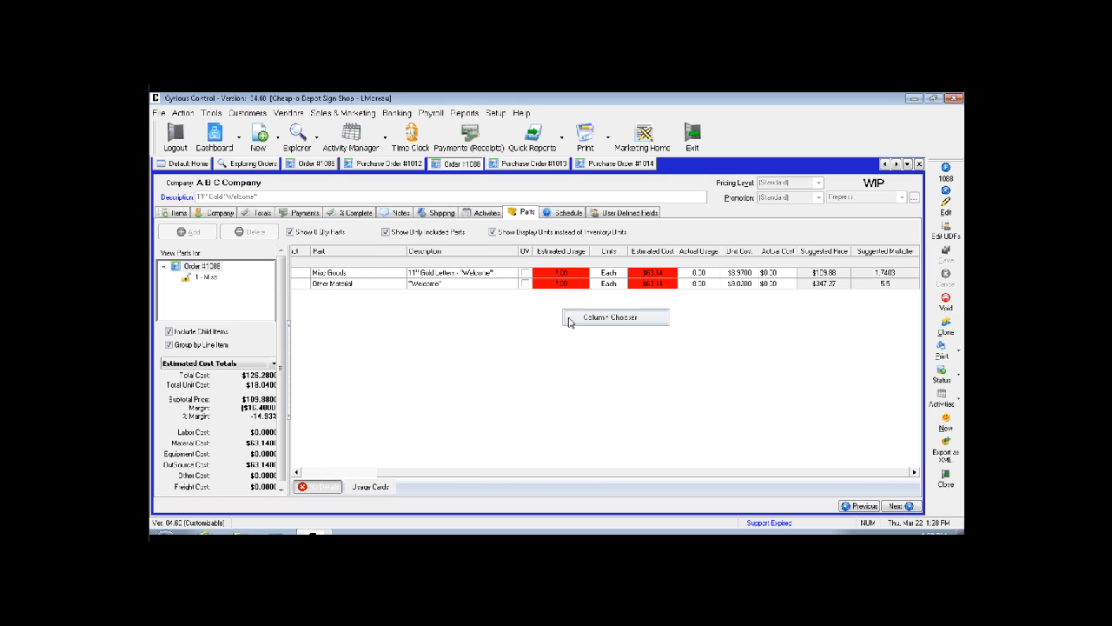
left_click(588, 319)
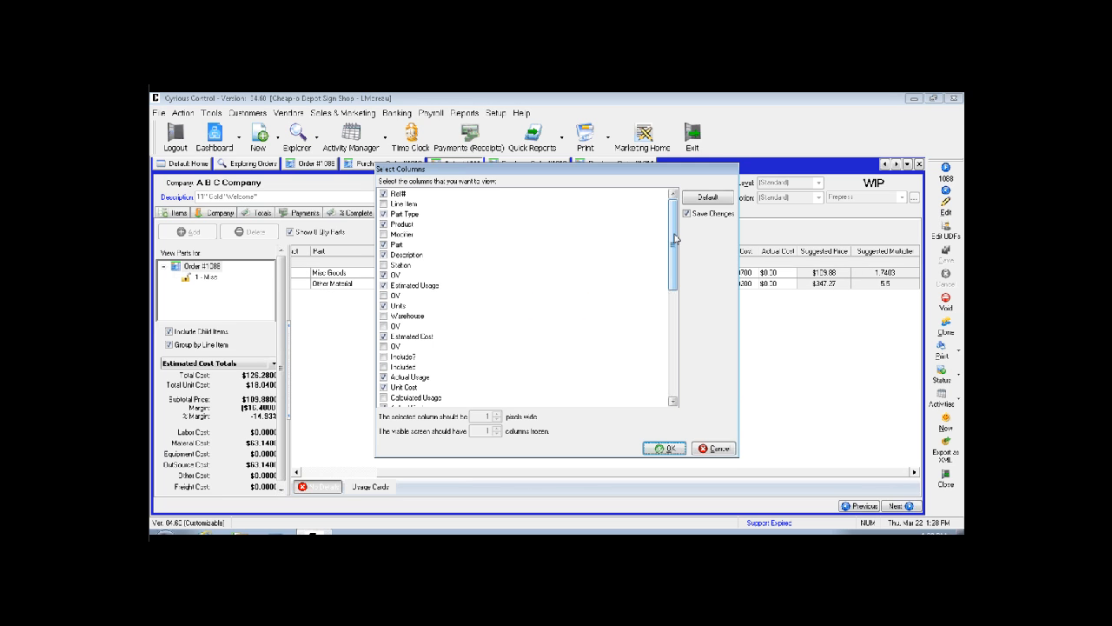
left_click_drag(675, 239, 675, 352)
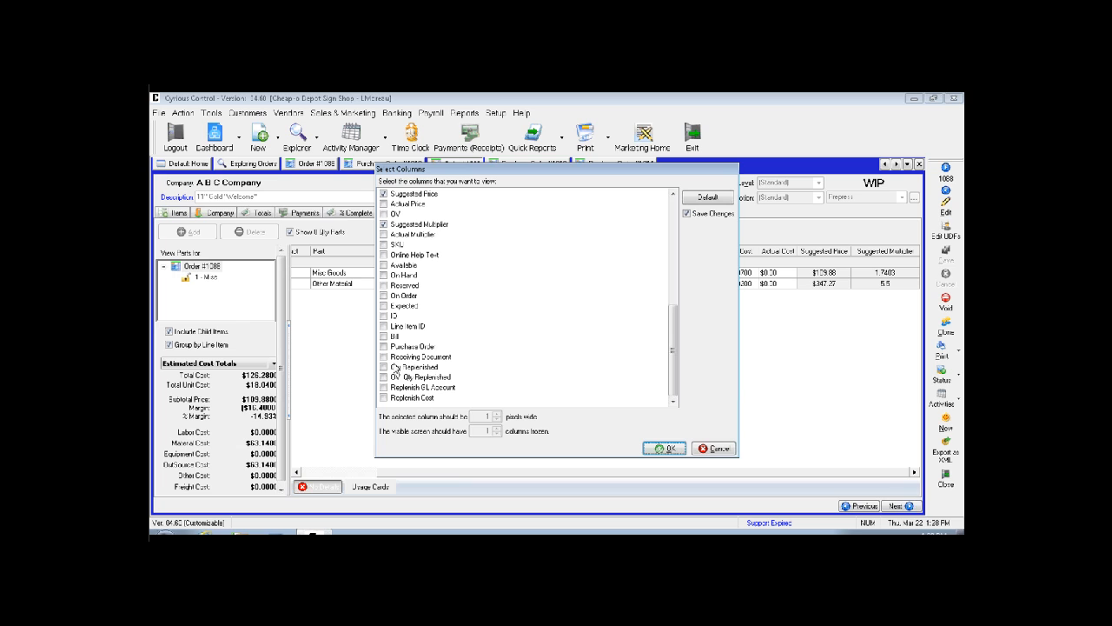
left_click(385, 345)
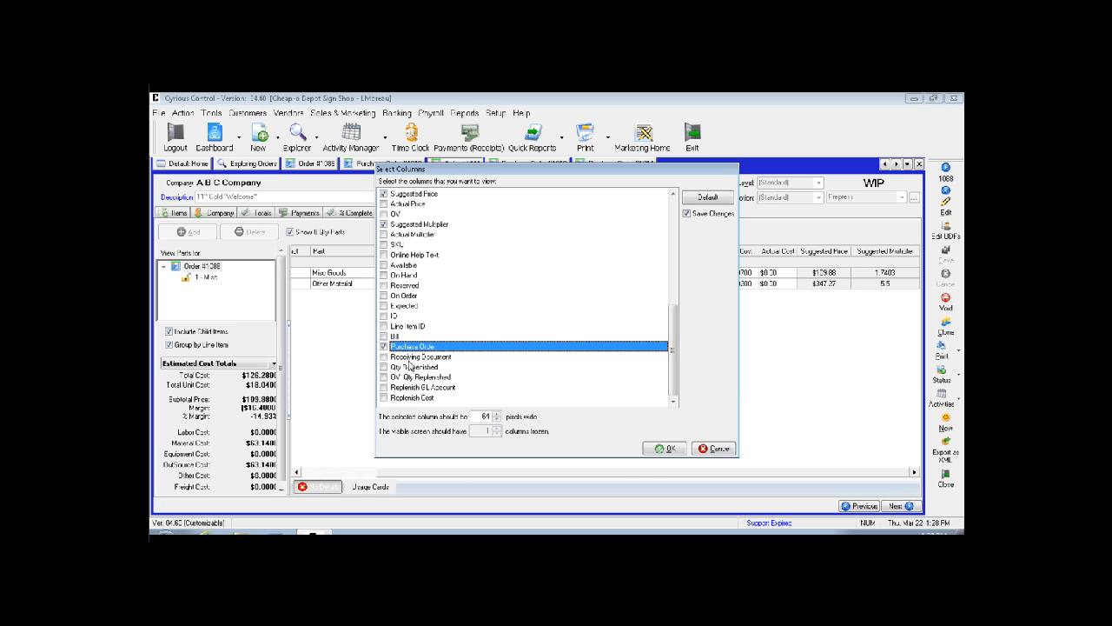
left_click(661, 449)
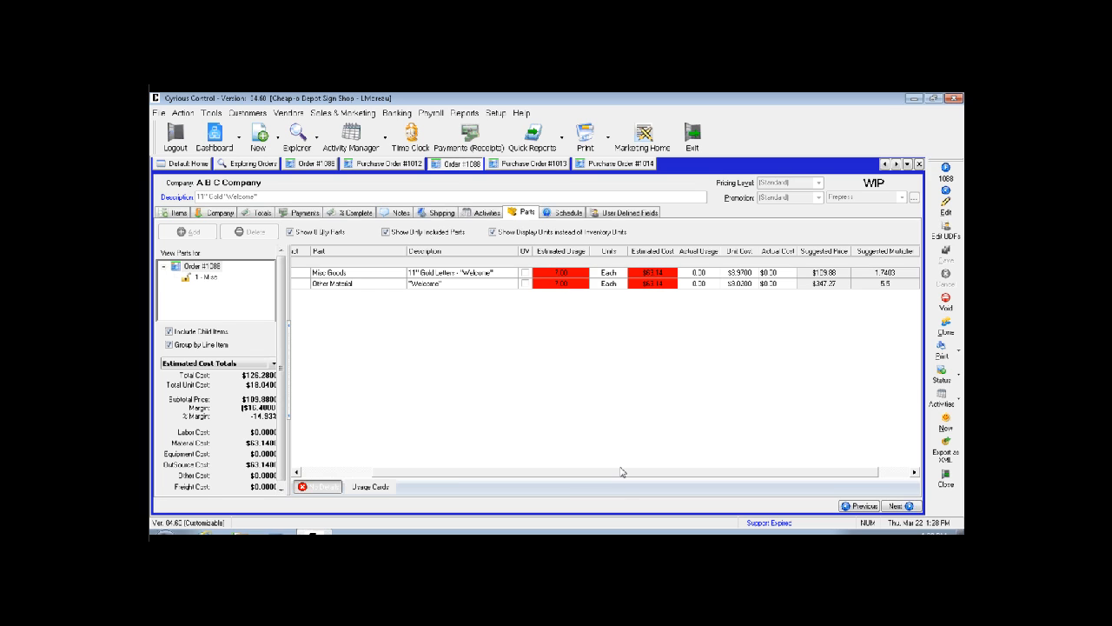
Check which purchase order each part in the list is linked to, and return to the "Welcome" Other Material purchase order.
left_click_drag(623, 472, 674, 475)
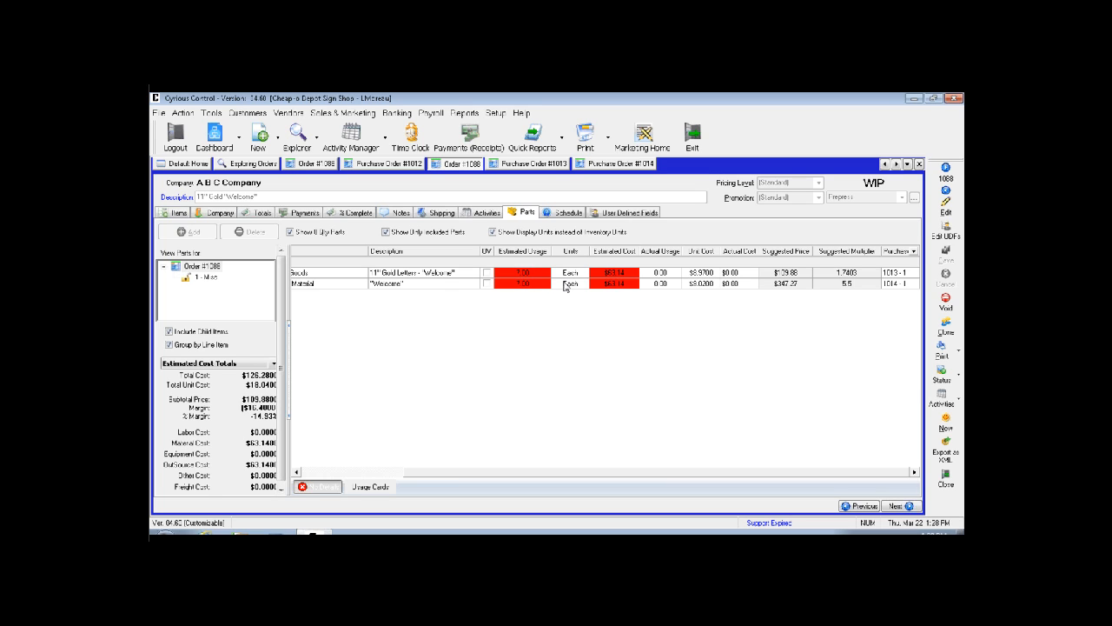
left_click_drag(655, 477, 509, 476)
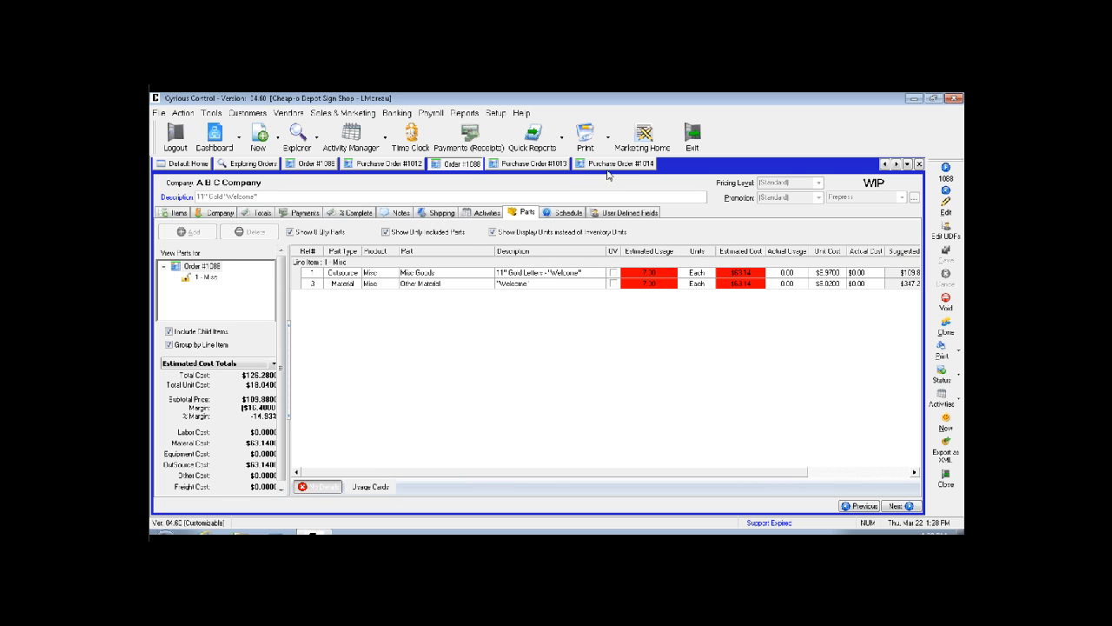
left_click(628, 165)
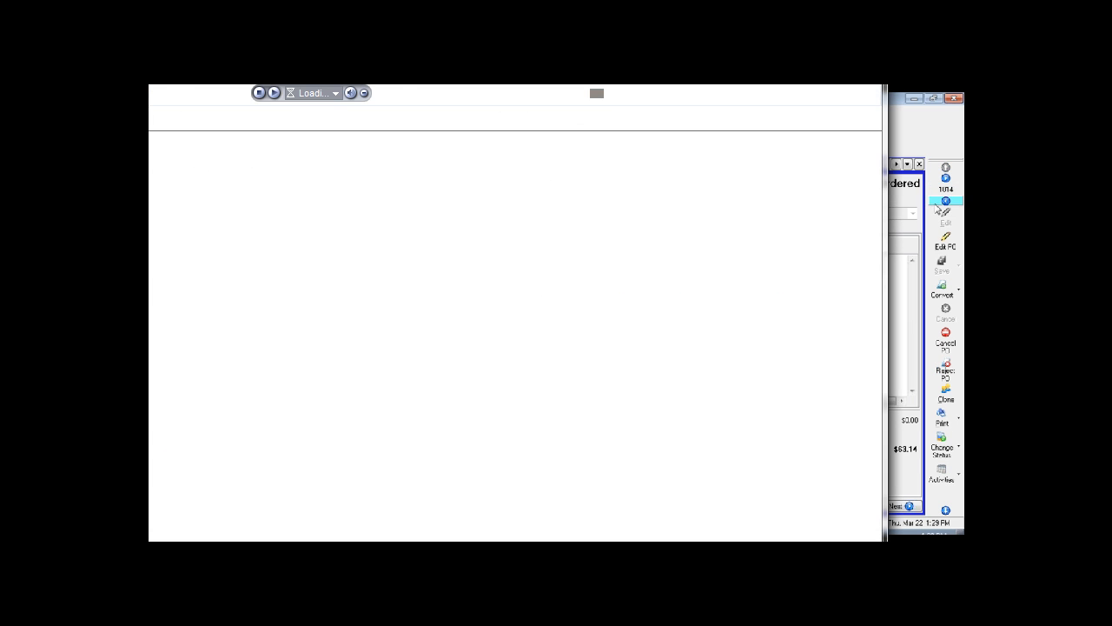
Edit the "Welcome" purchase order, changing its first line to item type Part with the item name Misc Goods.
left_click(943, 242)
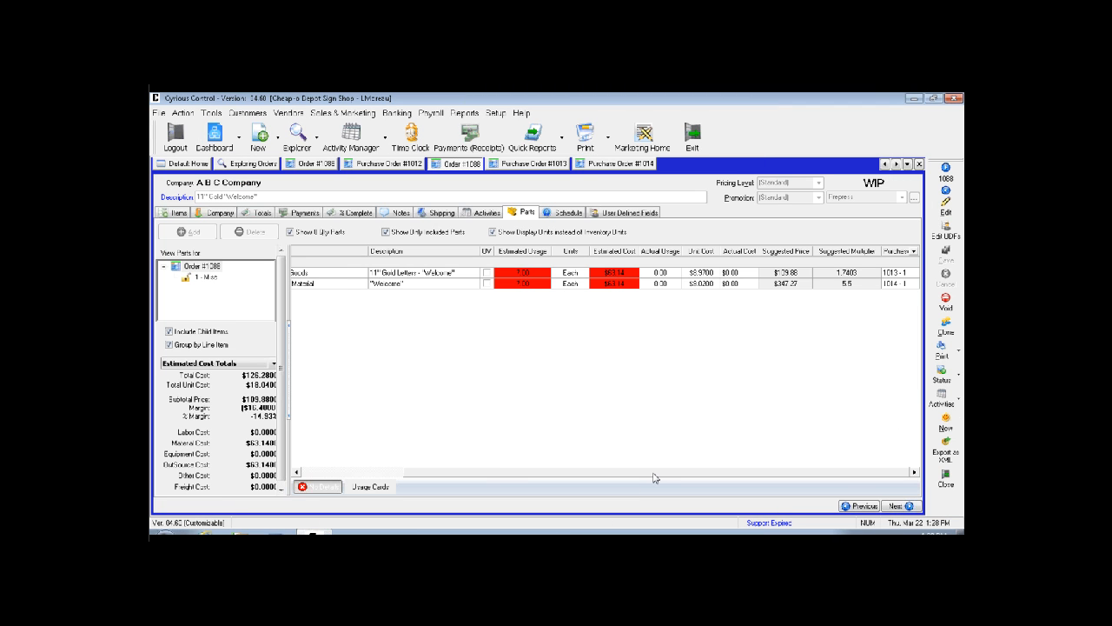
left_click_drag(655, 473, 509, 474)
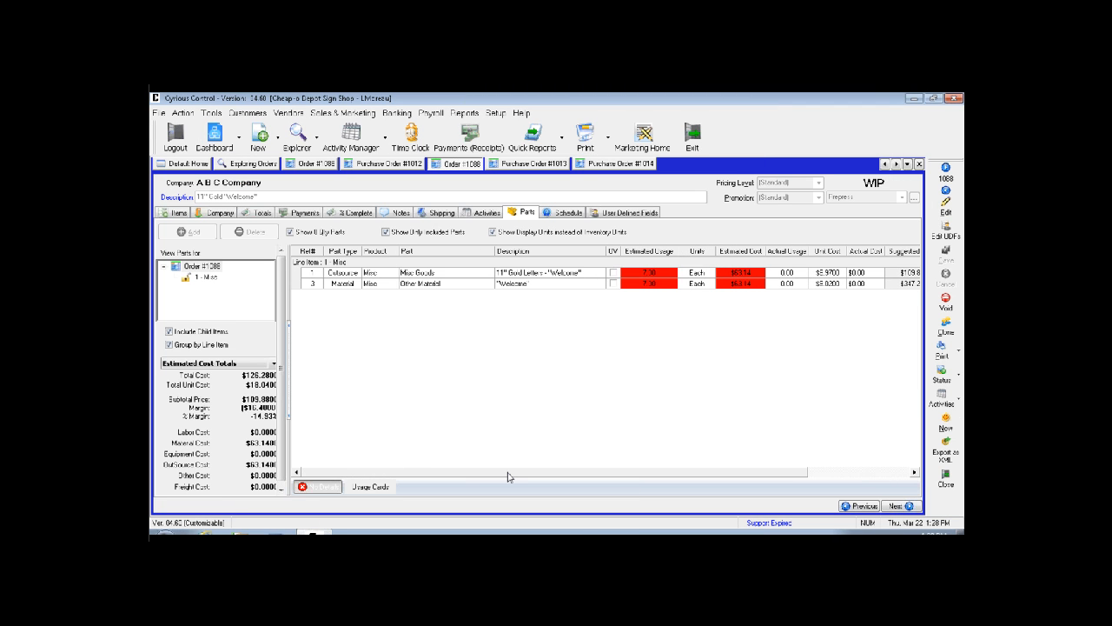
left_click(589, 172)
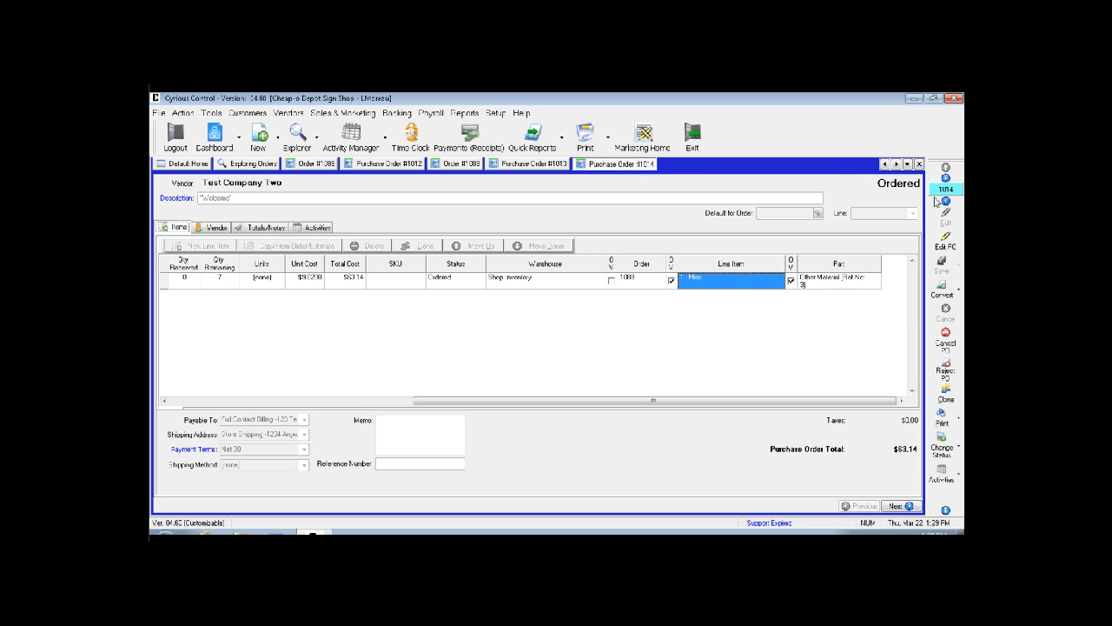
left_click(939, 246)
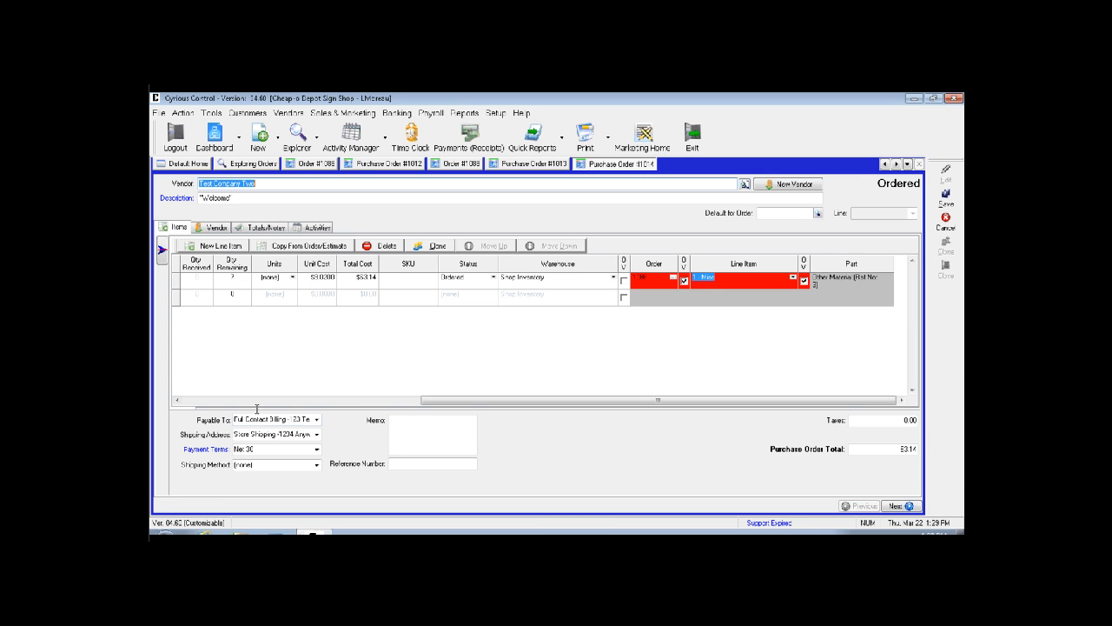
left_click(234, 277)
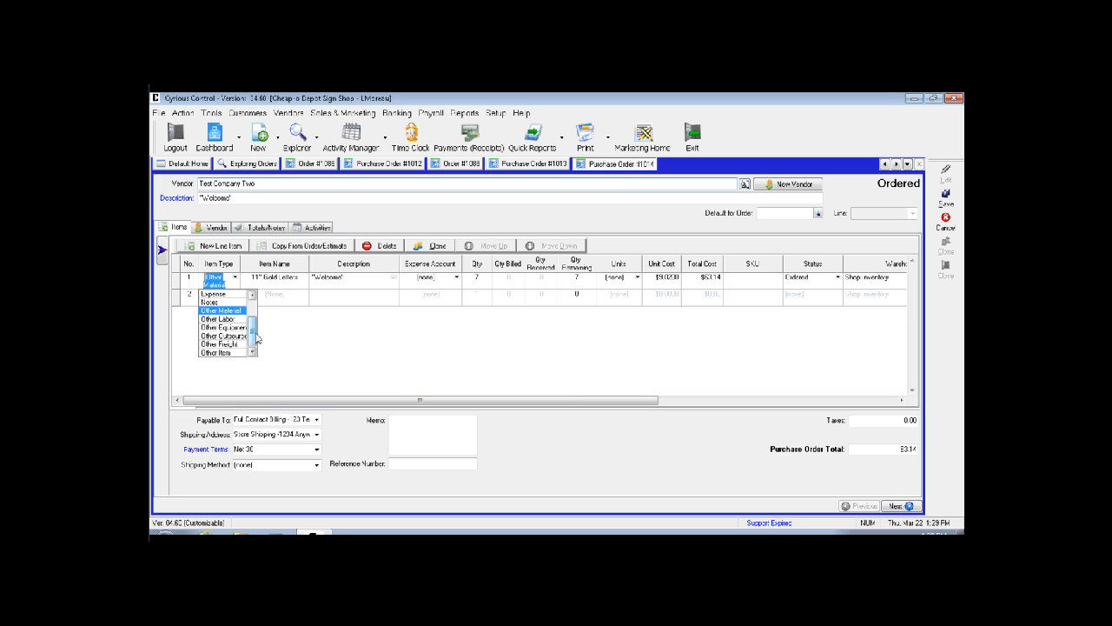
left_click_drag(253, 333, 254, 308)
left_click(242, 320)
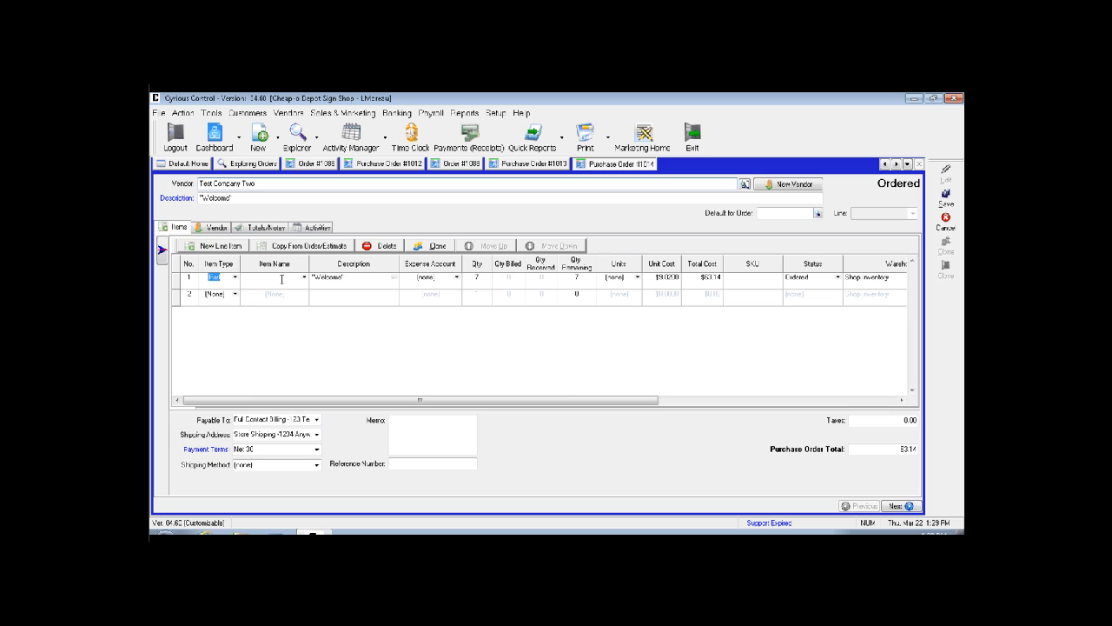
left_click(277, 279)
type("Misc Goods")
key("Tab")
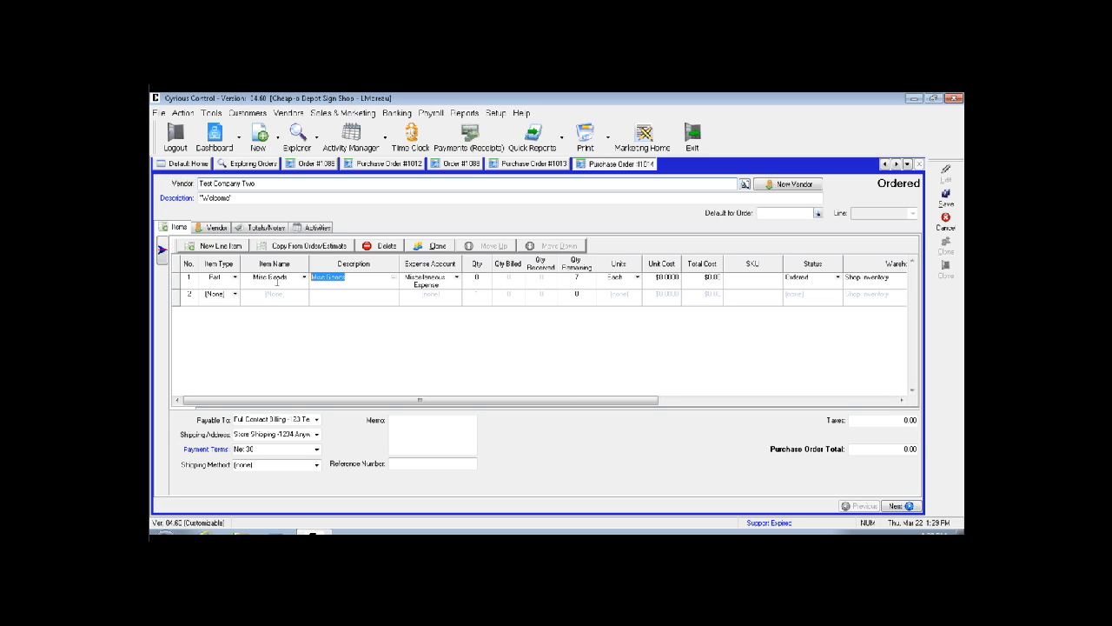
Set the Misc Goods line's description to 11" Gold Letters, its unit cost to 9.02 and its quantity to 7.
type("11")
left_click(665, 279)
type("9.02")
key("Tab")
left_click_drag(488, 278, 475, 278)
type("7")
key("Tab")
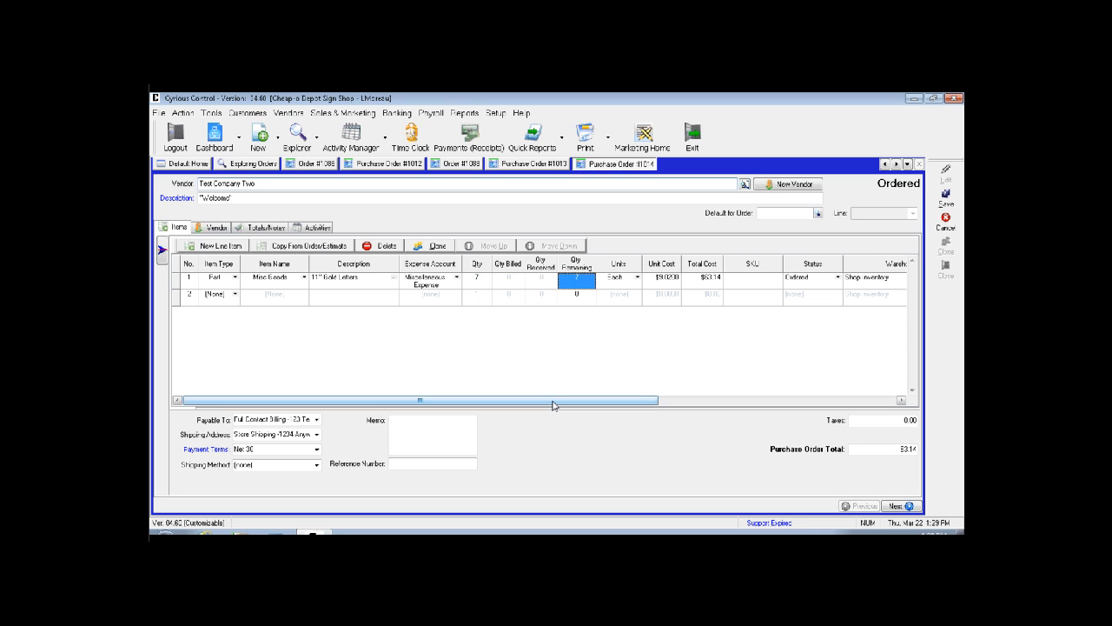
Detach the line from the order's Other Material part and try to link it to Misc Goods (Ref No: 1).
left_click_drag(553, 402, 861, 405)
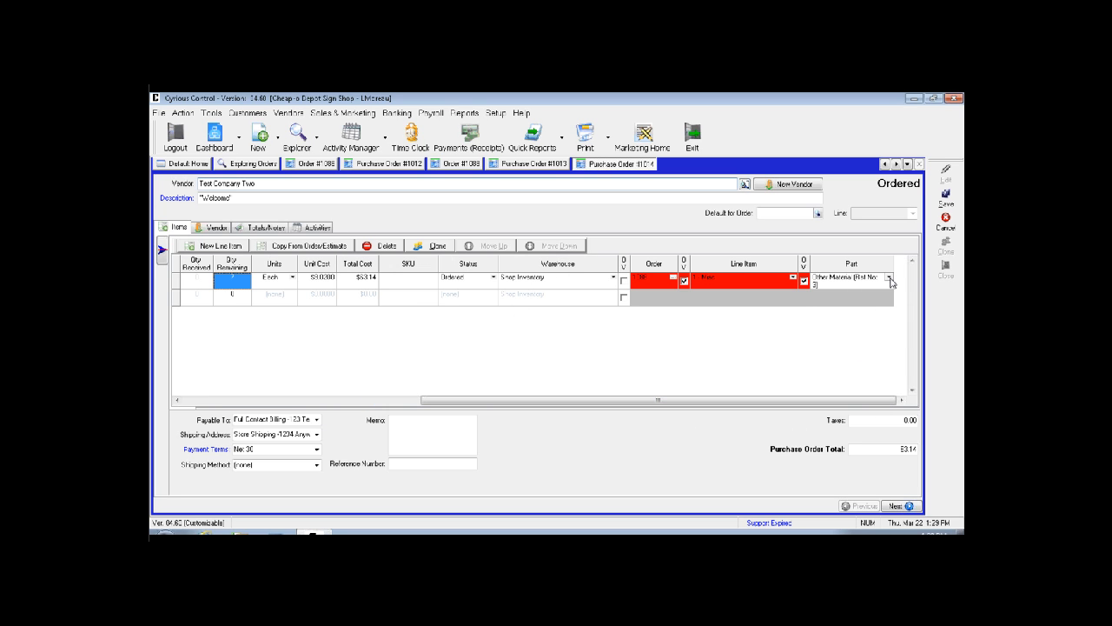
left_click(889, 278)
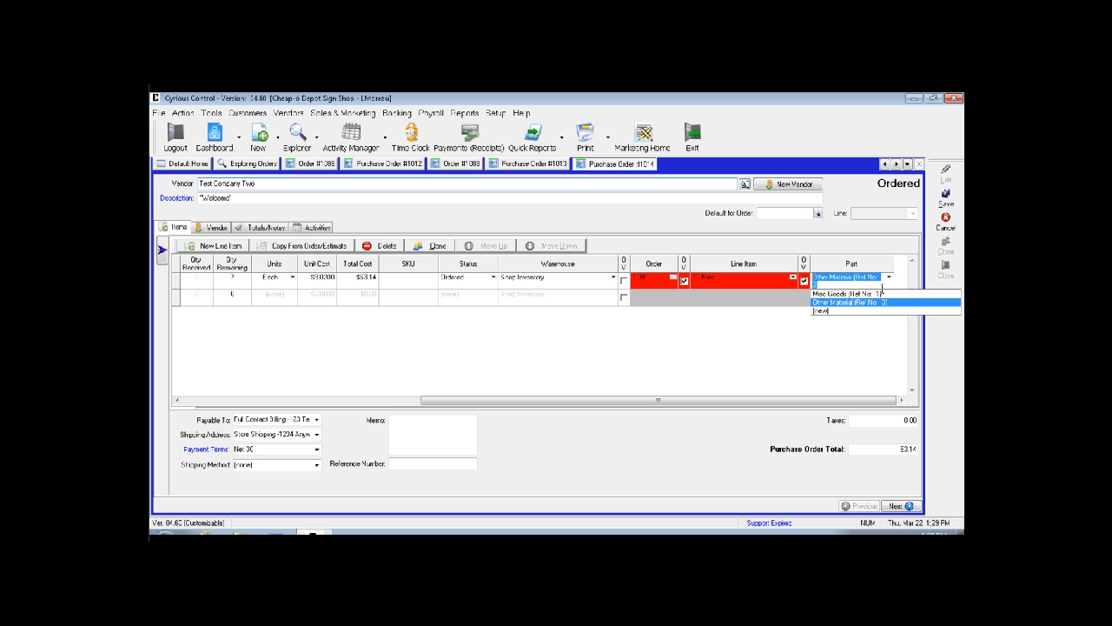
left_click(883, 295)
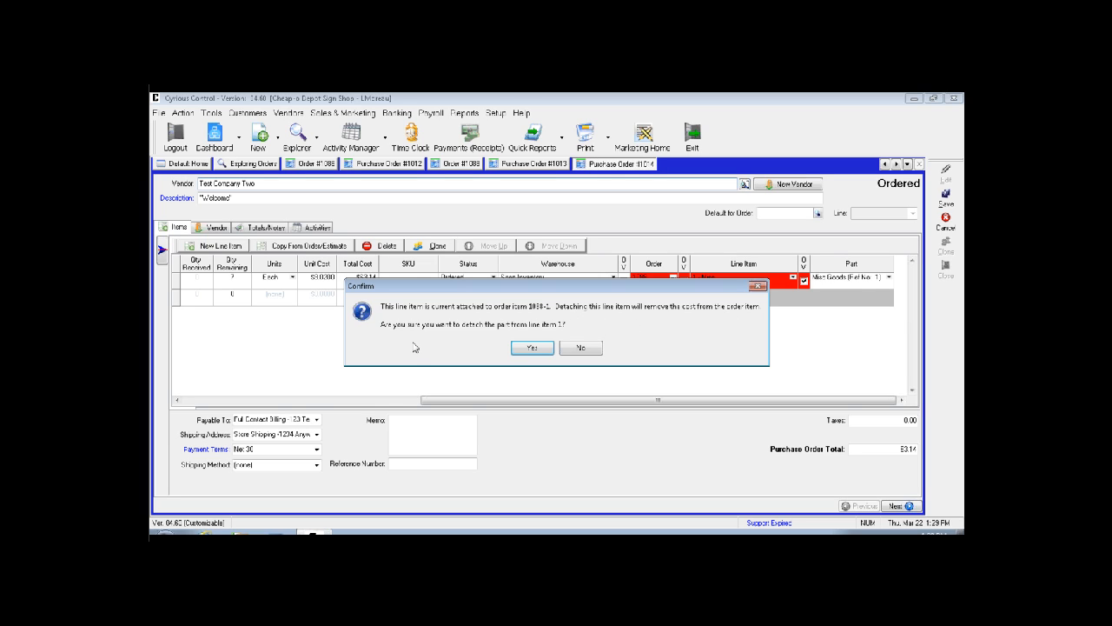
left_click(536, 349)
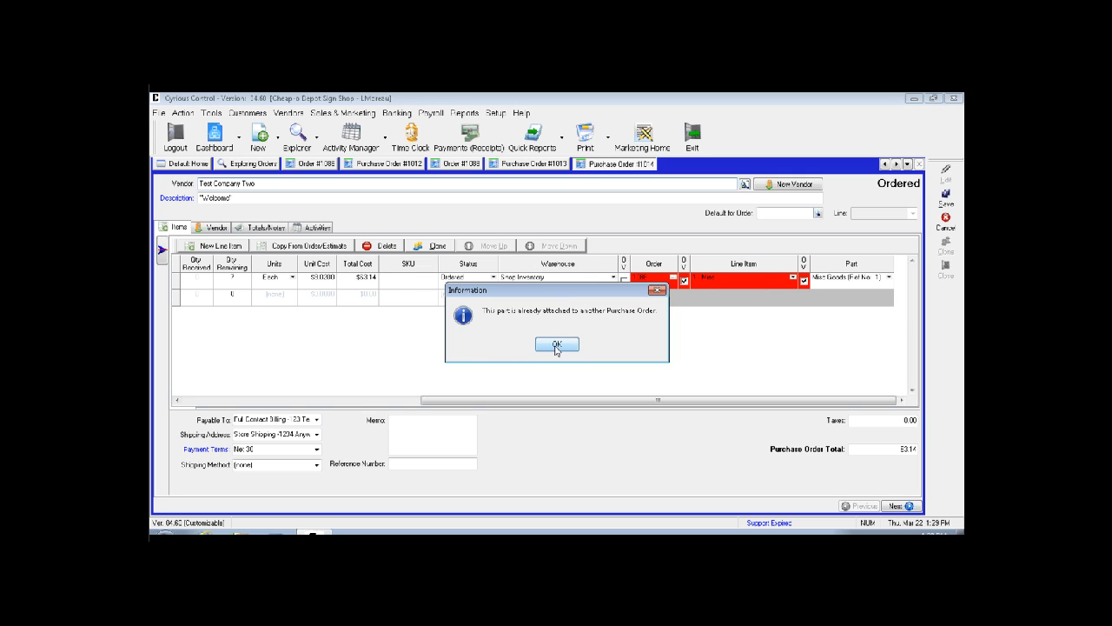
left_click(556, 346)
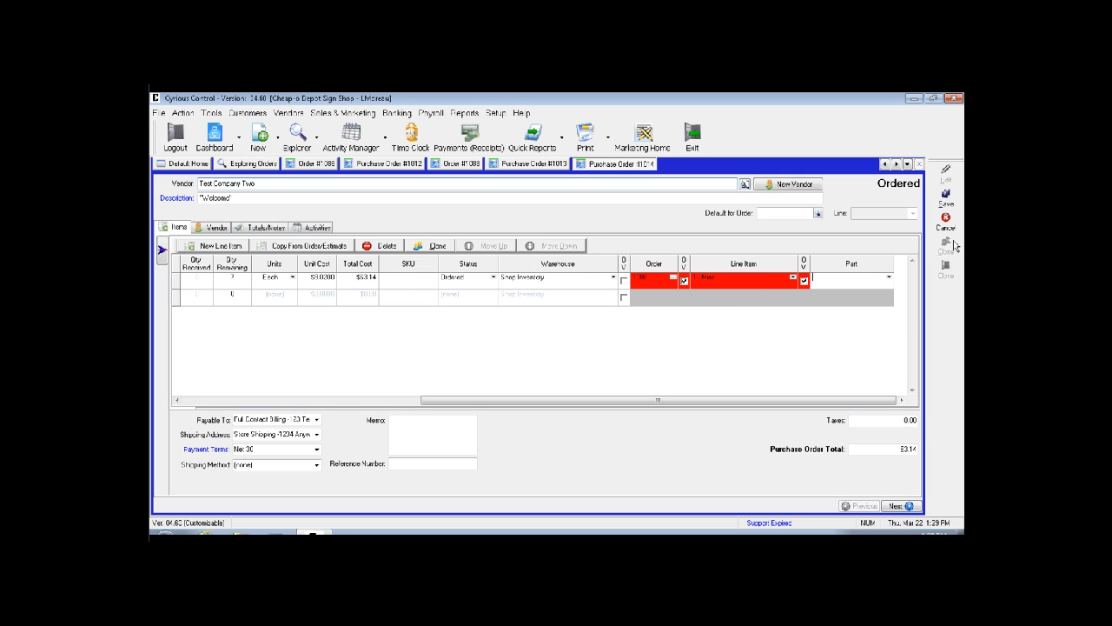
left_click(889, 277)
left_click(885, 300)
left_click(558, 345)
Detach the 11" Gold Letters "Welcome" purchase order's line from the customer order and save the purchase order.
left_click(561, 167)
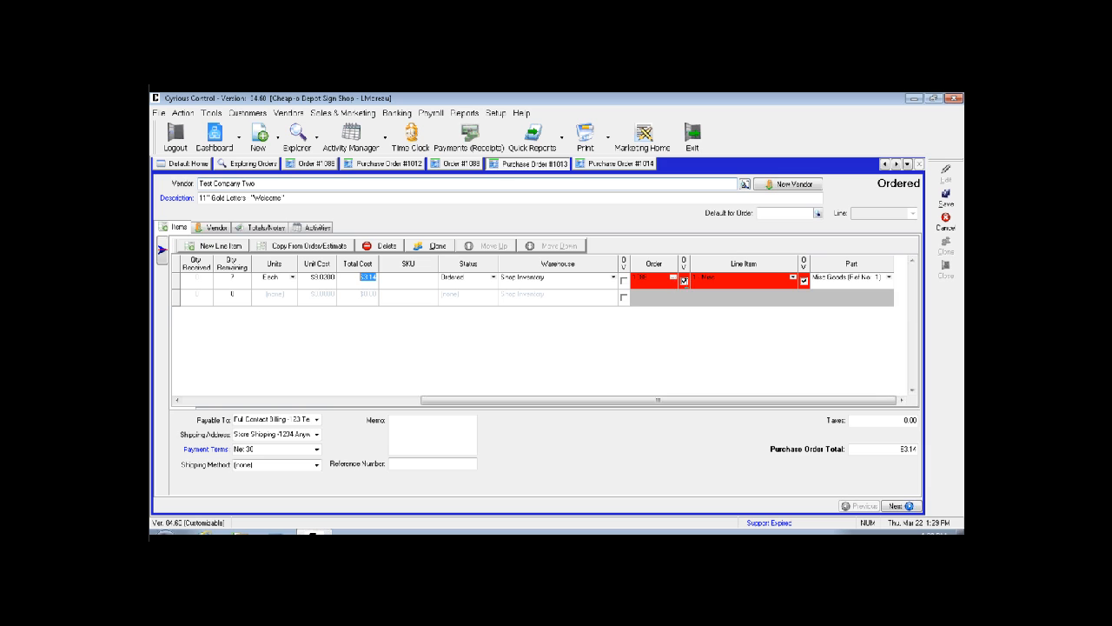
left_click(945, 198)
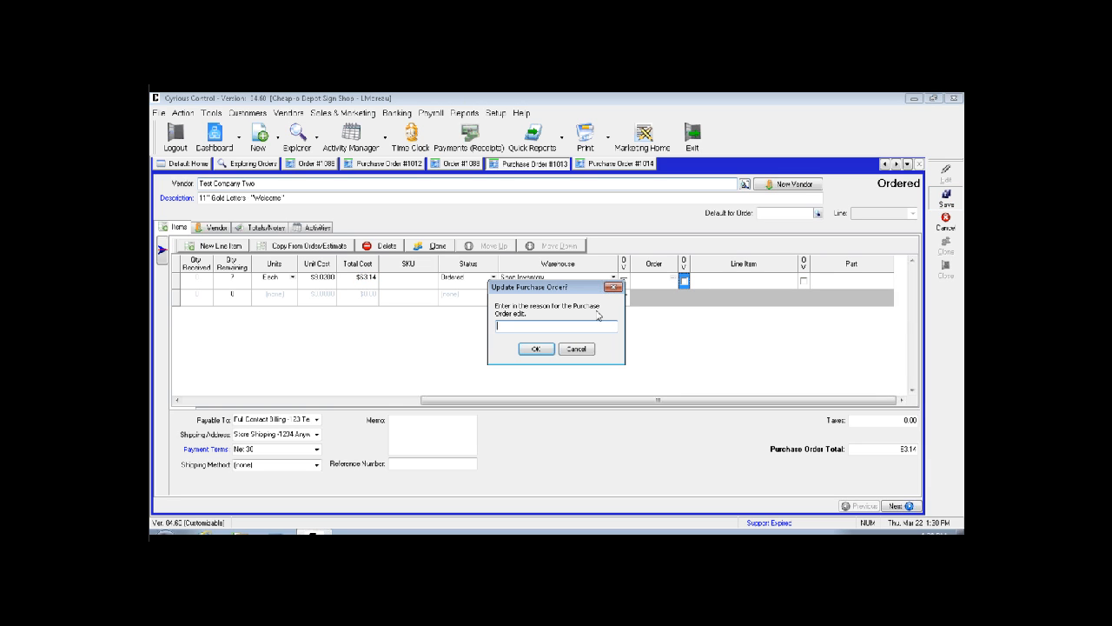
left_click(540, 349)
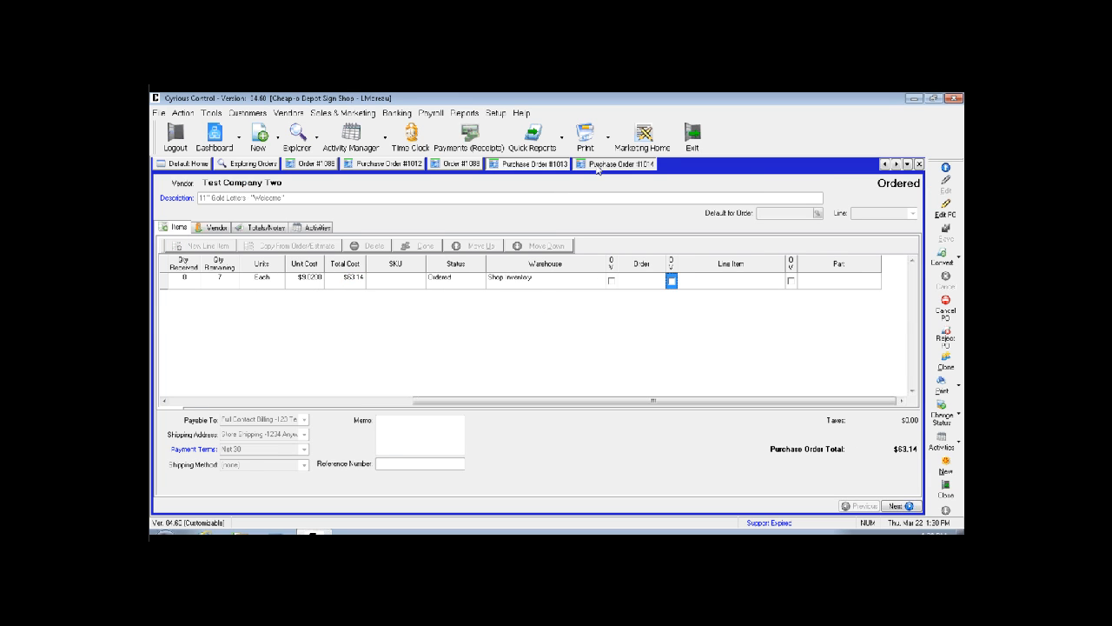
Retry linking the "Welcome" purchase order's line to the order part Misc Goods (Ref No: 1).
left_click(888, 277)
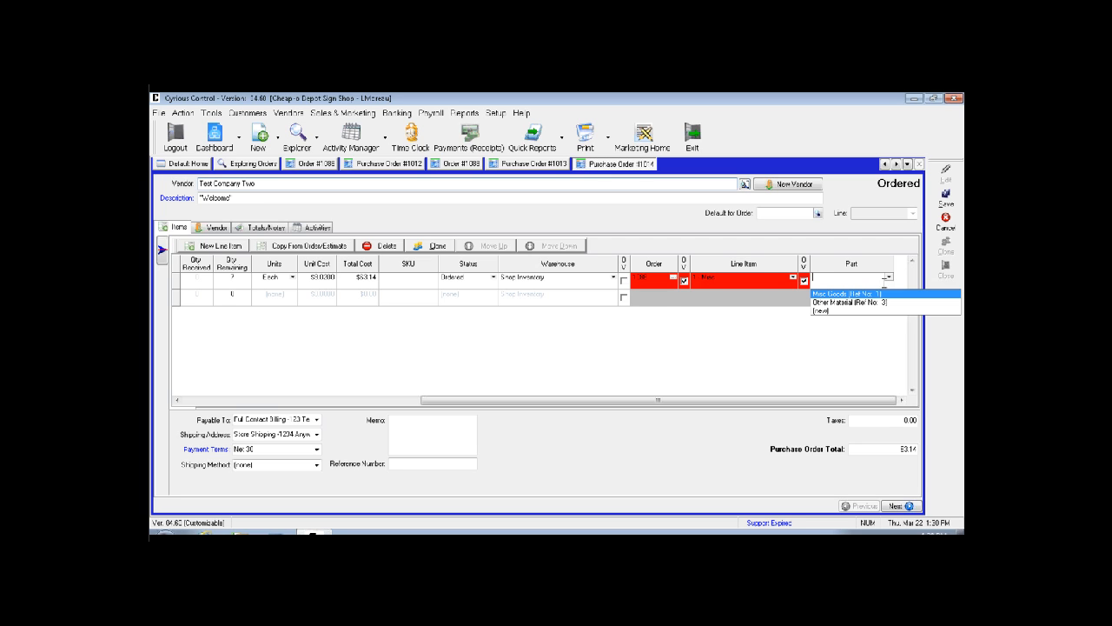
left_click(876, 295)
left_click(562, 346)
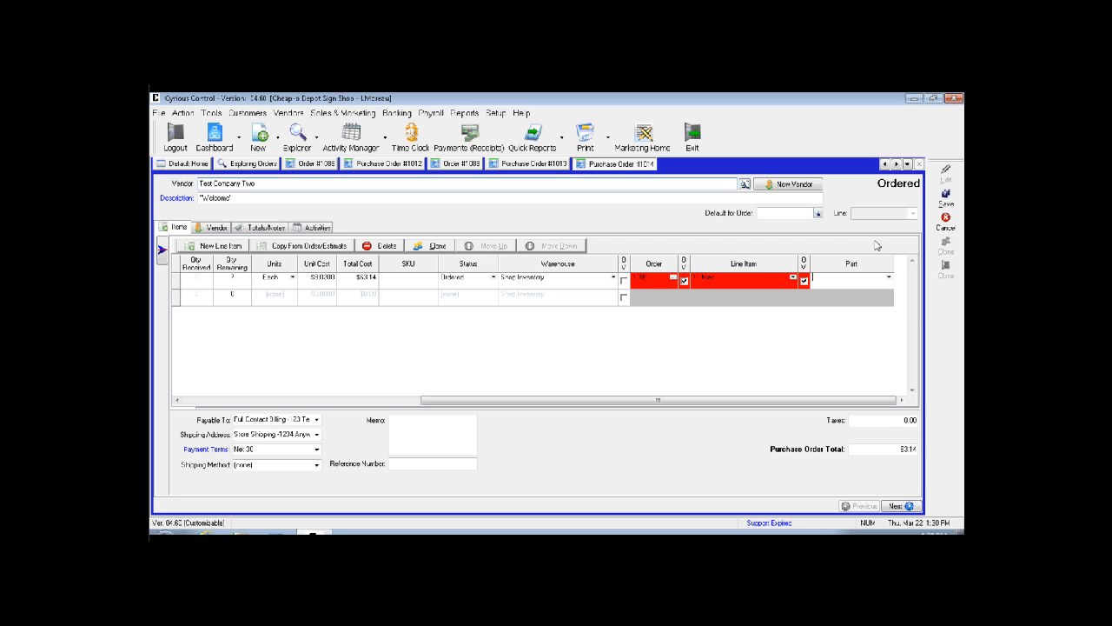
Save the "Welcome" purchase order with 3 as the edit reason, dismissing the error and saving again.
left_click(946, 196)
type("3")
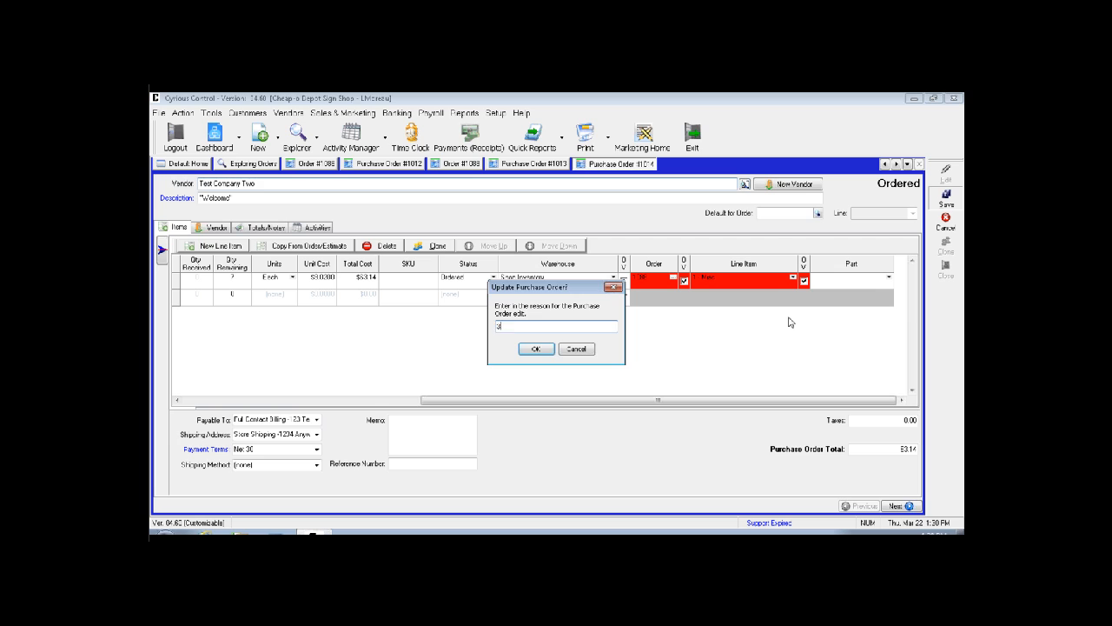
key("Return")
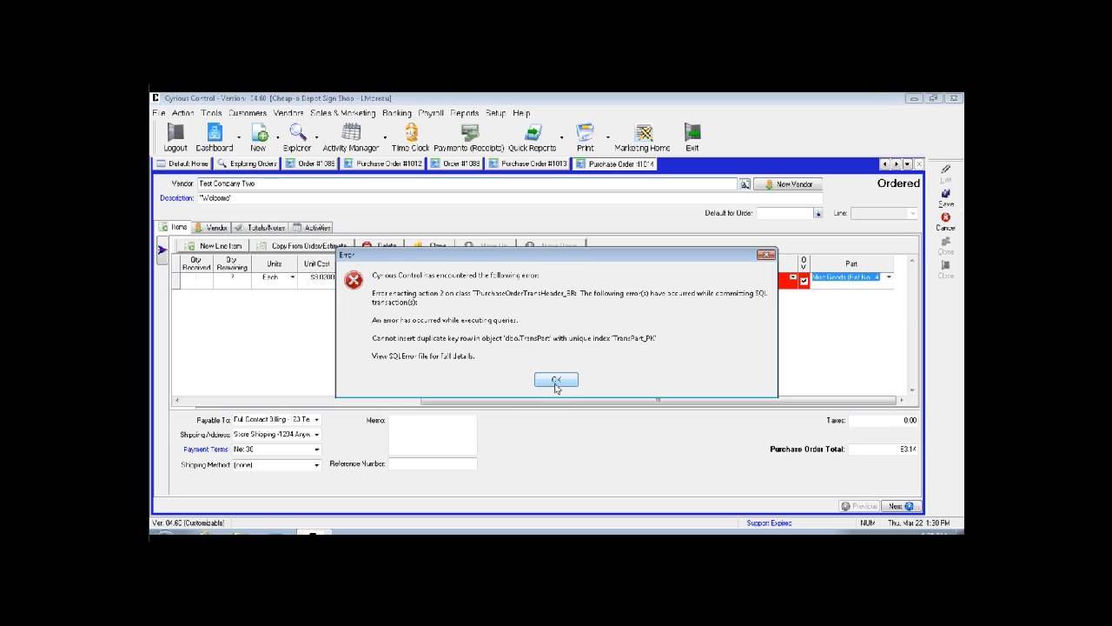
left_click(556, 381)
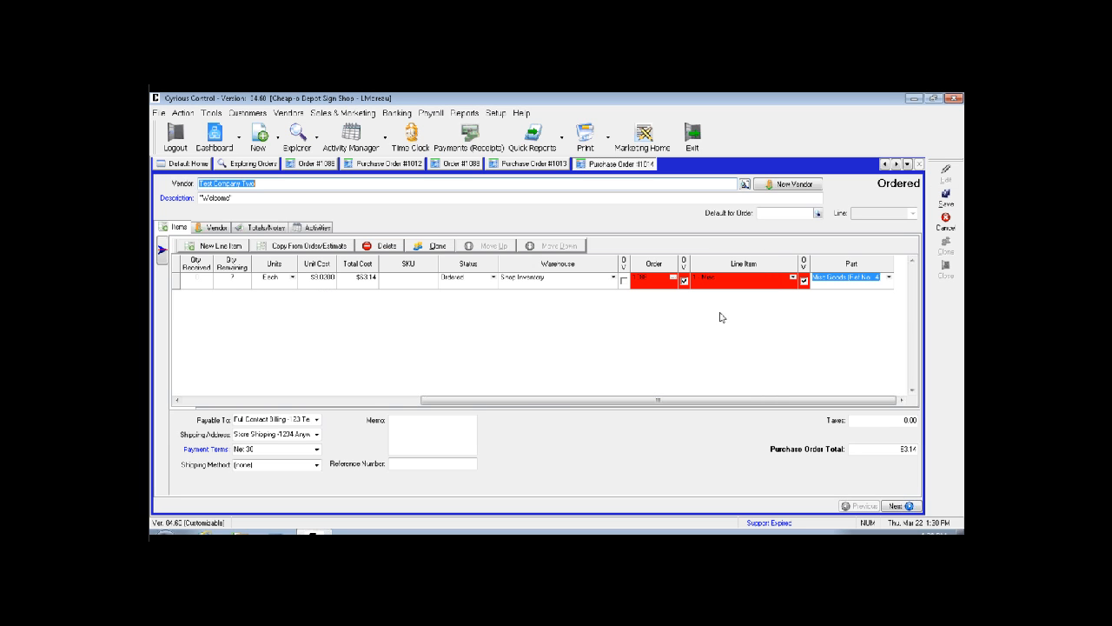
left_click(939, 206)
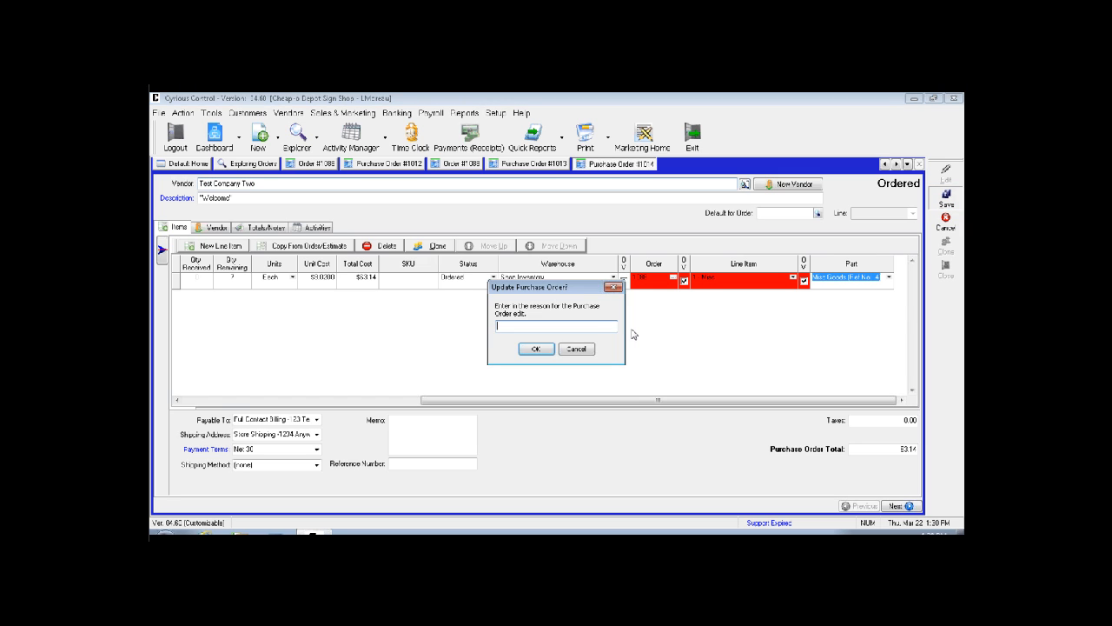
key("Return")
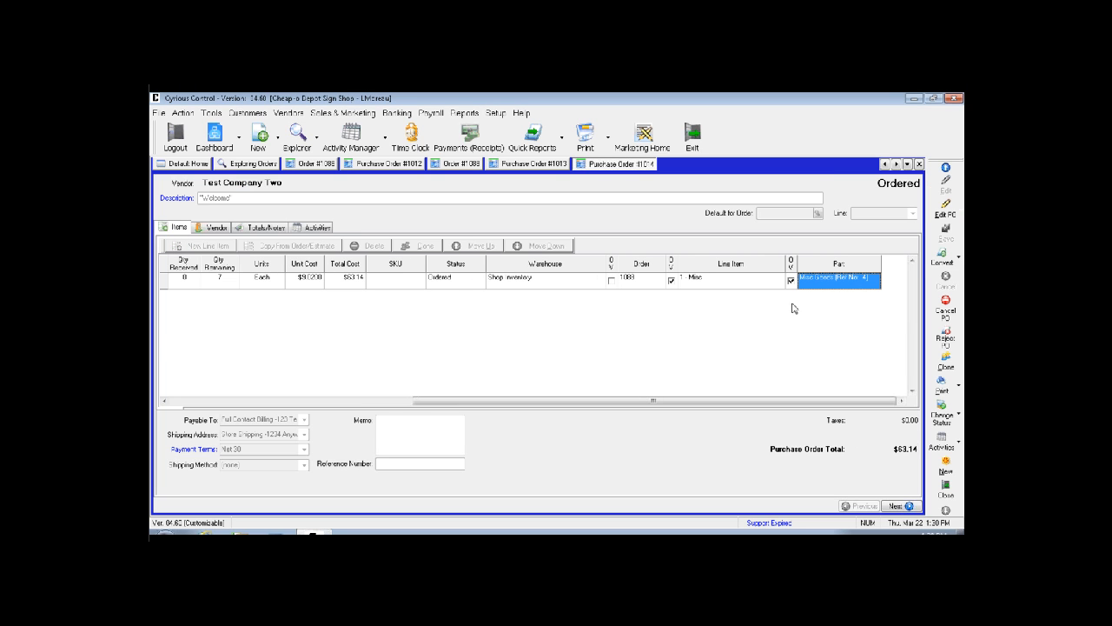
Reopen the purchase order for editing, detach its line from Misc Goods (Ref No: 4) and try linking it to Misc Goods (Ref No: 1).
left_click(887, 278)
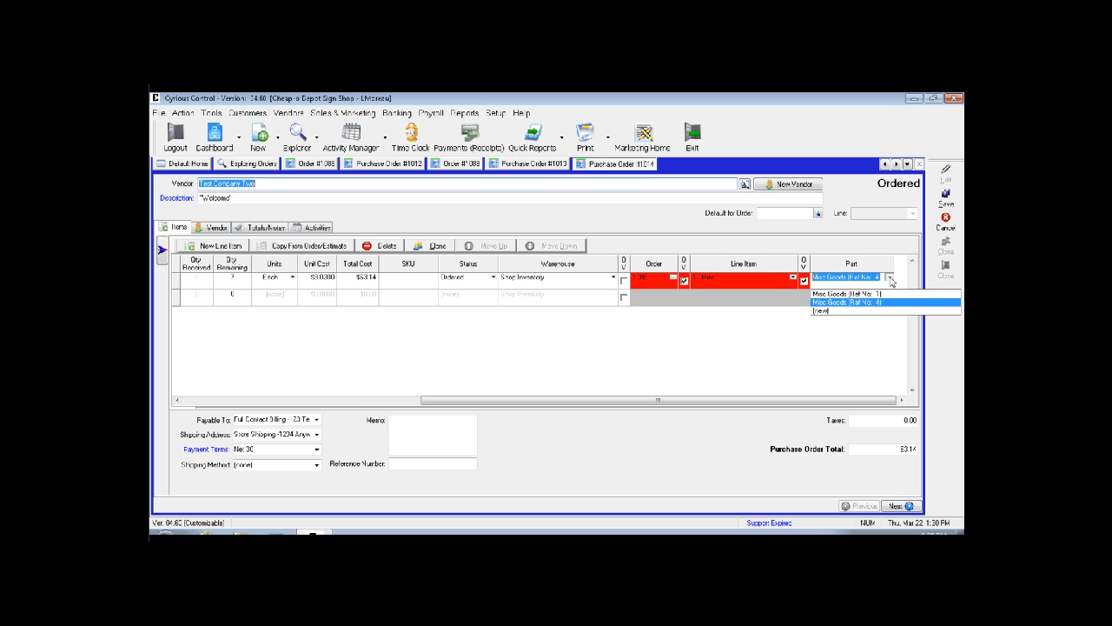
left_click(878, 298)
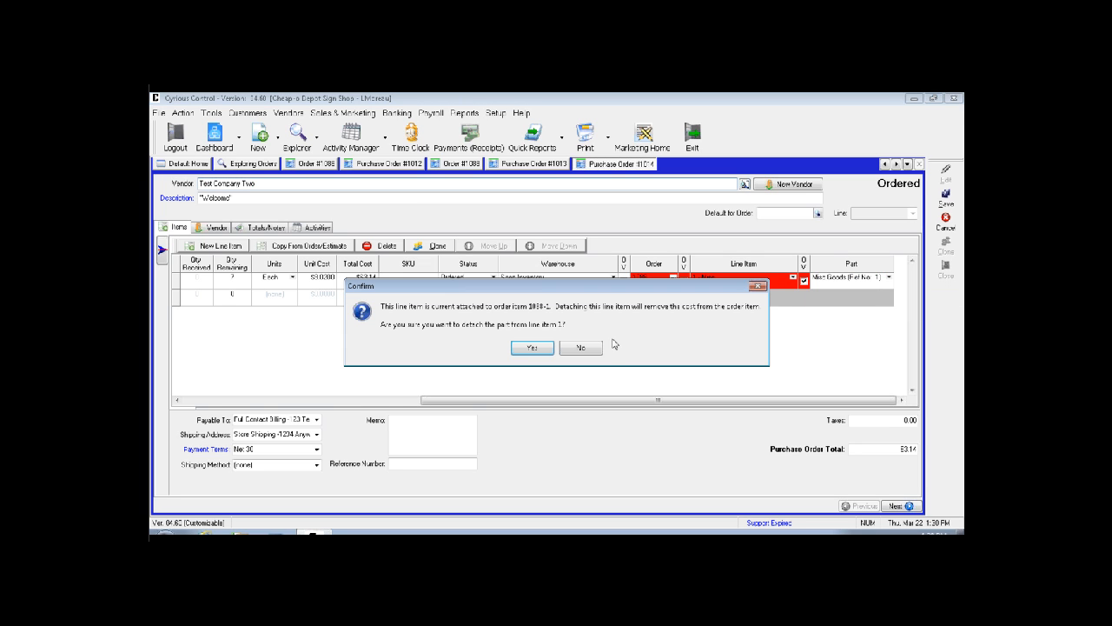
left_click(532, 347)
left_click(556, 345)
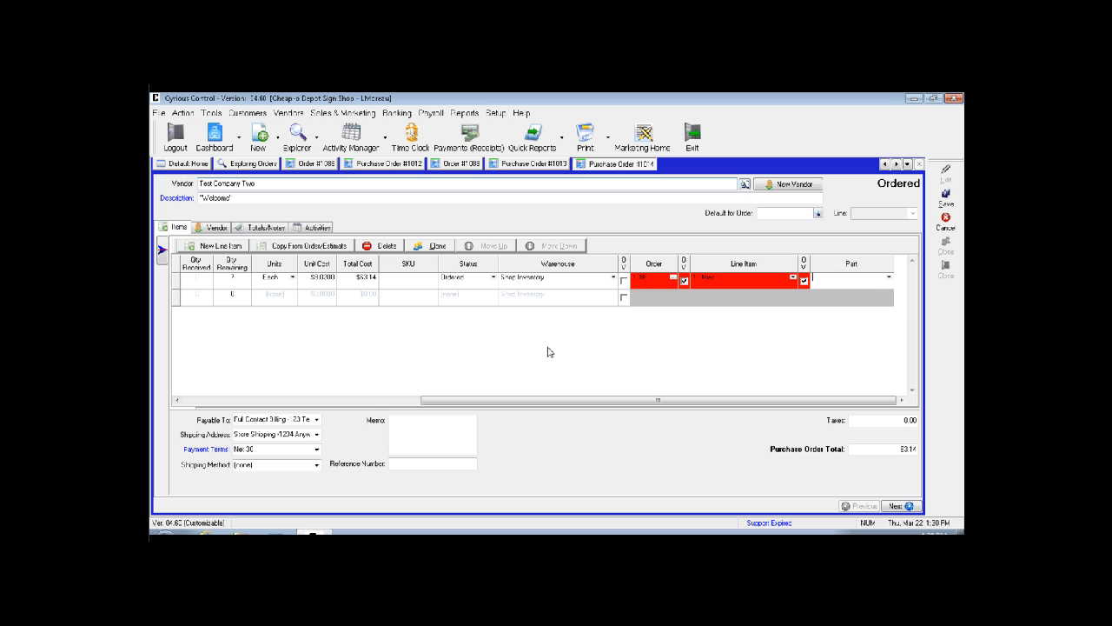
left_click(887, 278)
left_click(880, 296)
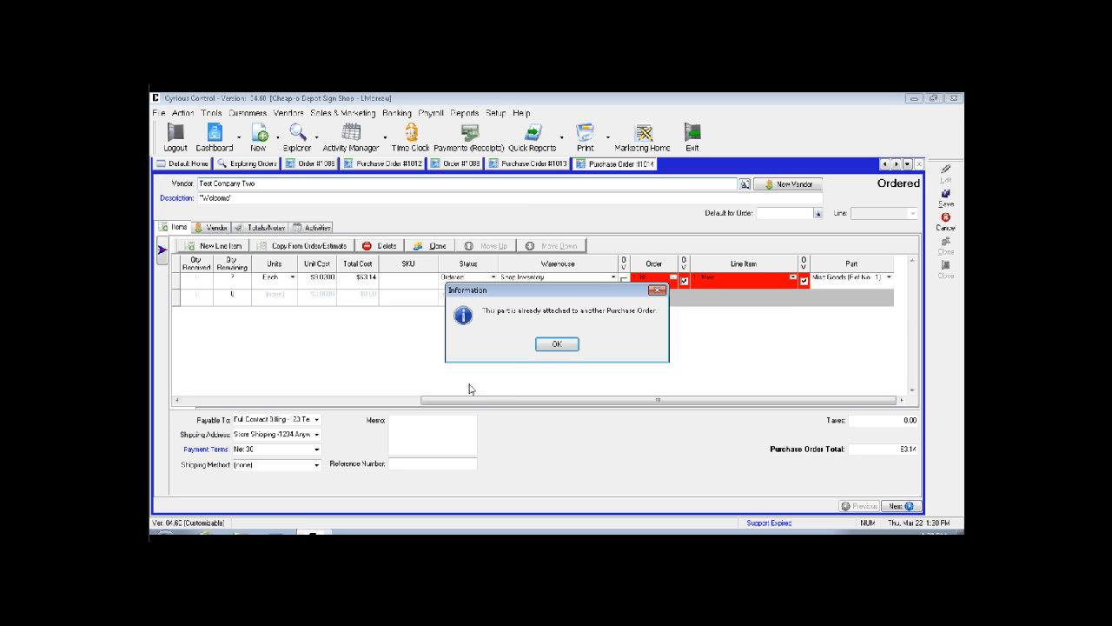
left_click(556, 343)
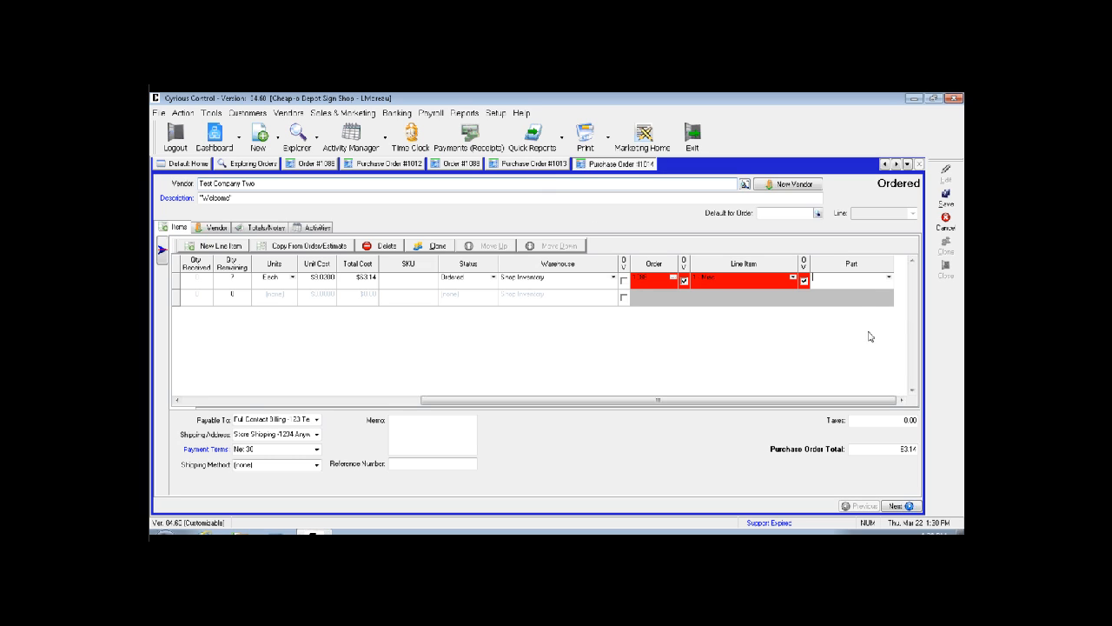
left_click(889, 277)
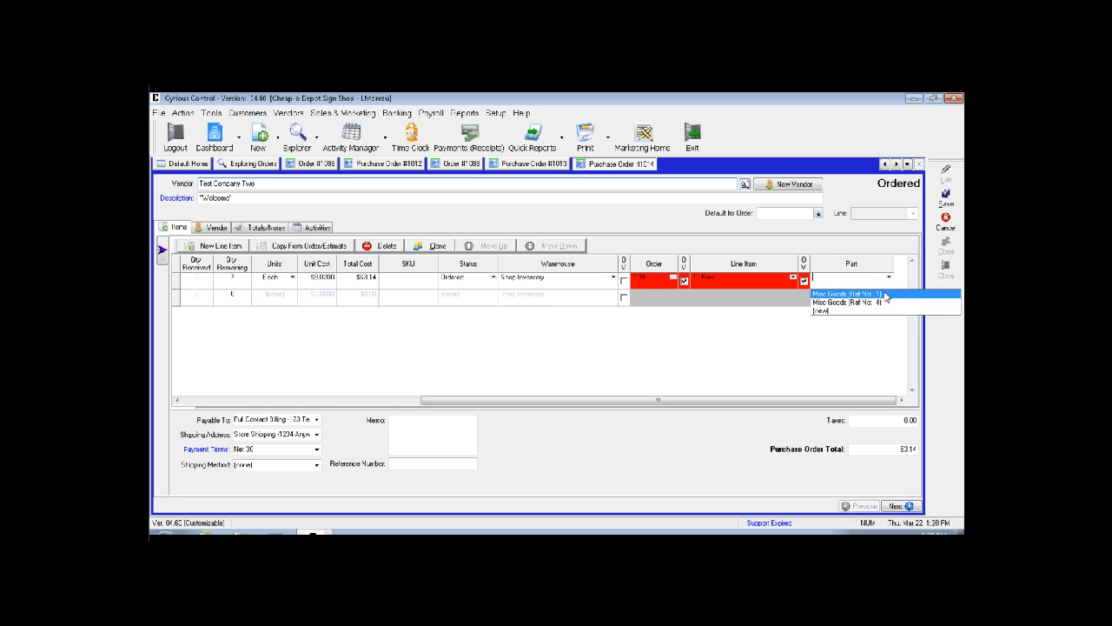
left_click(873, 295)
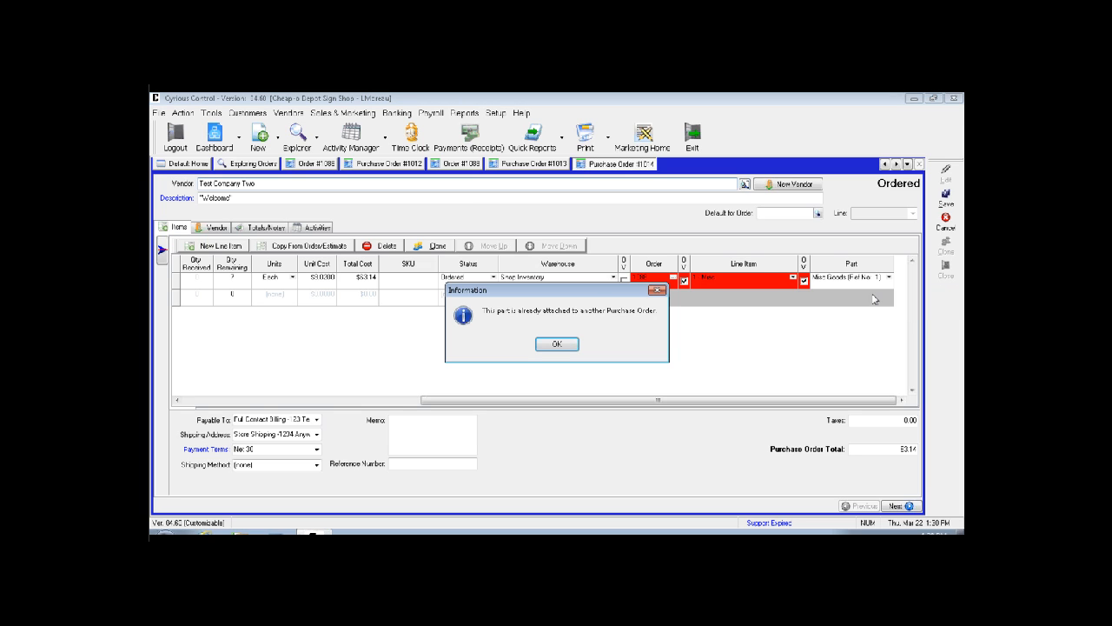
left_click(557, 344)
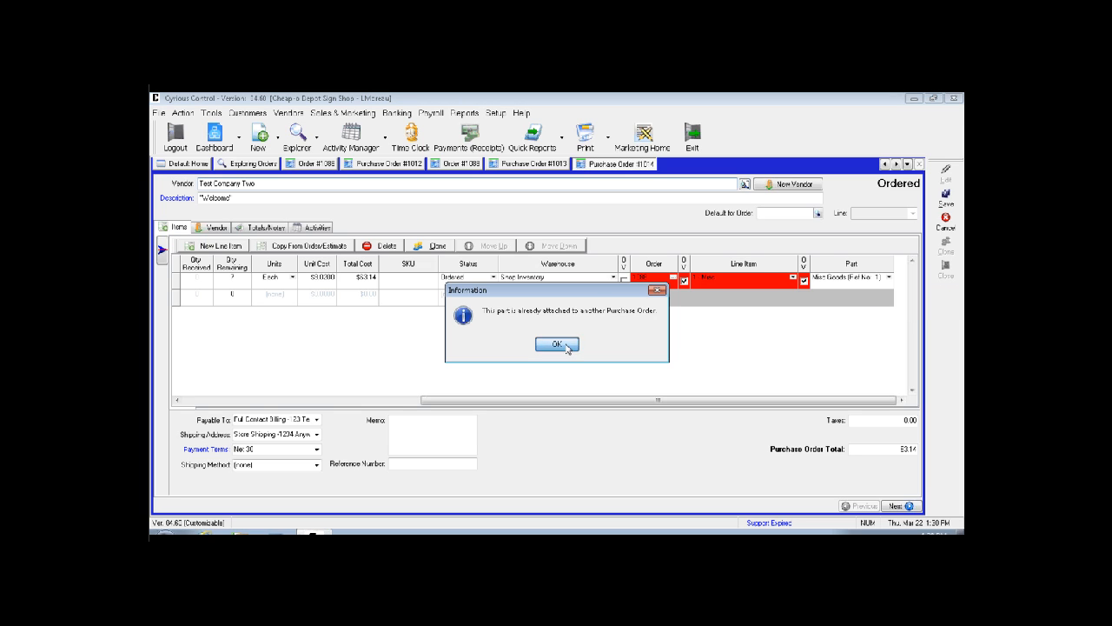
Return to the A B C Company order's parts list and open the order for editing.
left_click(461, 165)
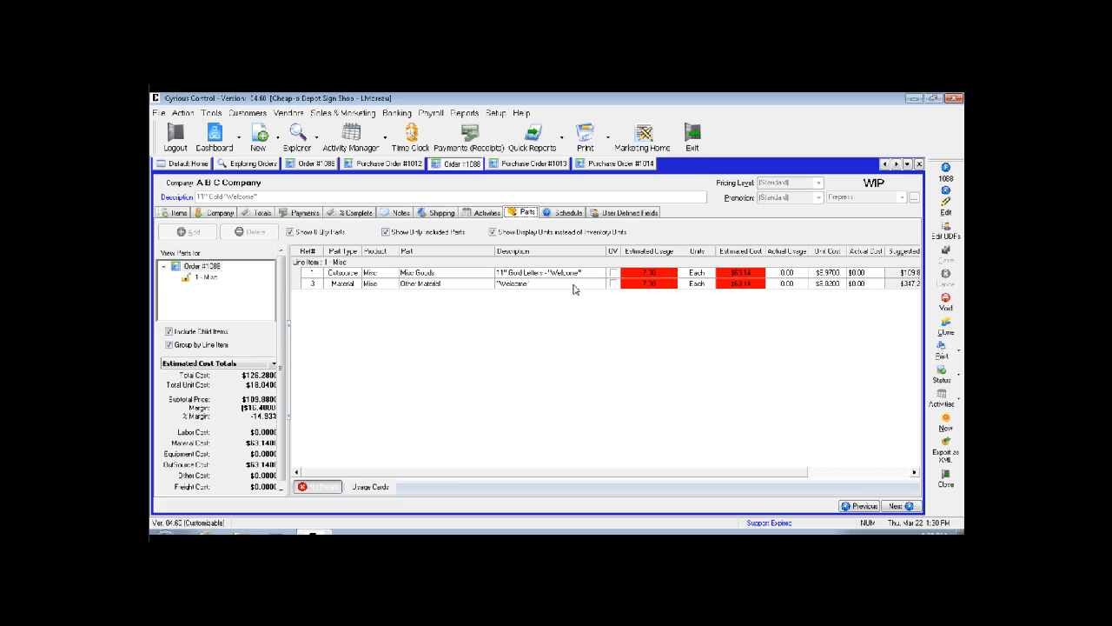
left_click(945, 207)
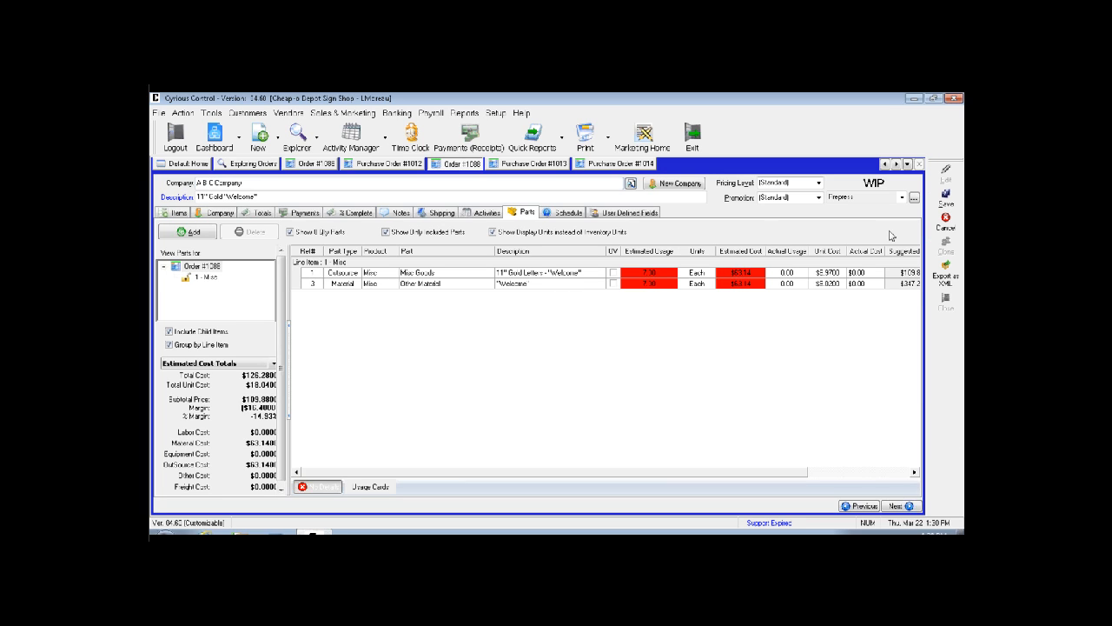